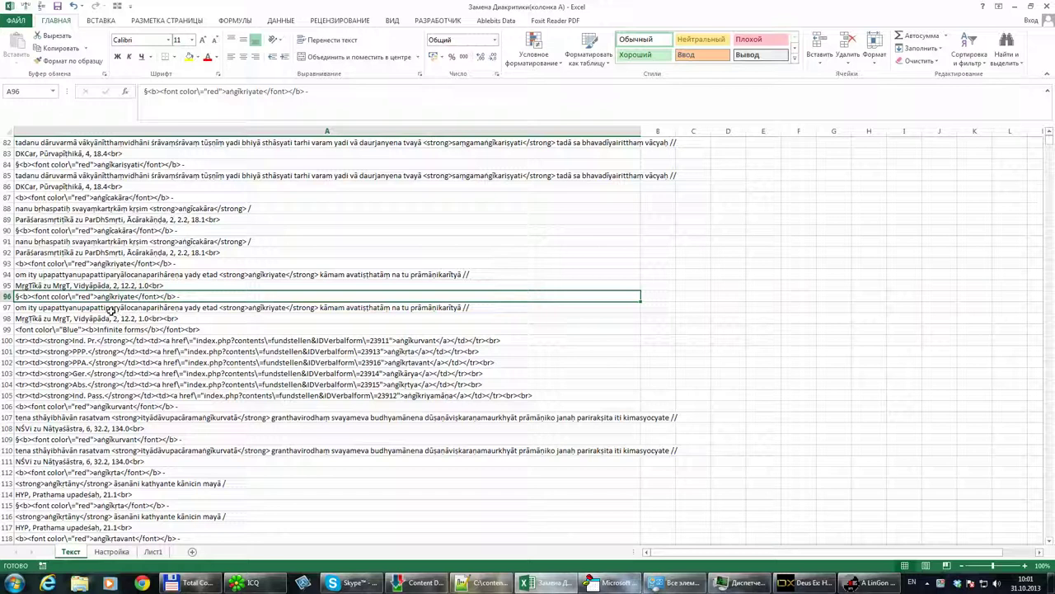
- Compare the repeated example lines and their source references in rows 94 to 98 of column A
click(226, 306)
click(168, 319)
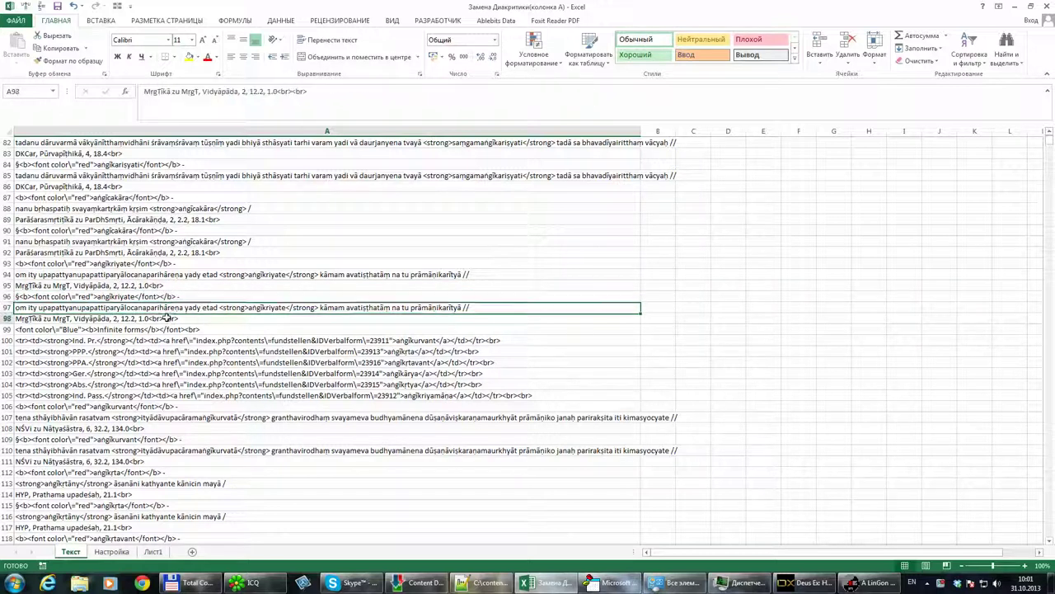
click(188, 304)
click(181, 296)
click(168, 318)
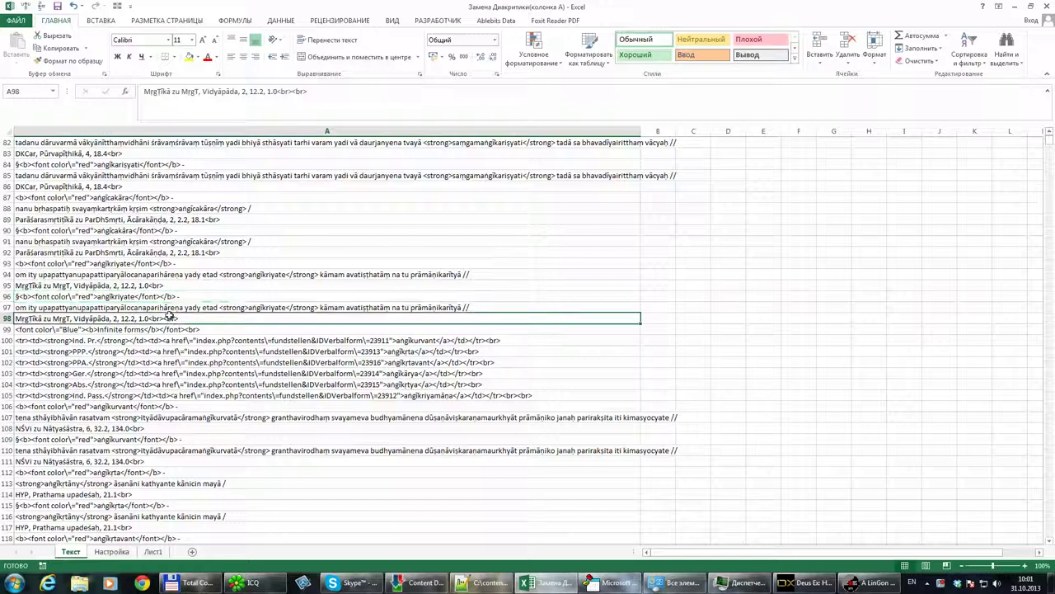
click(181, 296)
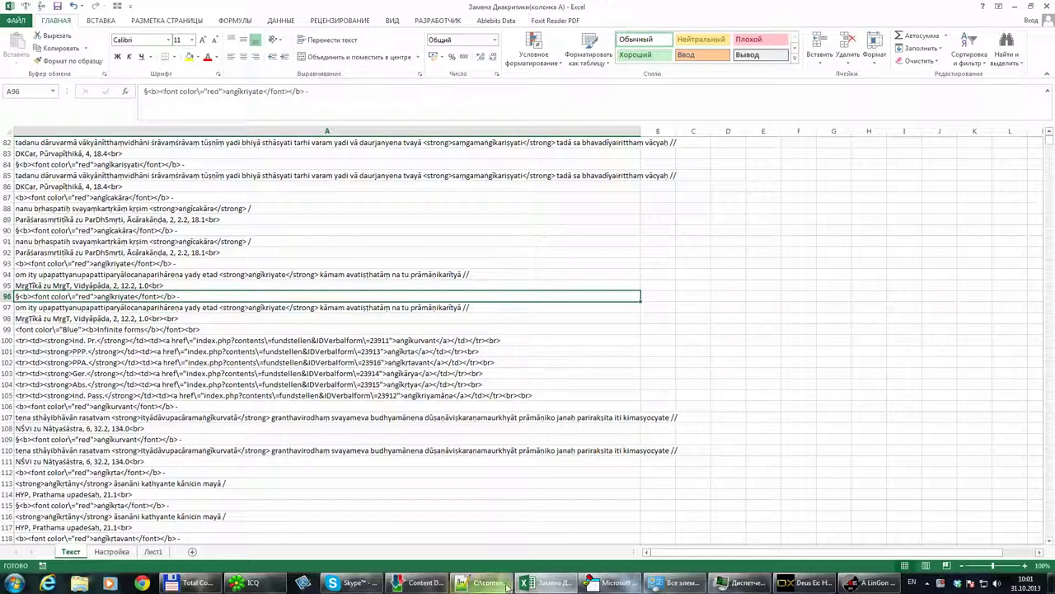
click(132, 307)
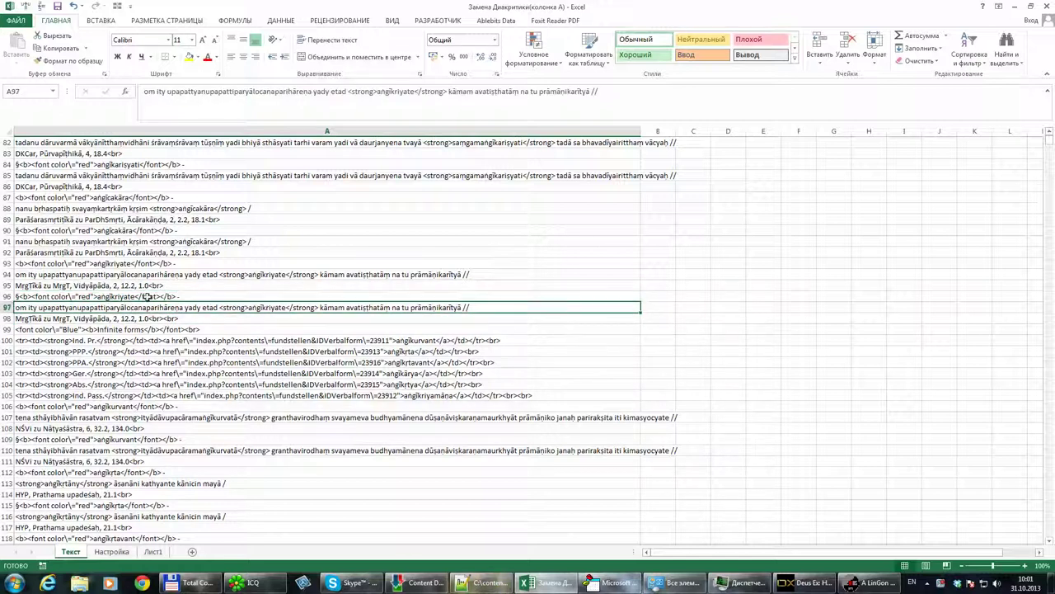
click(93, 276)
key(Down)
key(Down)
key(Down)
key(Down)
click(130, 273)
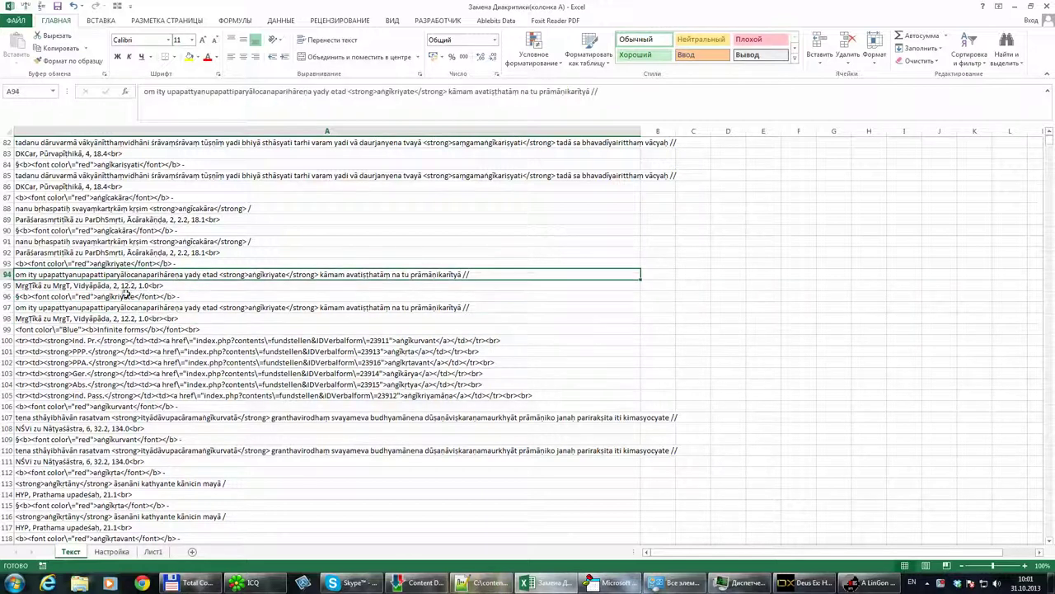
click(125, 306)
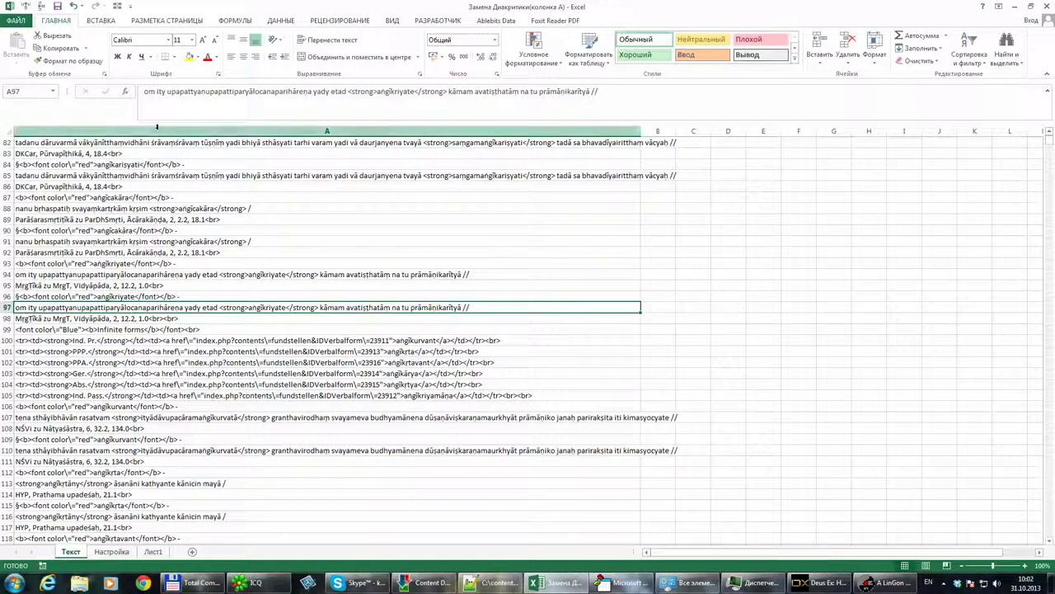
- Copy the whole of column A on the Текст sheet and create a new blank workbook
click(211, 124)
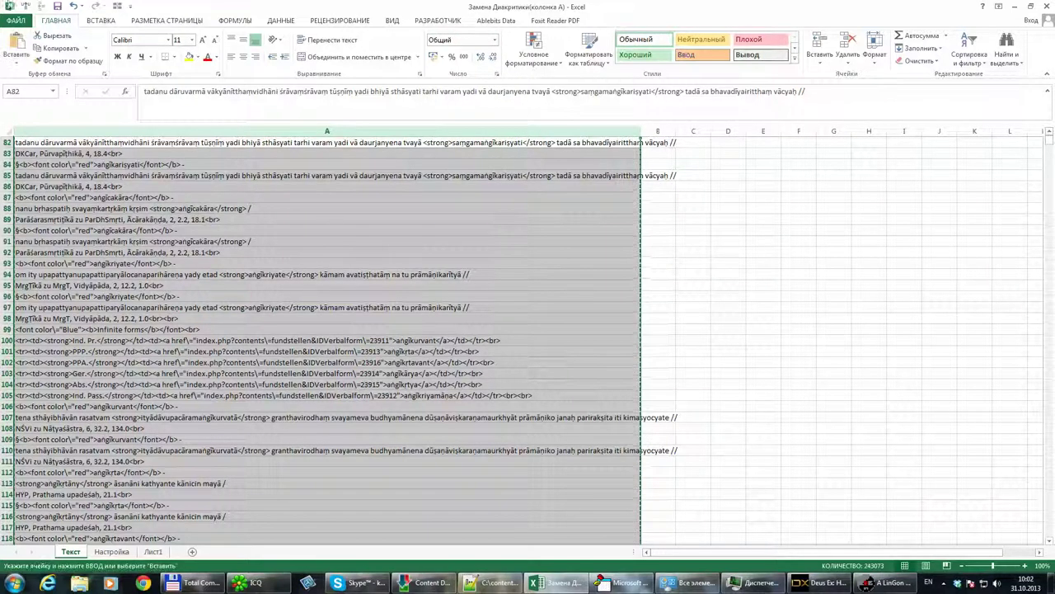
click(17, 21)
click(25, 69)
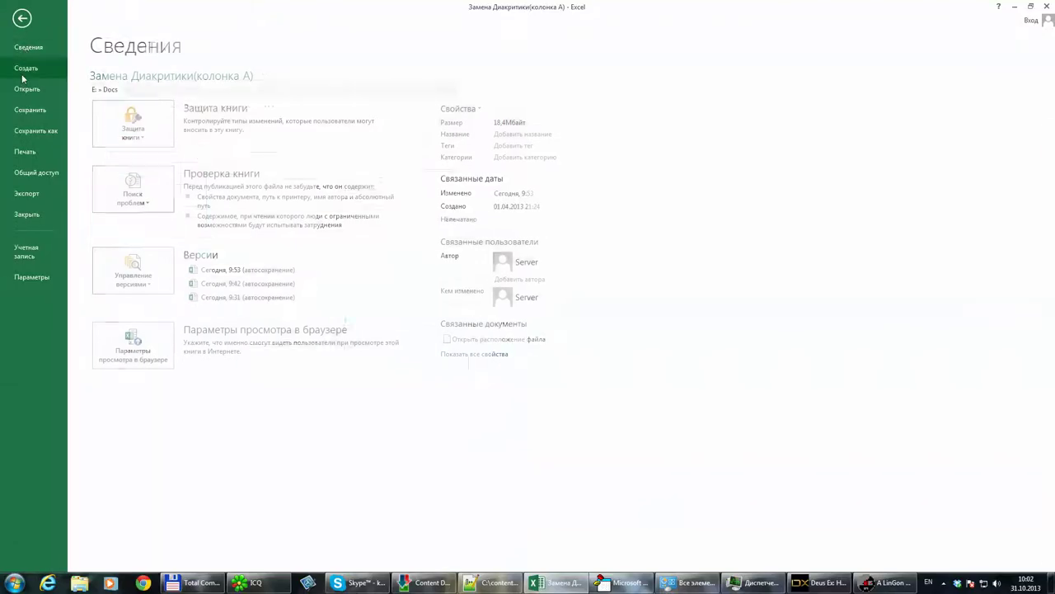
click(142, 220)
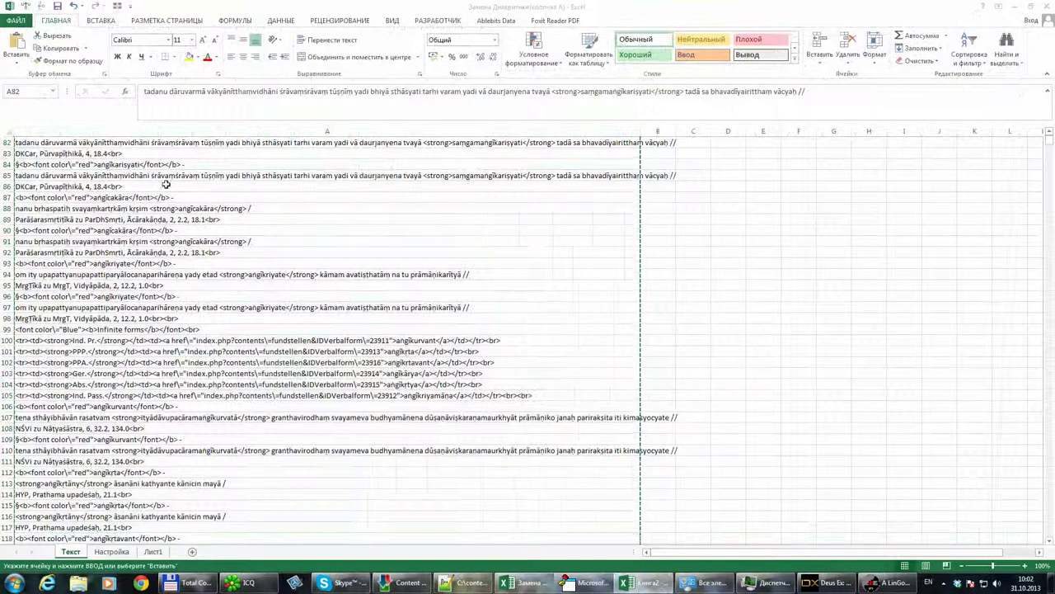
- Switch to the new workbook Книга2 and paste the copied column starting at cell A1
click(652, 587)
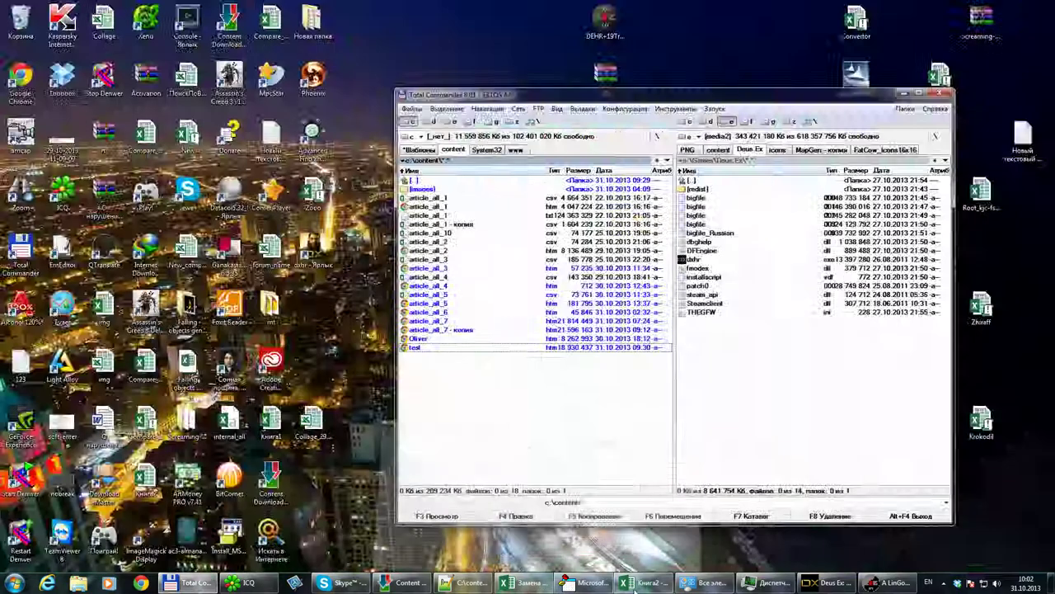
click(651, 587)
click(651, 587)
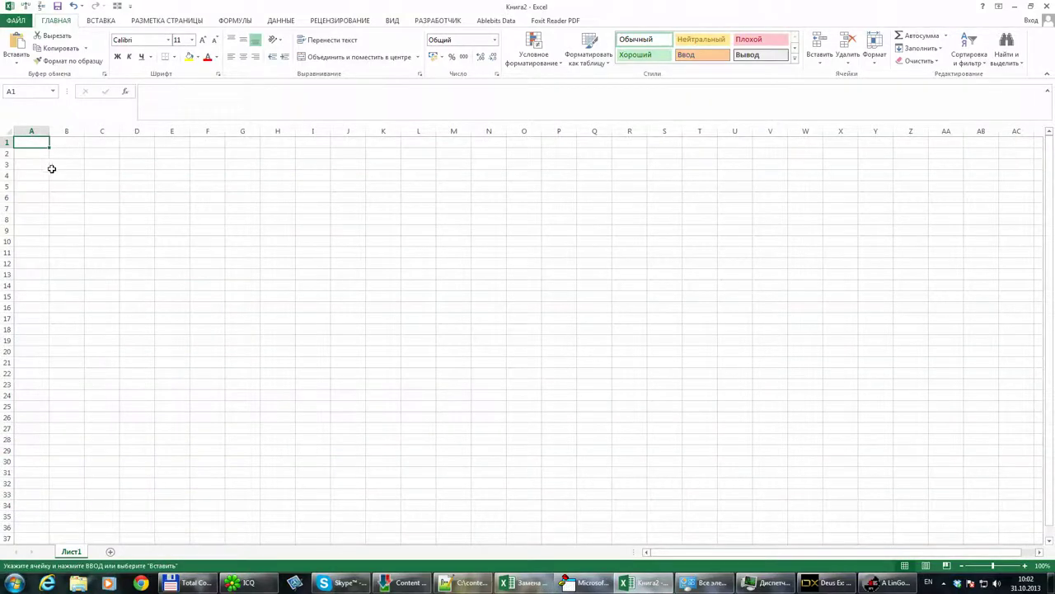
key(ctrl+v)
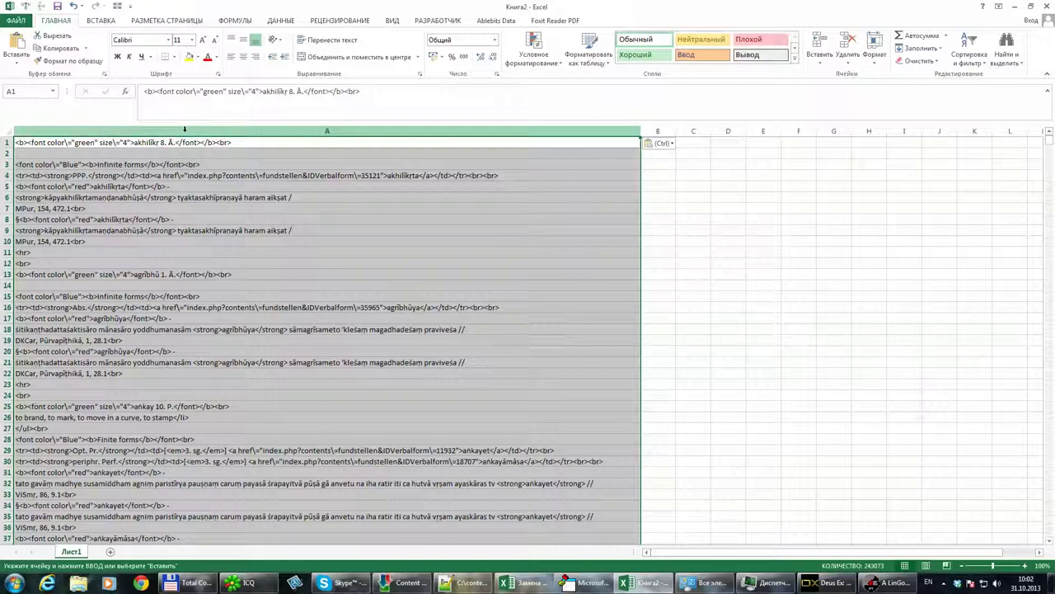
click(481, 23)
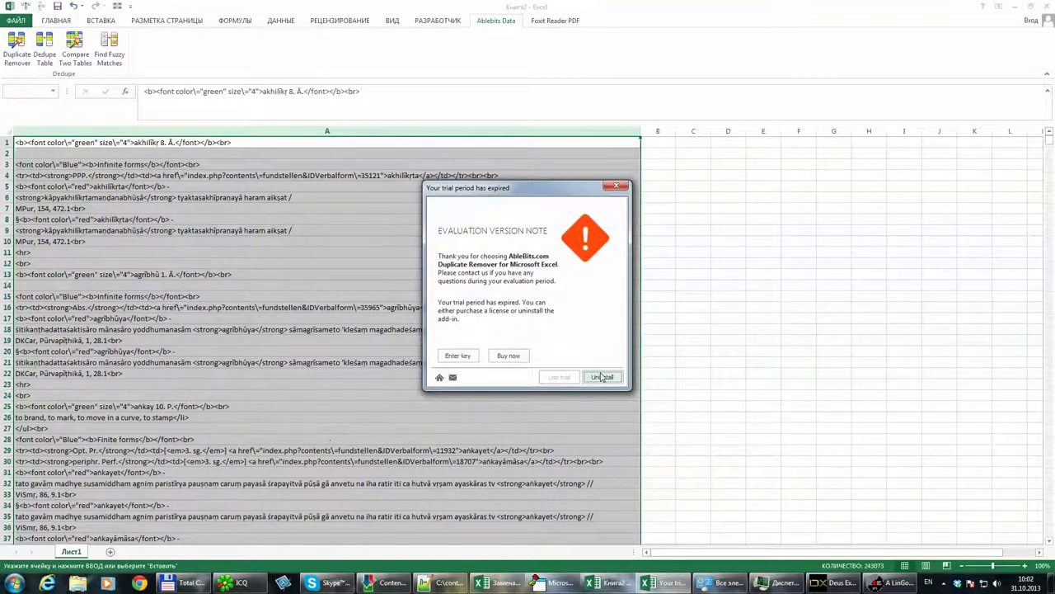
click(458, 356)
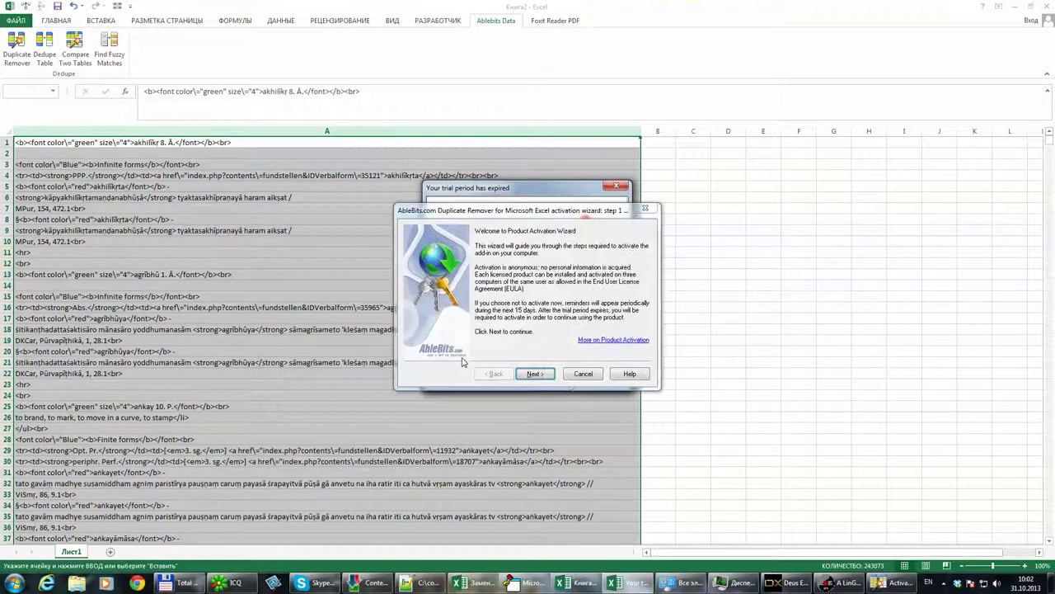
click(577, 377)
- Switch to Total Commander and look through the e:\Install folder and its "for excel" subfolder
click(185, 584)
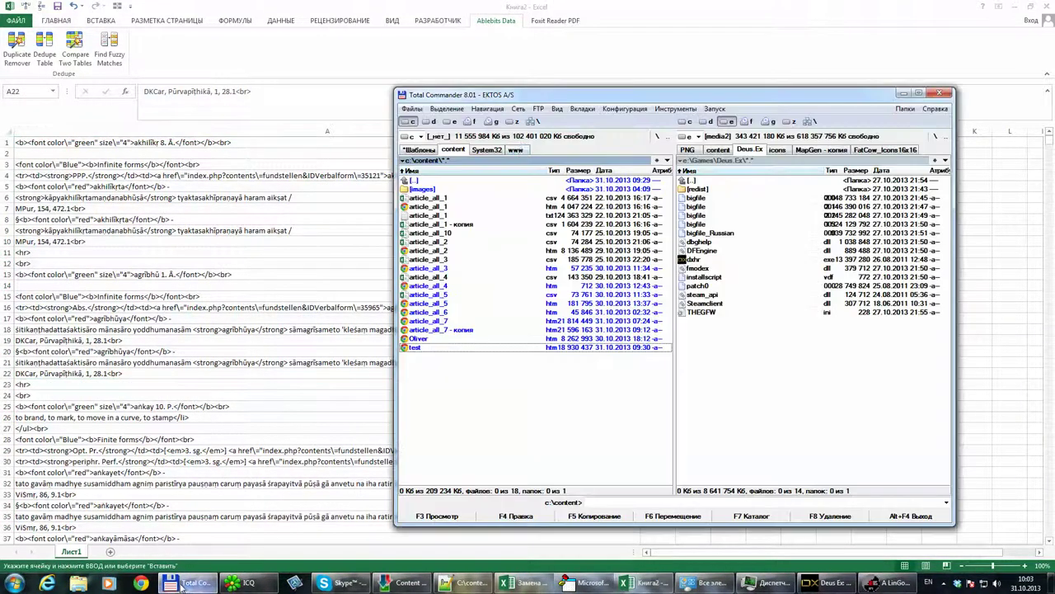
click(446, 122)
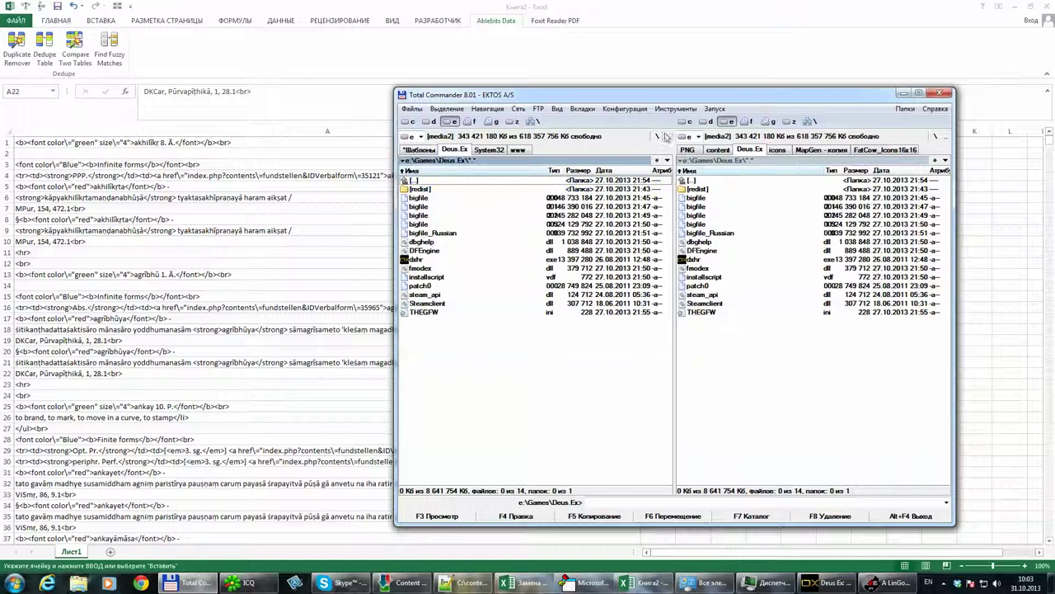
double_click(419, 259)
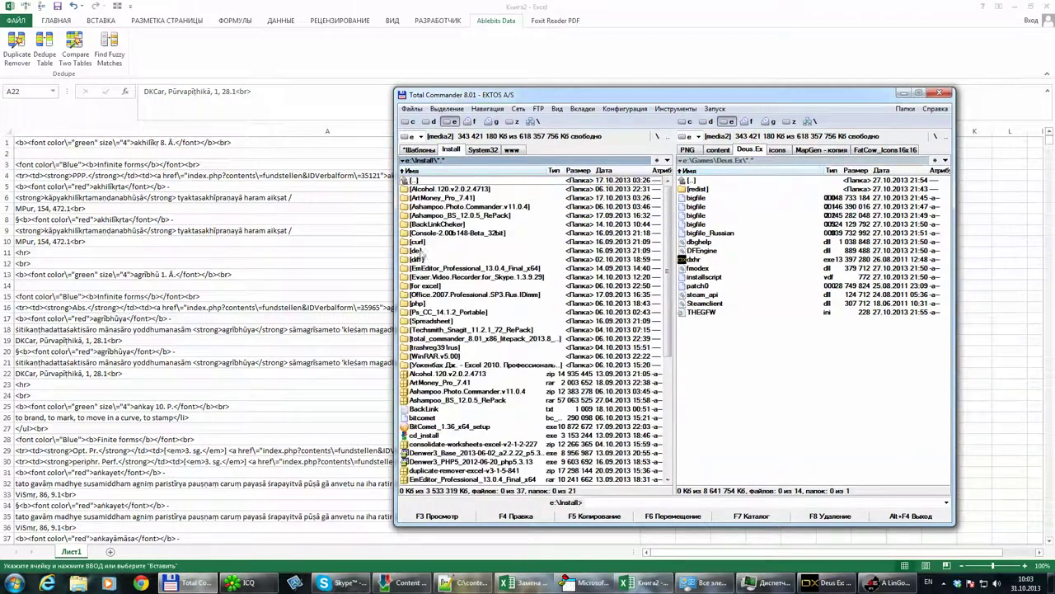
double_click(425, 286)
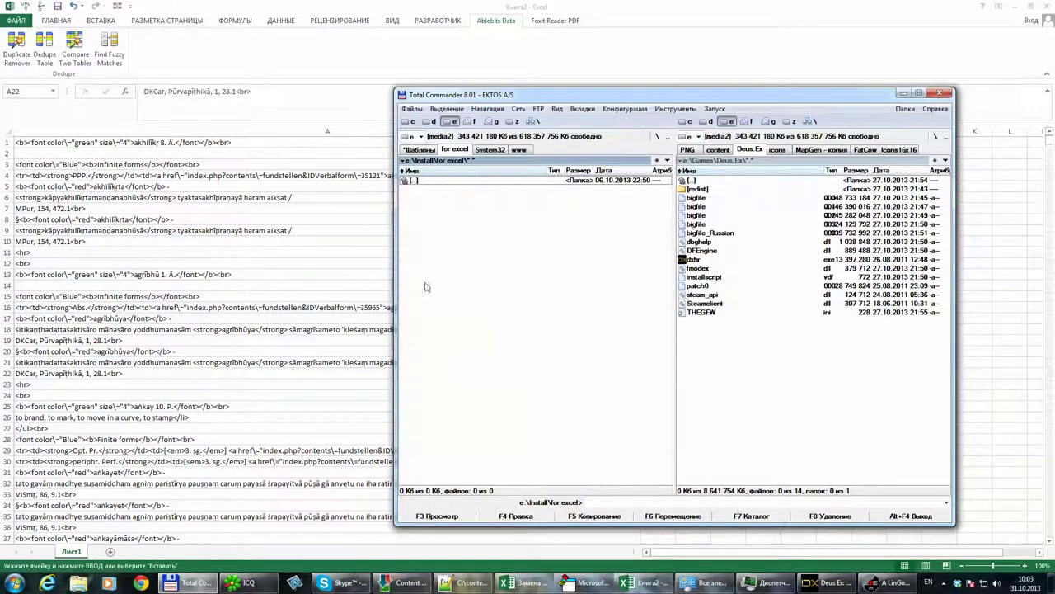
double_click(430, 183)
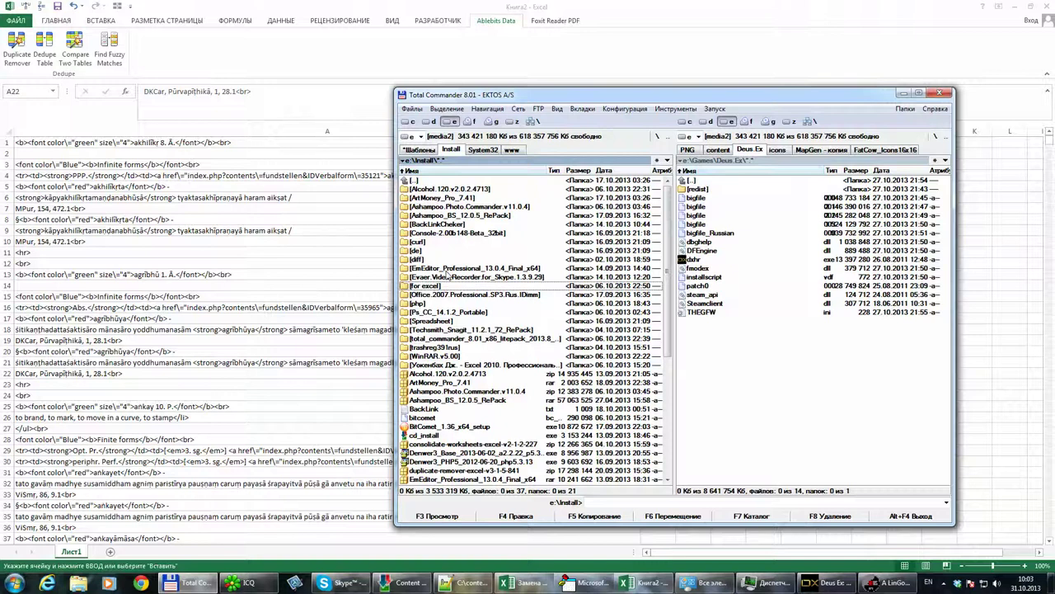
scroll(443, 276, down, 6)
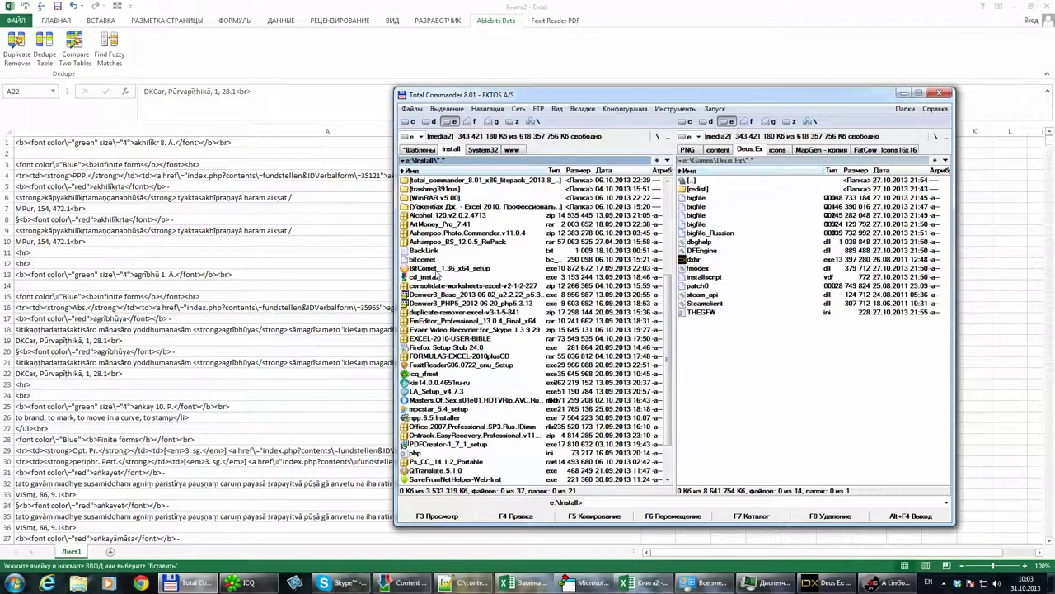
scroll(438, 275, up, 6)
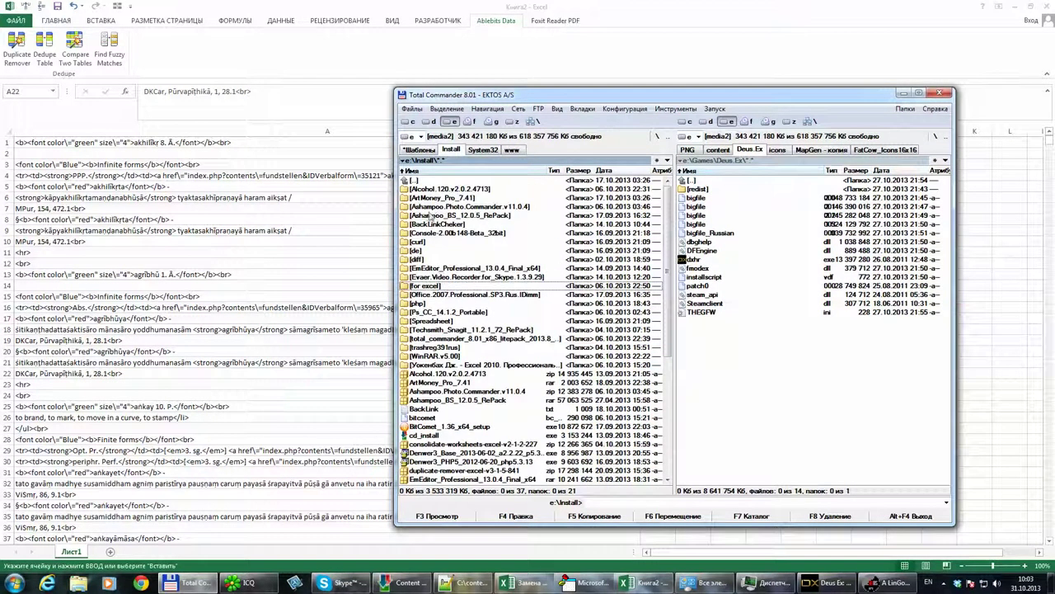
- Go from the root of drive E to Install\trashreg391rus\trashreg391rus and launch Registry Trash Keys Finder
click(428, 122)
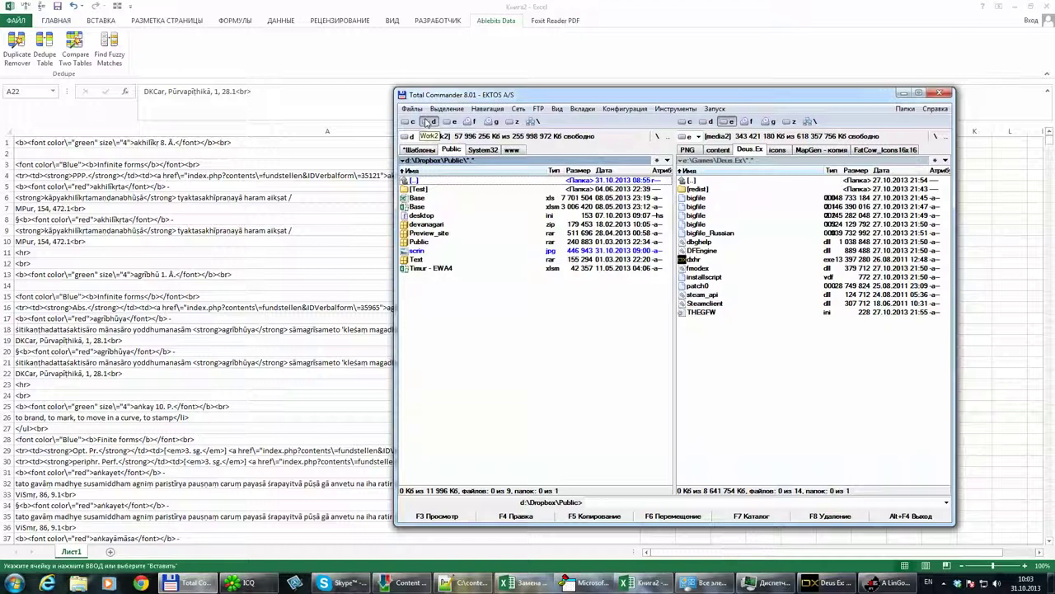
click(448, 121)
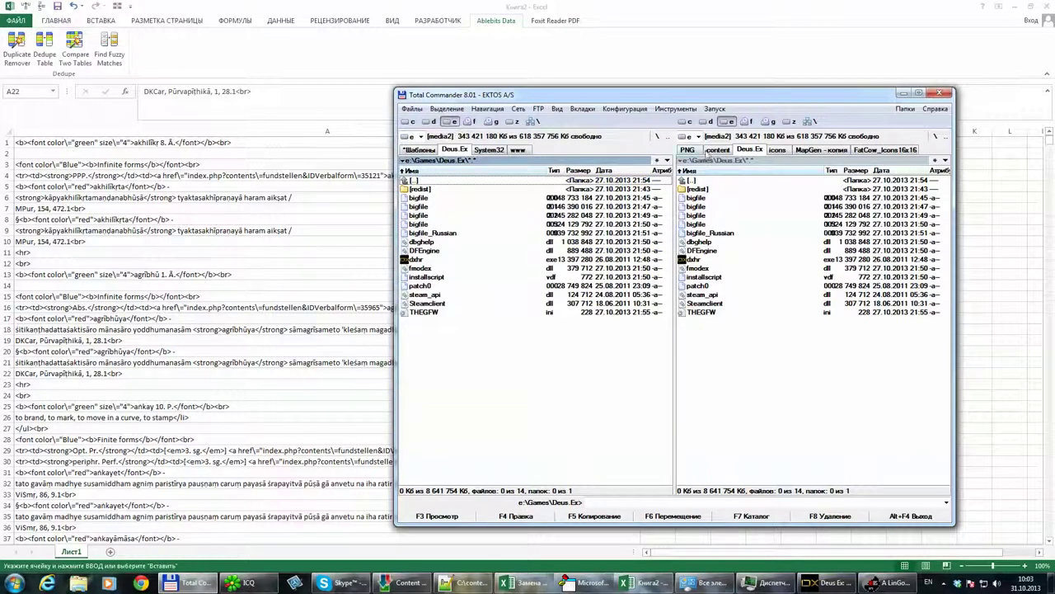
click(657, 136)
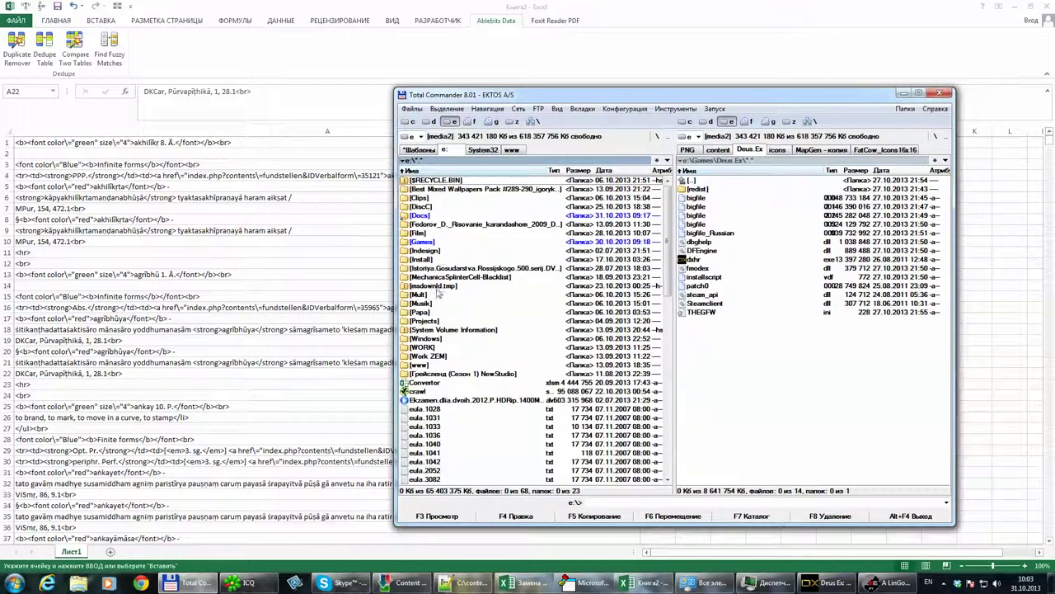
double_click(423, 261)
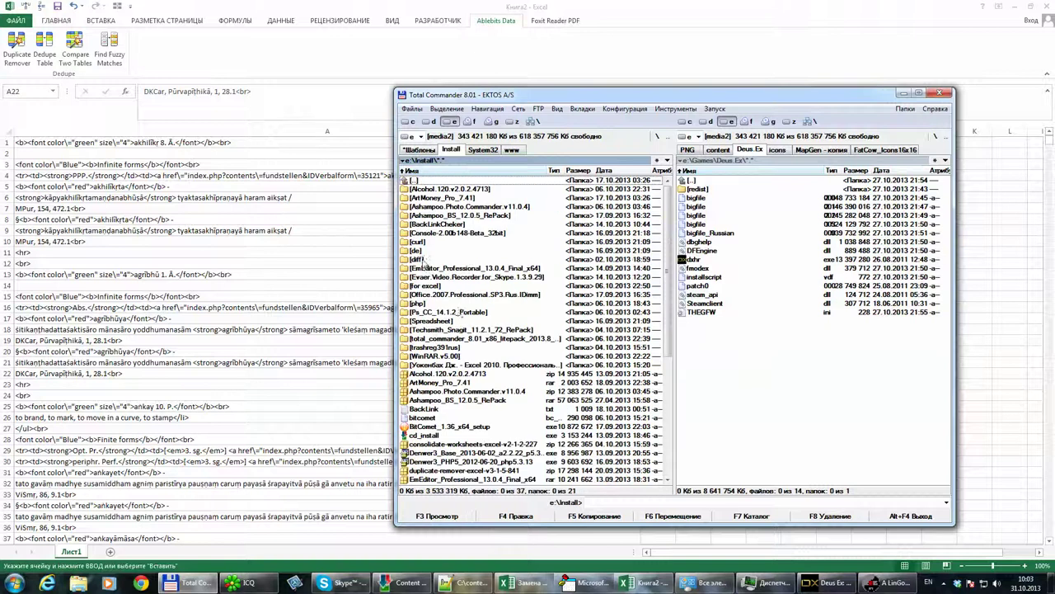
double_click(428, 350)
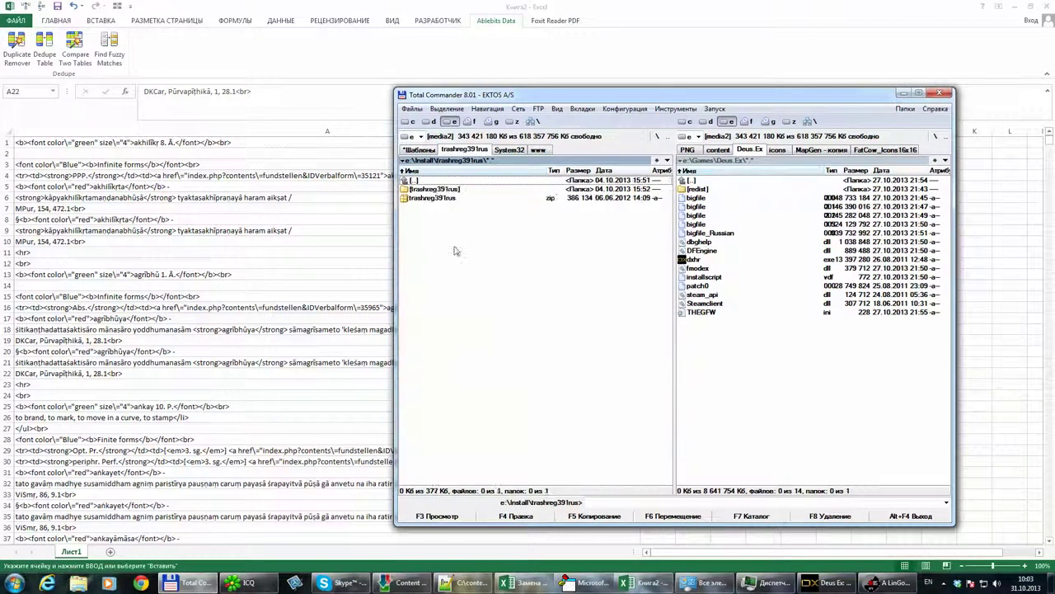
double_click(427, 189)
double_click(422, 242)
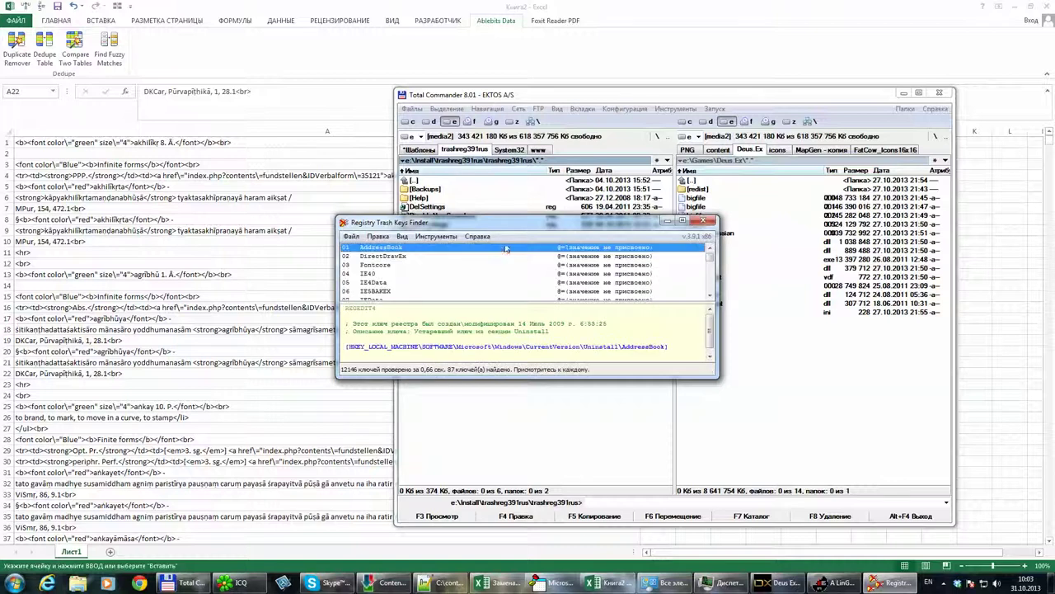
- Enlarge the Registry Trash Keys Finder window and delete the ASProtect CLSID and TypeLib keys listed from entry 39
drag(637, 216, 603, 14)
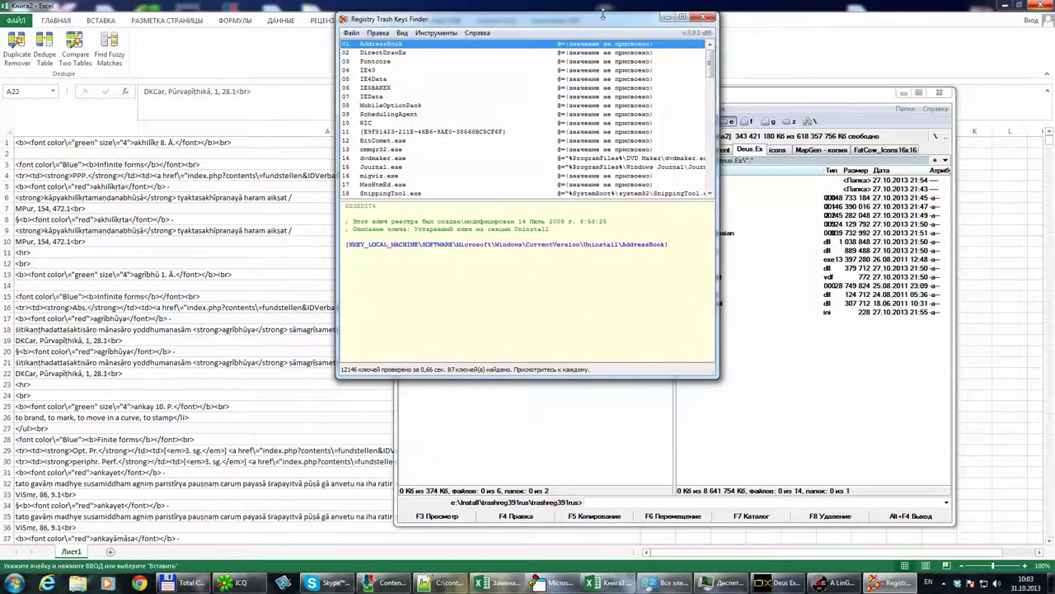
click(435, 142)
key(Down)
key(Down)
key(Down)
key(Down)
key(Down)
key(Down)
key(Down)
key(Down)
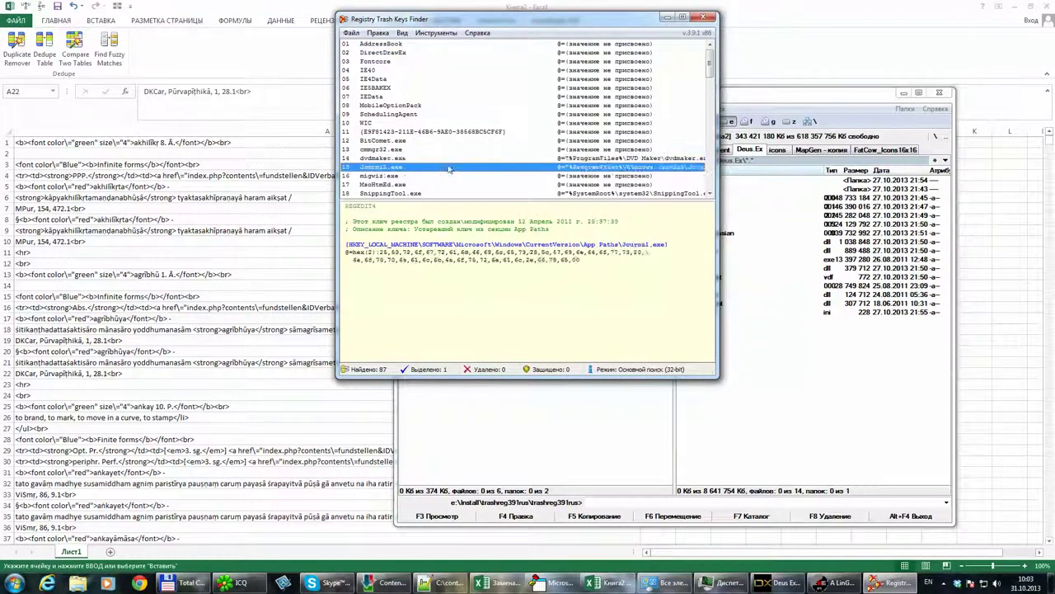
key(Down)
key(Down)
key(Down)
key(Down)
key(Down)
key(Down)
key(Down)
key(Down)
key(Down)
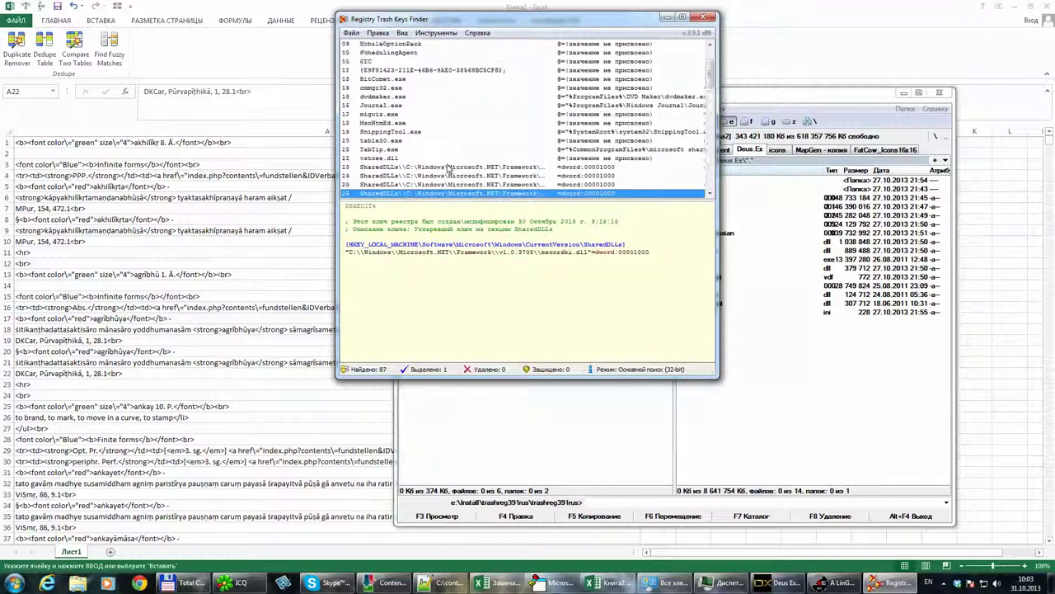
key(Down)
key(Down)
key(Down)
key(Down)
key(Down)
key(Down)
key(Down)
key(Down)
key(Down)
key(Down)
key(Down)
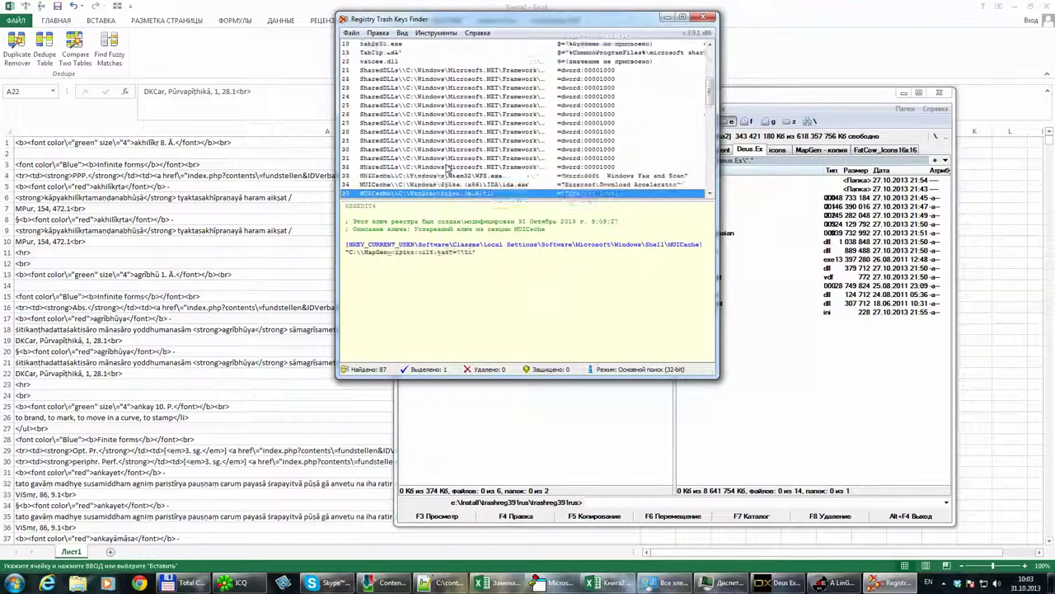
key(Up)
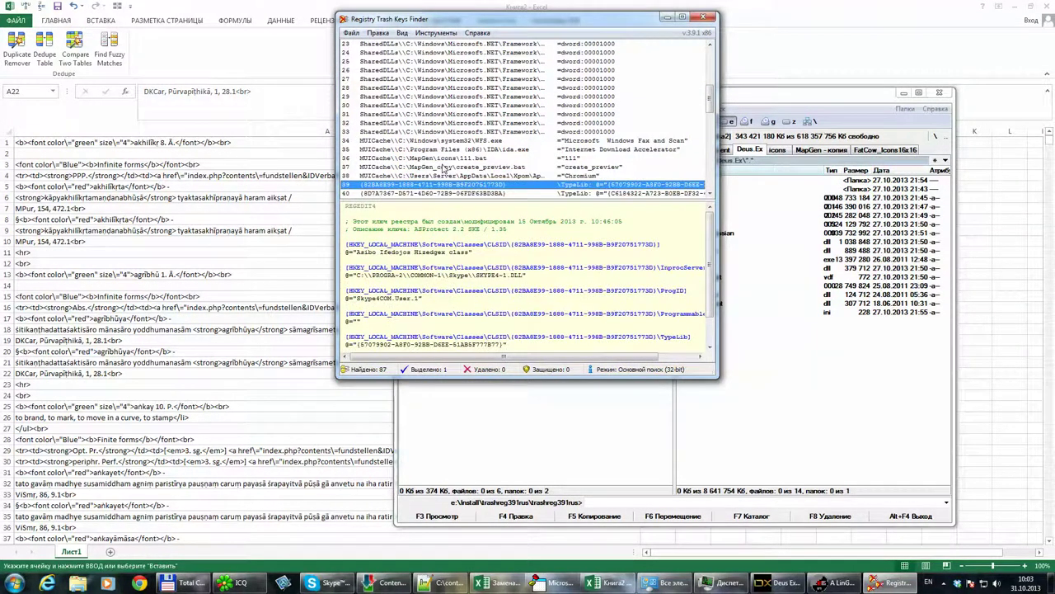
key(Delete)
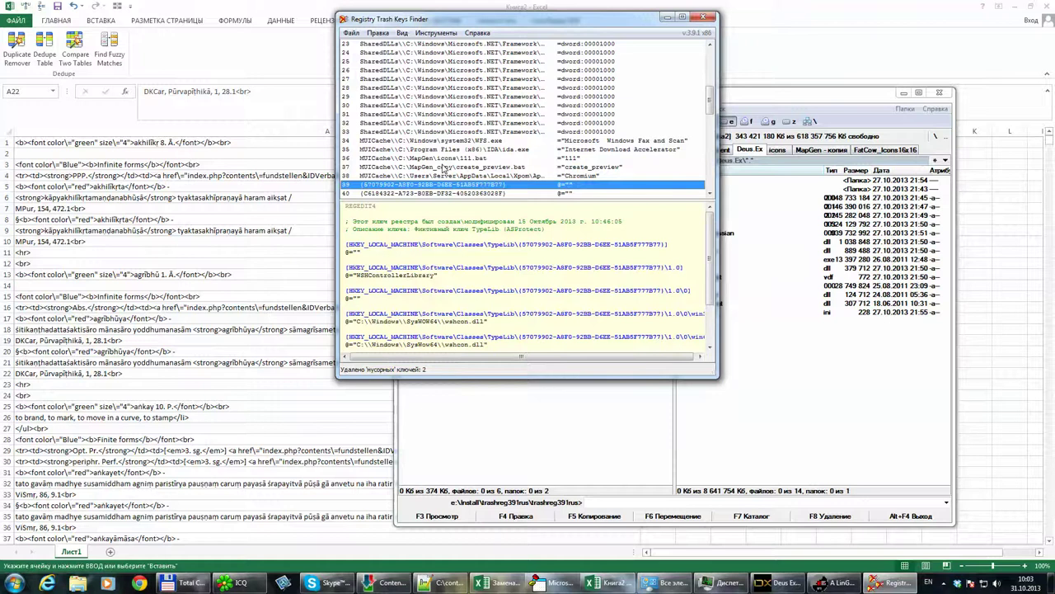
key(Delete)
key(Delete)
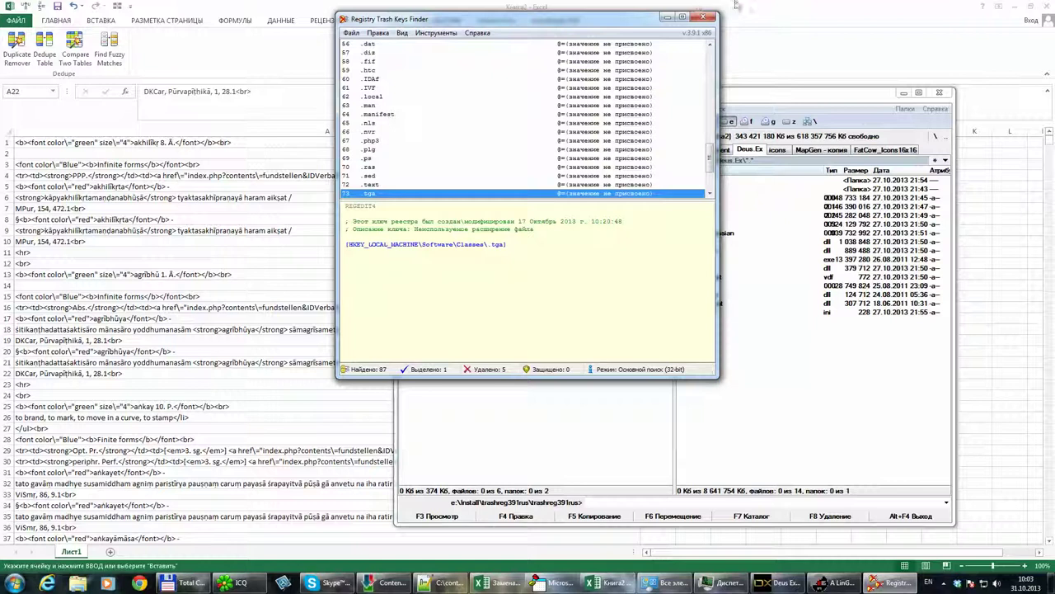
- Close Registry Trash Keys Finder and start Duplicate Remover for the new workbook in Excel
click(708, 20)
click(23, 58)
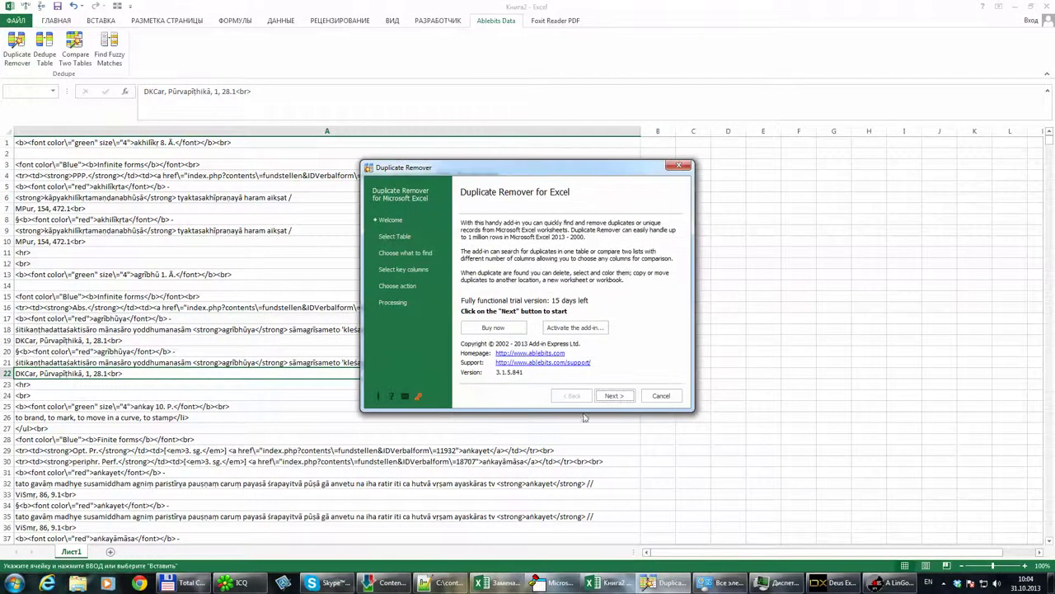
- Set the whole of column A as the table to check for duplicates, without a backup copy of the worksheet
click(614, 396)
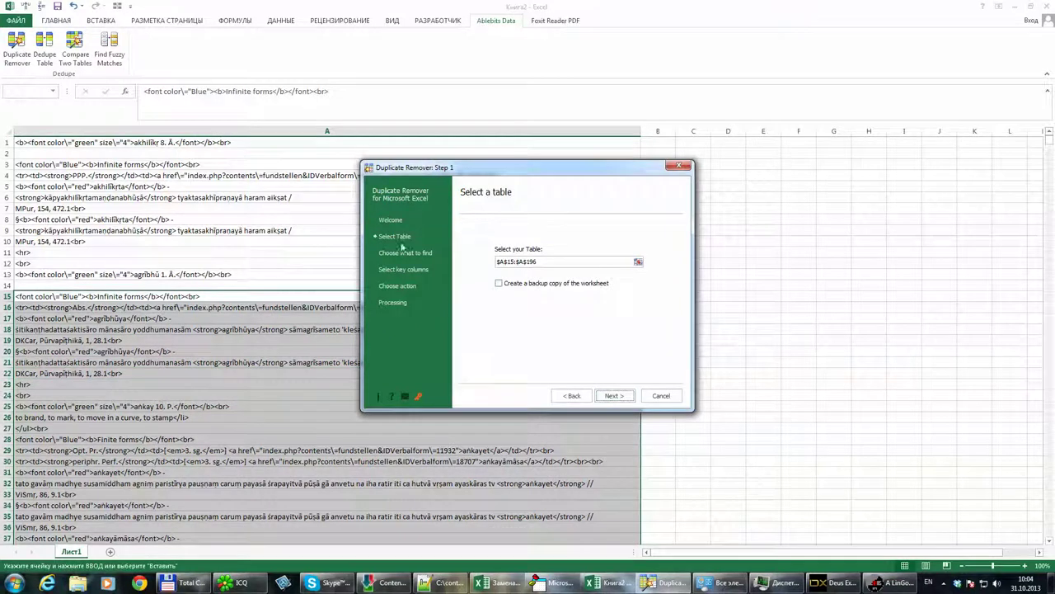
click(636, 261)
click(610, 130)
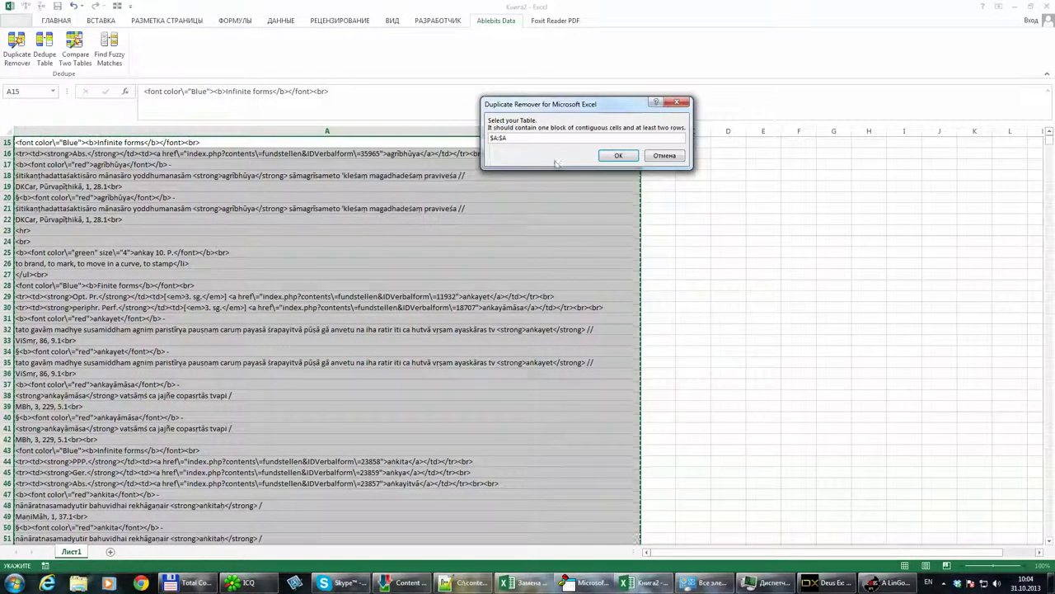
click(618, 156)
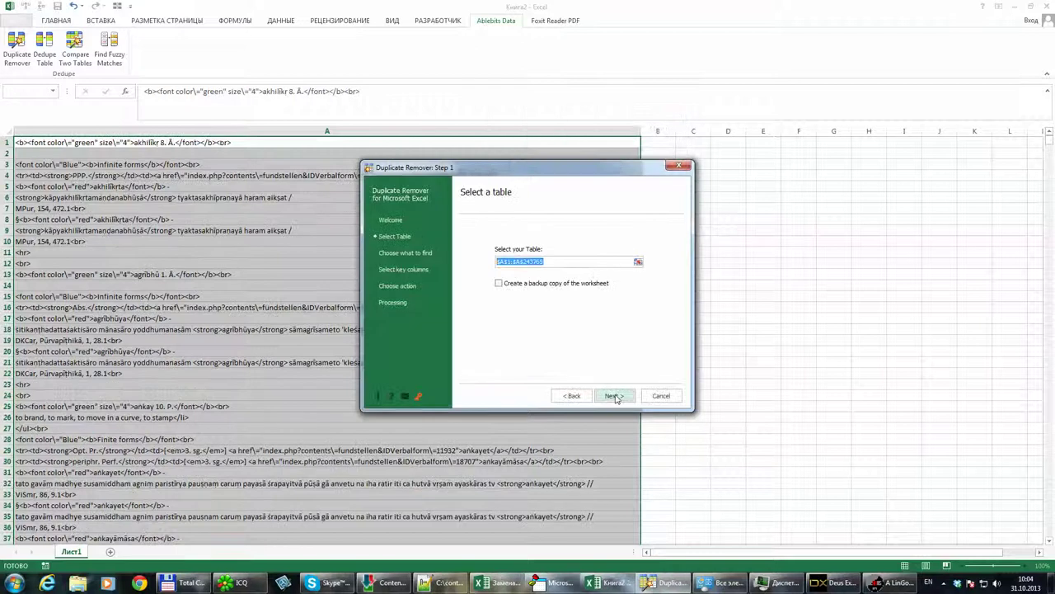
click(615, 396)
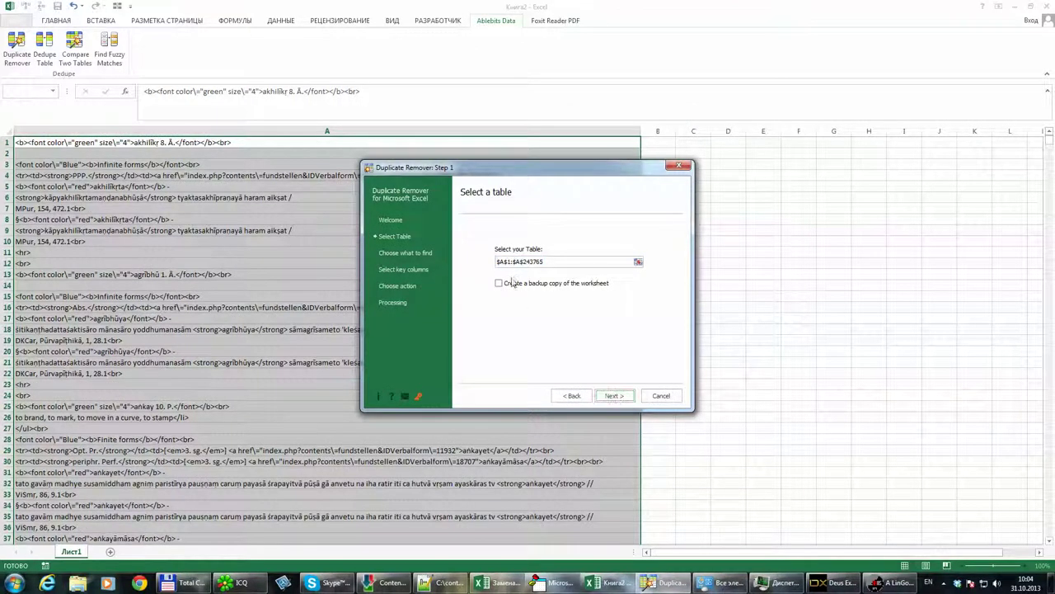
click(614, 396)
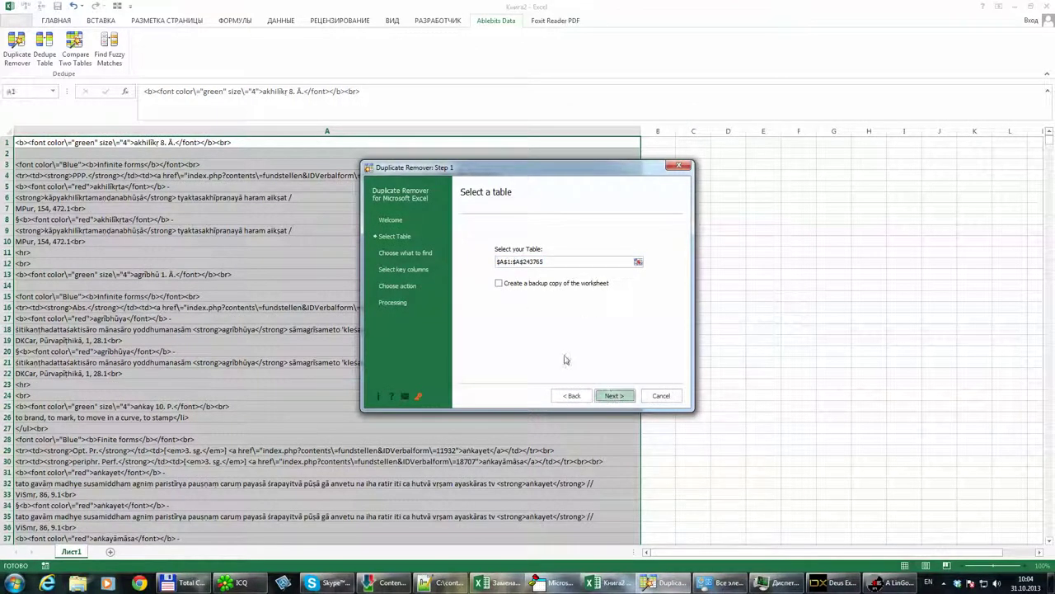
- Find the duplicates in key column A and mark them by adding a status column
click(613, 395)
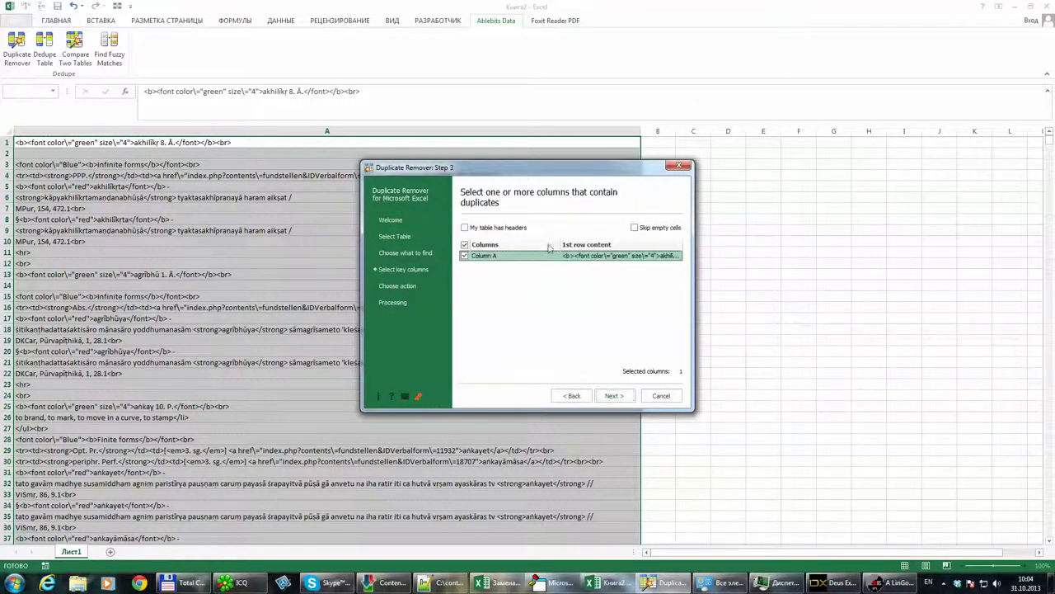
click(612, 396)
click(488, 256)
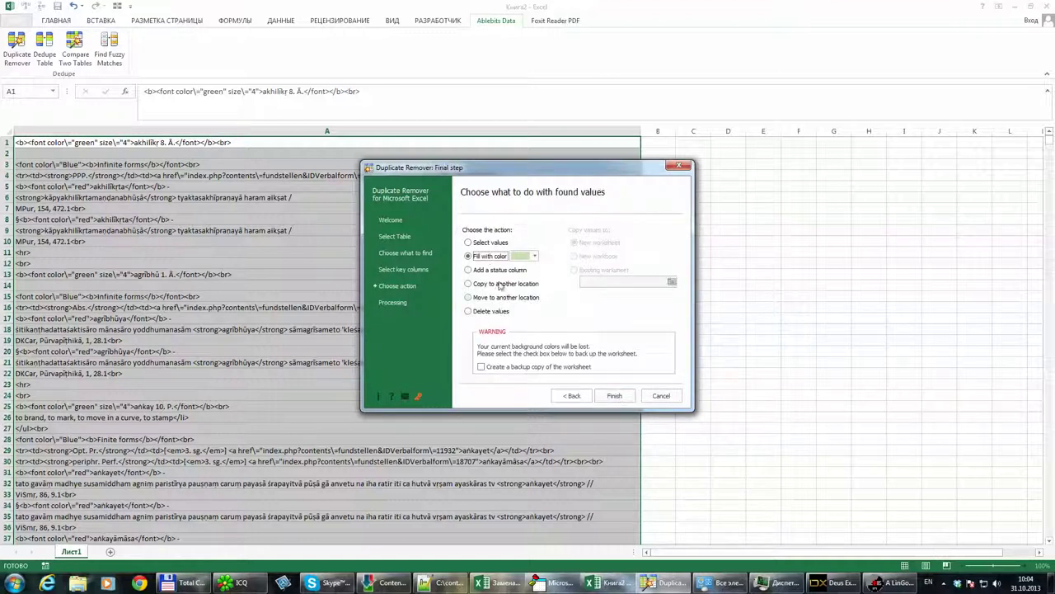
click(498, 270)
click(624, 398)
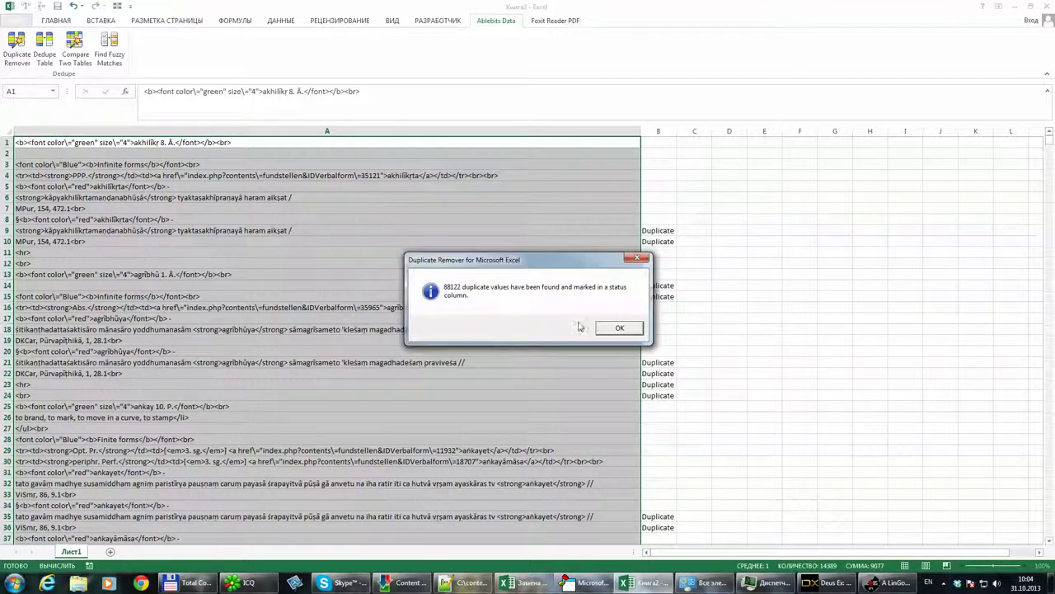
click(618, 328)
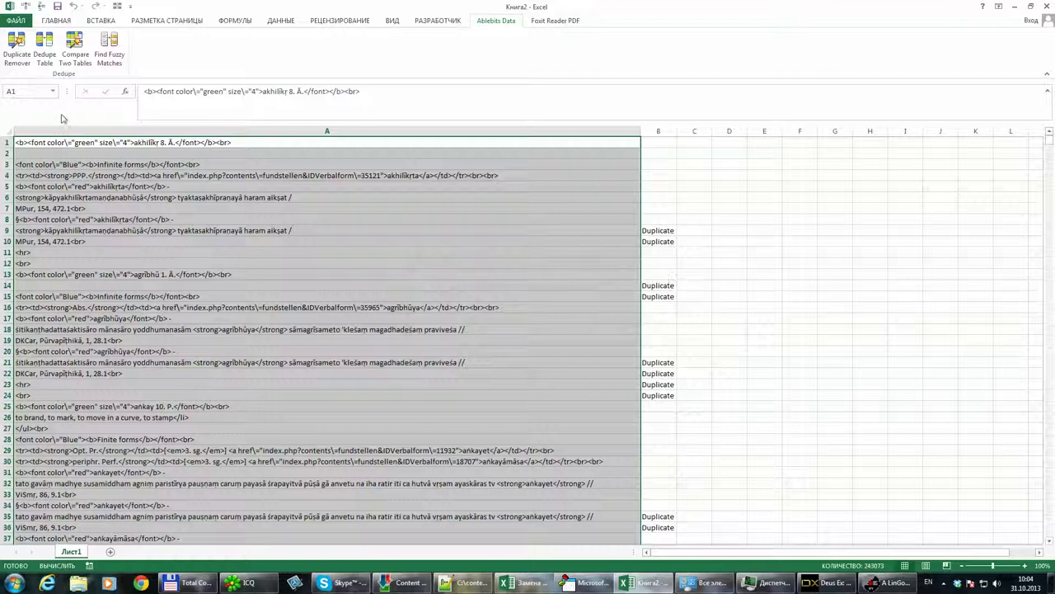
- Insert an empty column before the text column and enter 1 in cell A1
click(48, 22)
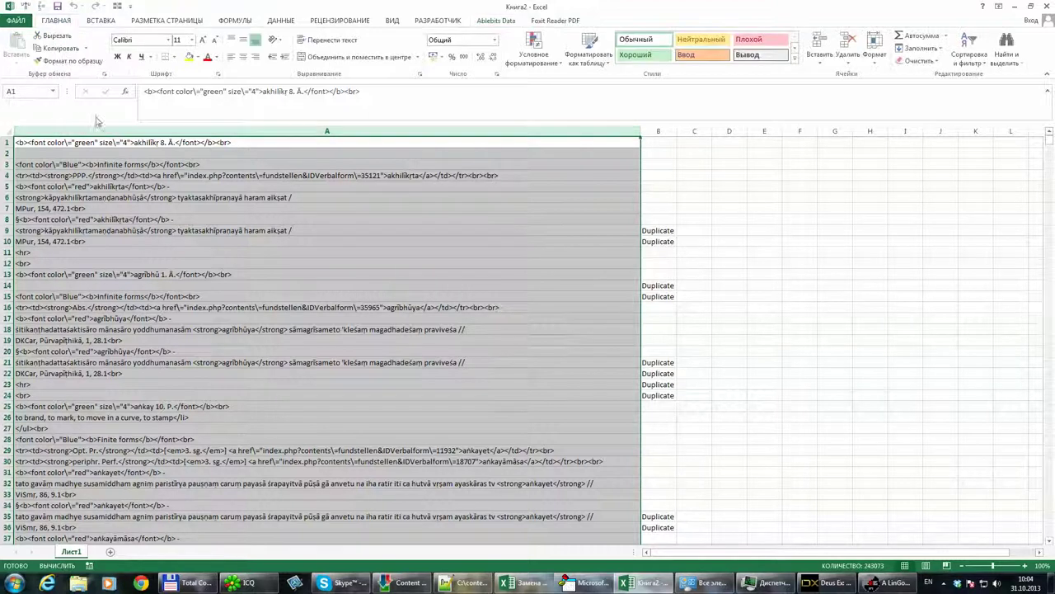
click(820, 42)
click(29, 143)
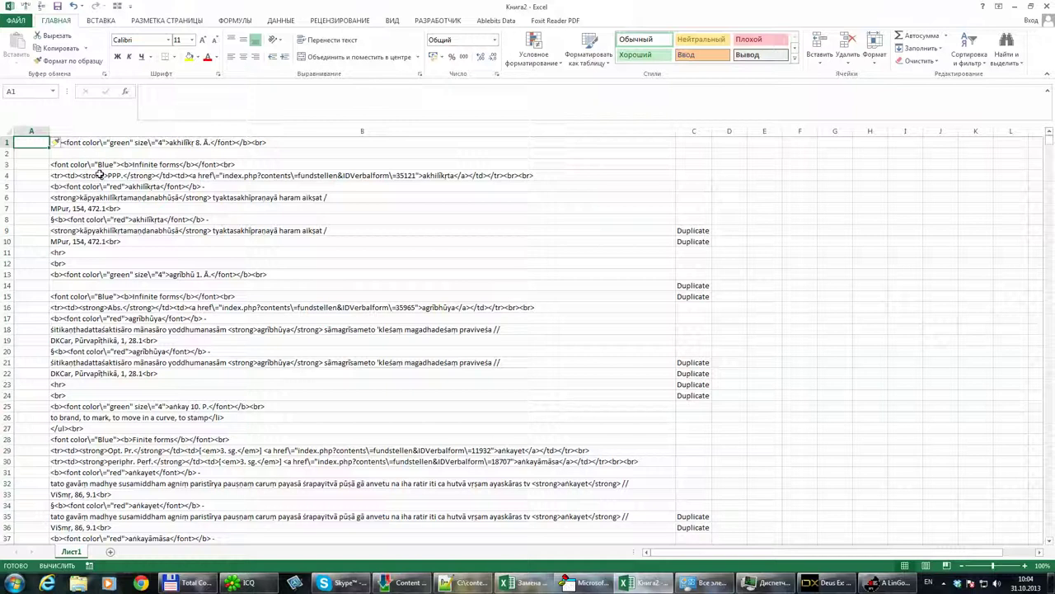
text(1)
key(Return)
- Enter the formula =A1+1 in cell A2 to continue the line numbering
click(173, 91)
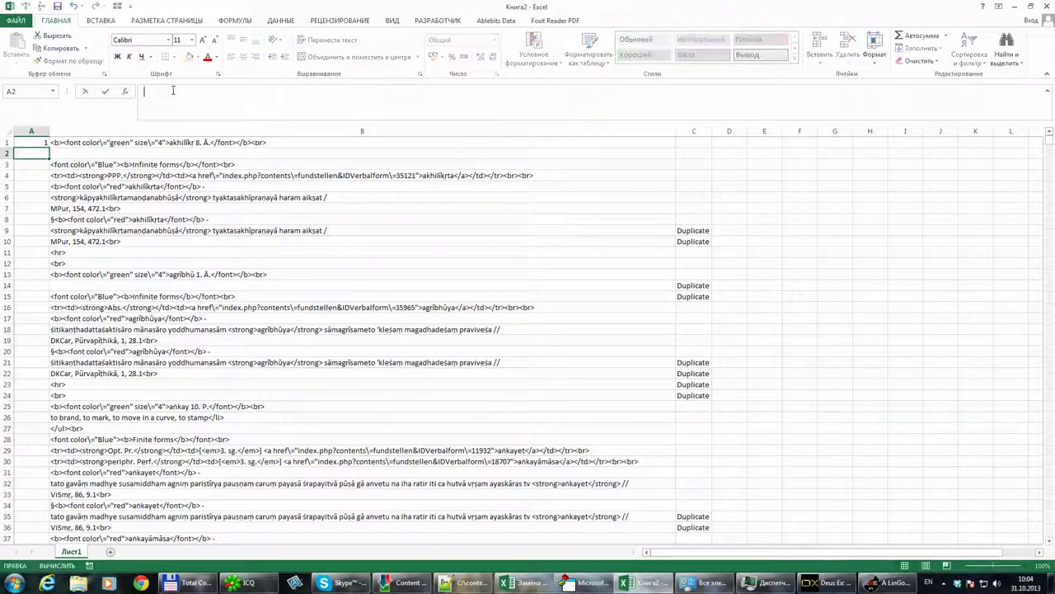
text(=)
click(33, 142)
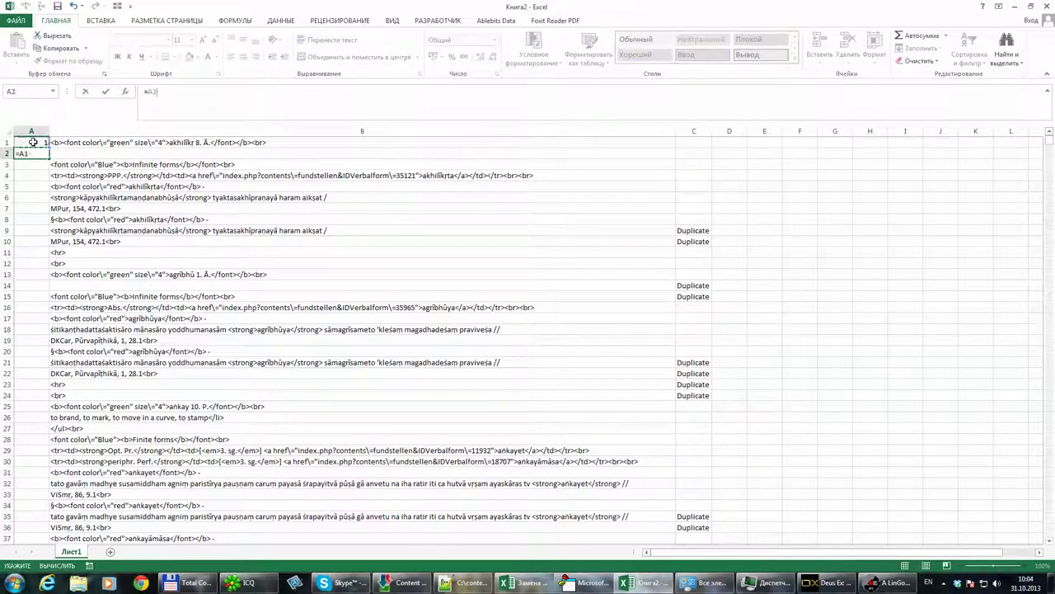
text(+1)
key(Return)
- Copy the formula in A2 down column A to row 243765, the last row of text
click(27, 154)
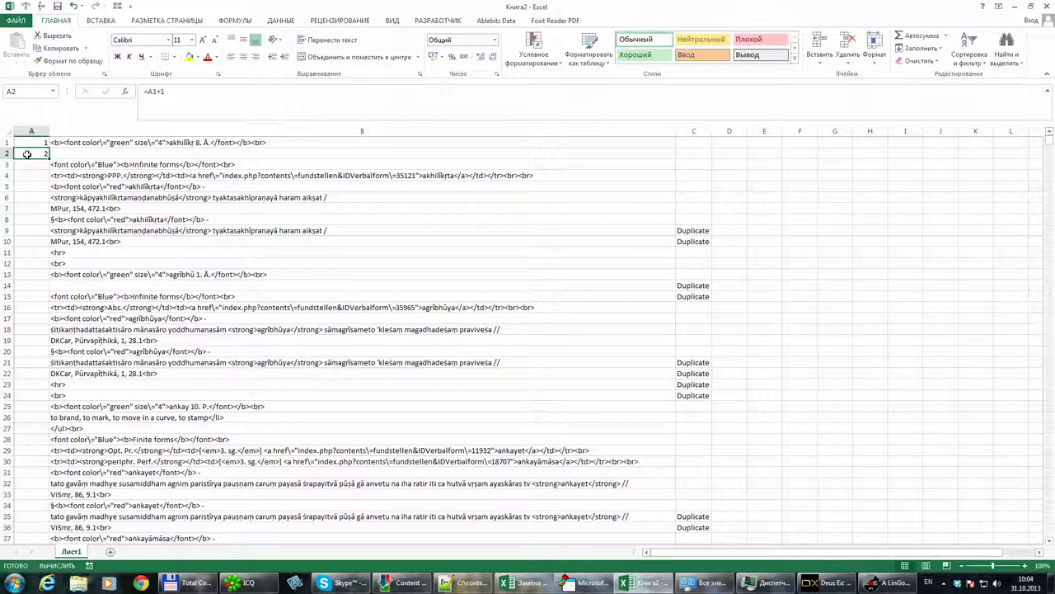
key(ctrl+c)
drag(1051, 146, 1050, 427)
scroll(443, 465, up, 20)
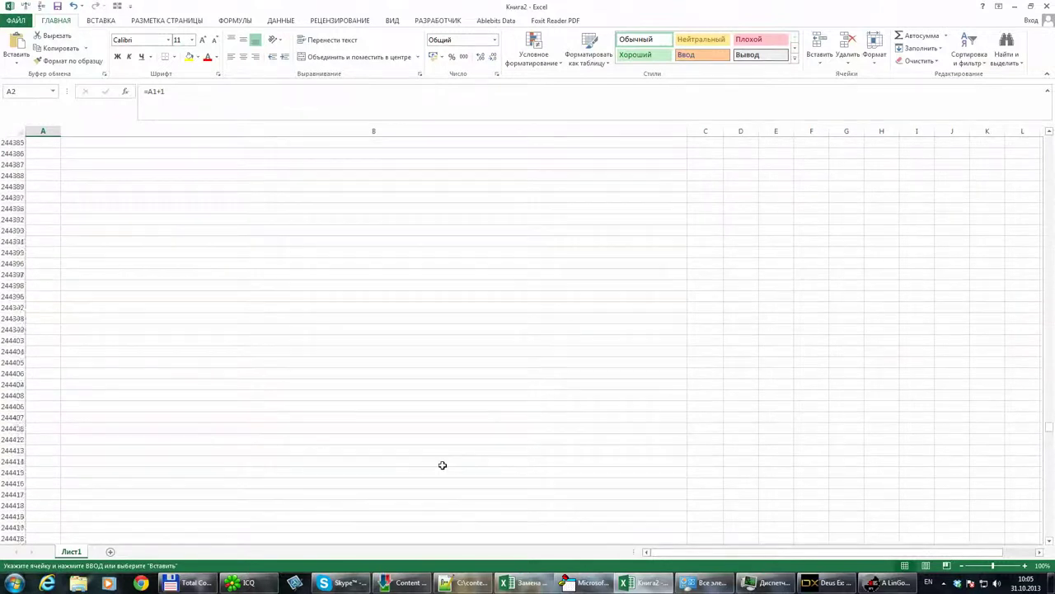
click(323, 454)
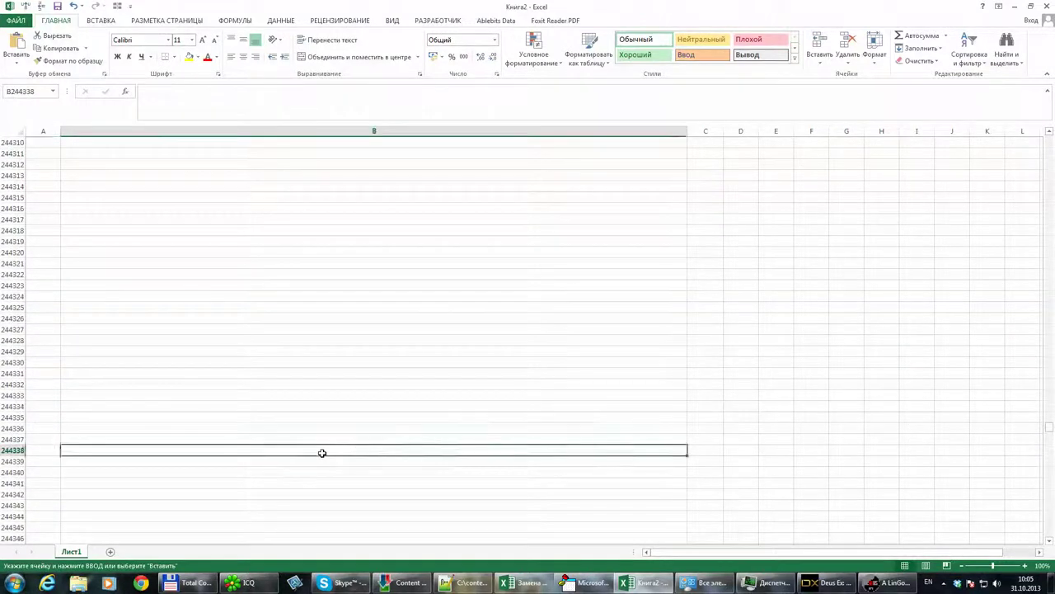
key(ctrl+Up)
scroll(137, 388, up, 5)
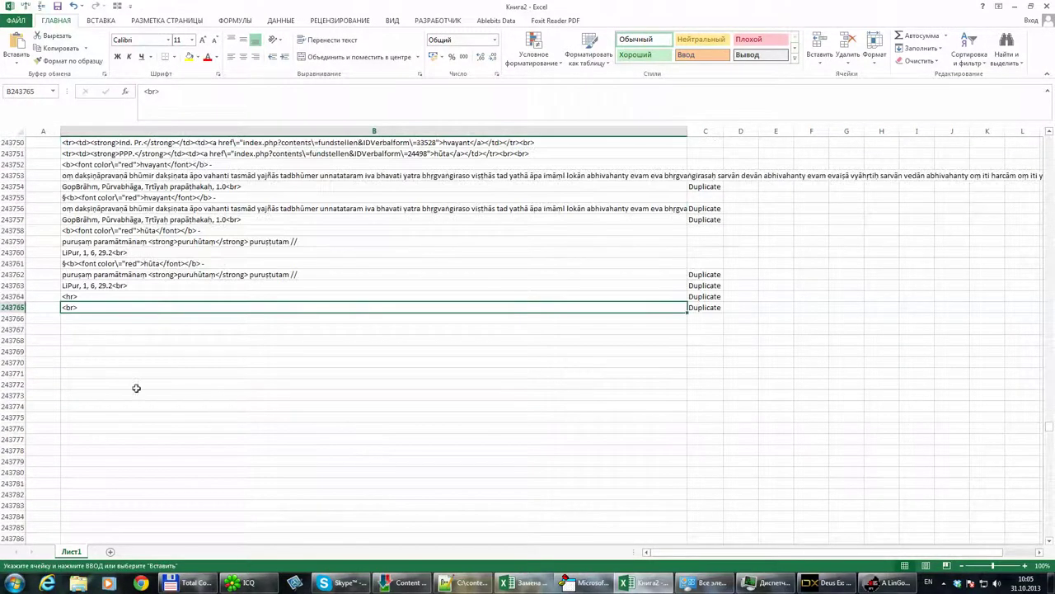
click(48, 309)
key(ctrl+shift+Up)
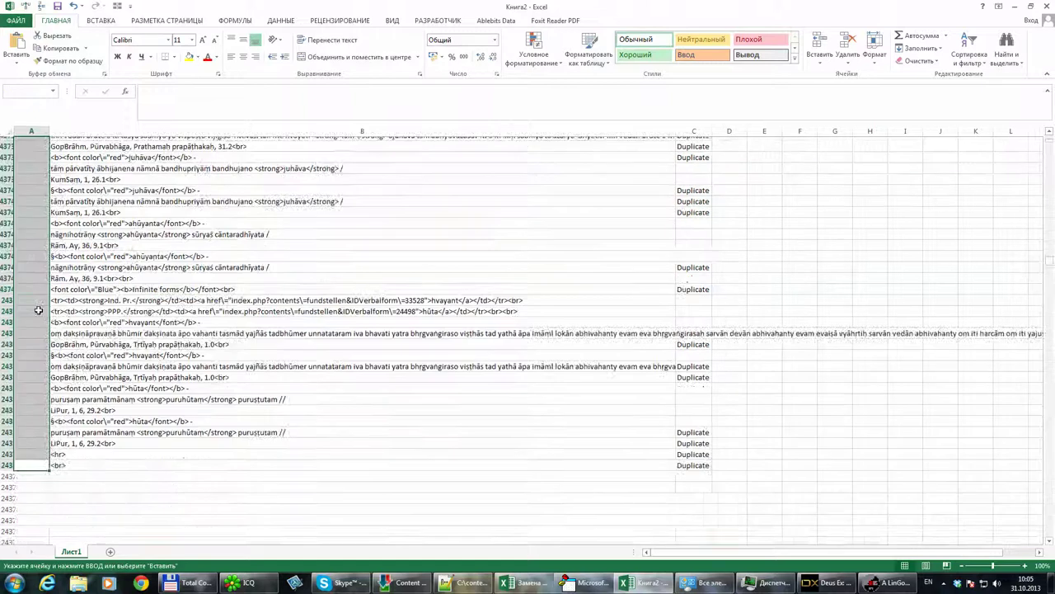
key(ctrl+v)
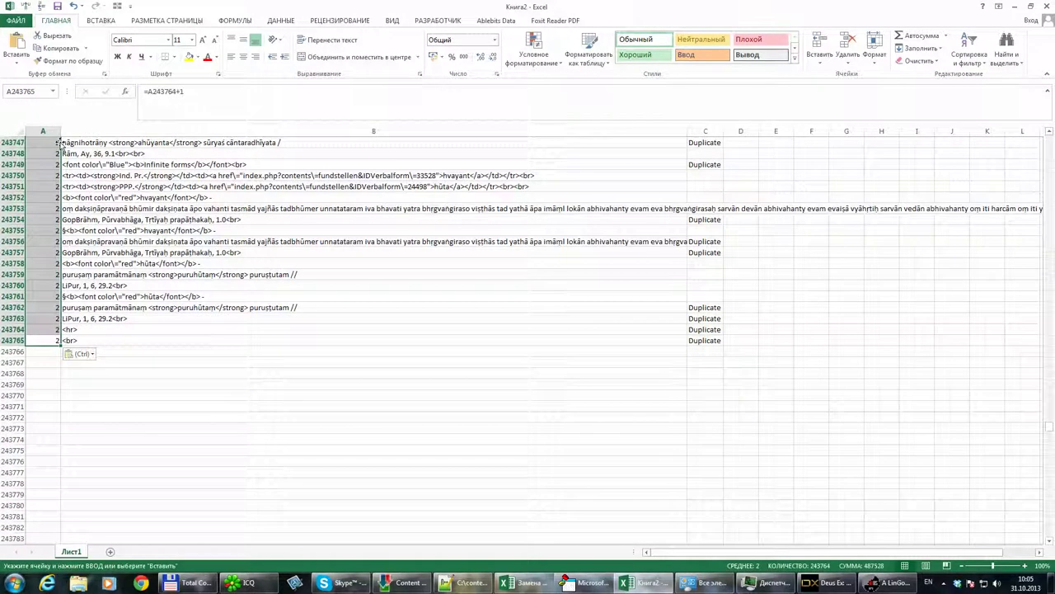
- Replace the numbering formulas in column A with their values by copying the column and pasting values only over it
click(49, 131)
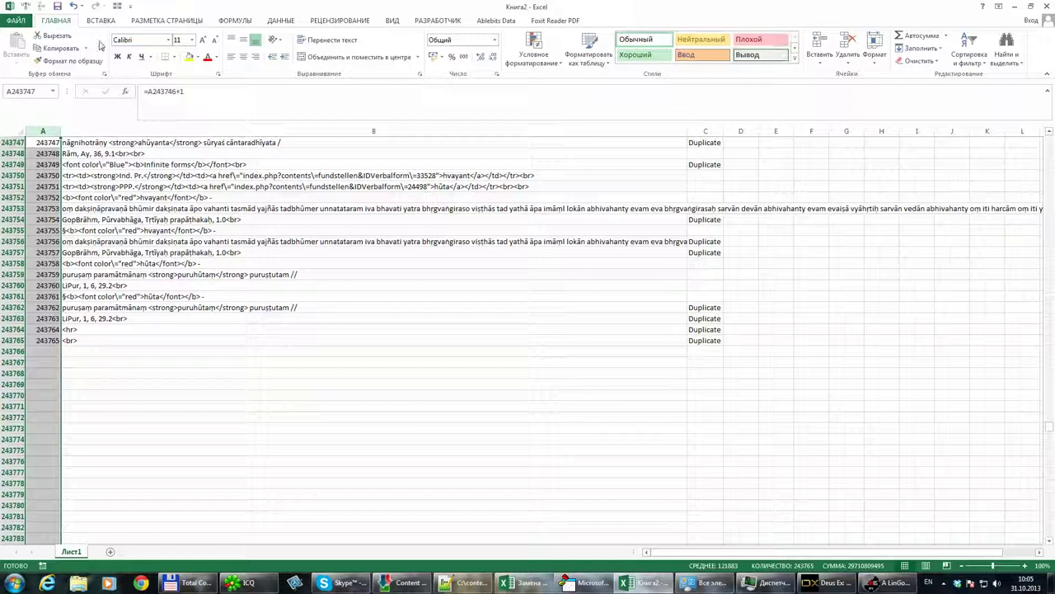
click(70, 52)
click(16, 62)
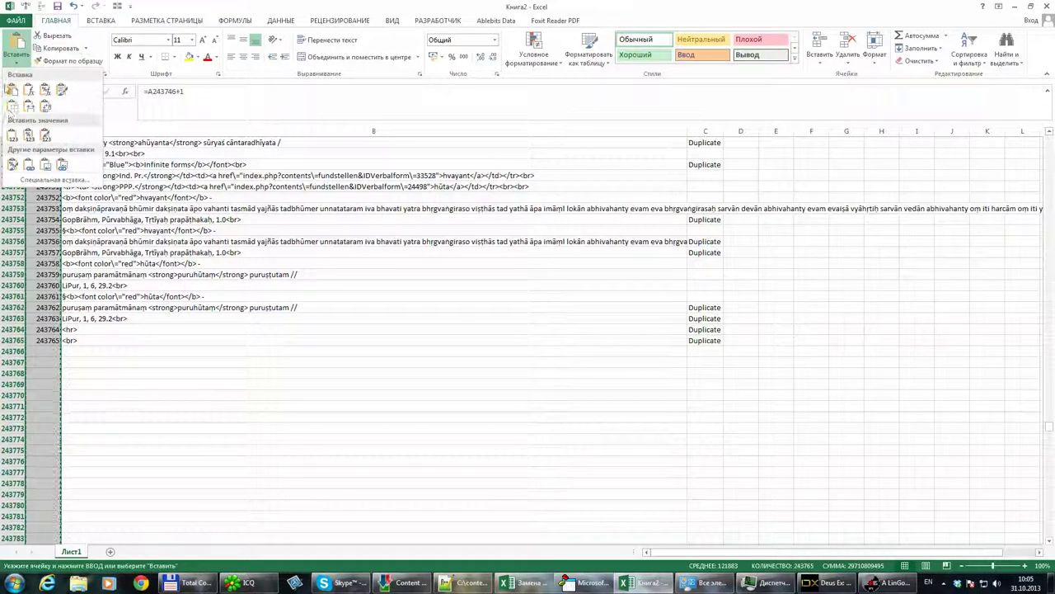
click(8, 134)
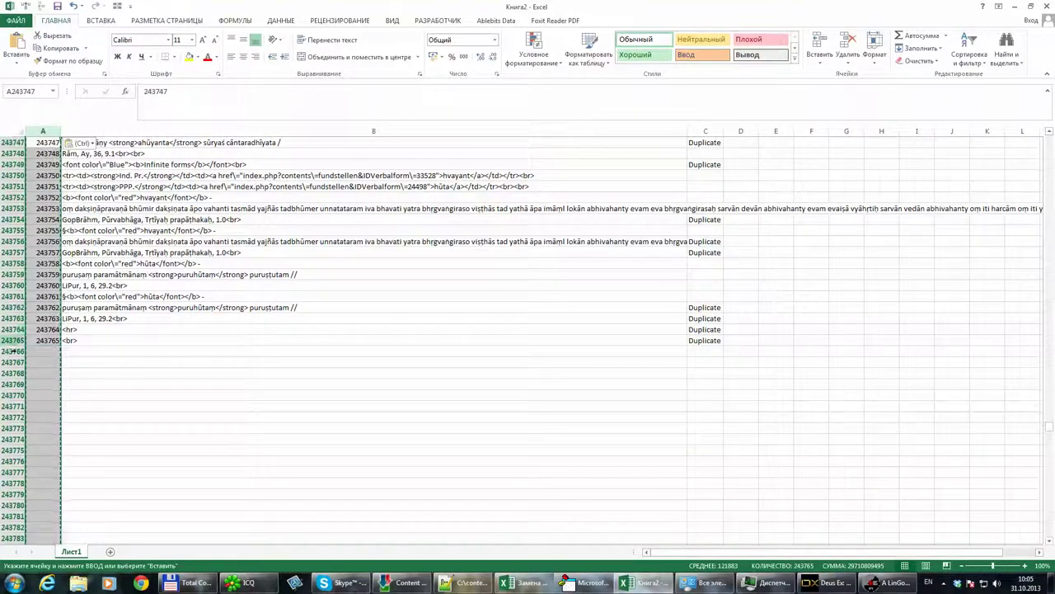
- Select all empty rows from row 243766 to the end of the sheet
click(13, 351)
key(ctrl+shift+Down)
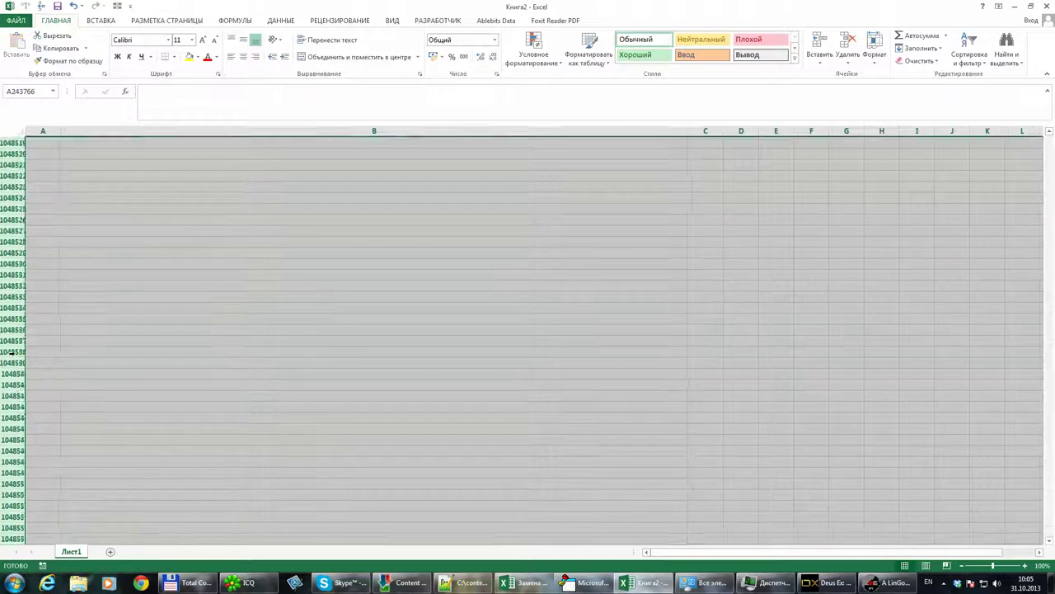
key(ctrl+BackSpace)
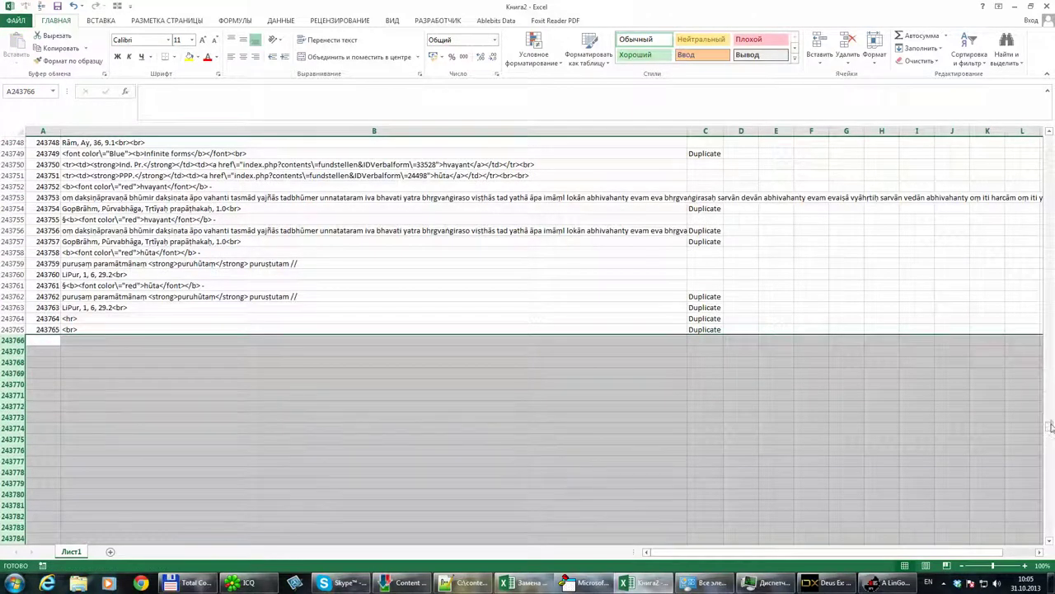
- Insert an empty row above the first line of data and enter 111 in cell A1 as a placeholder header
drag(1050, 426, 1050, 142)
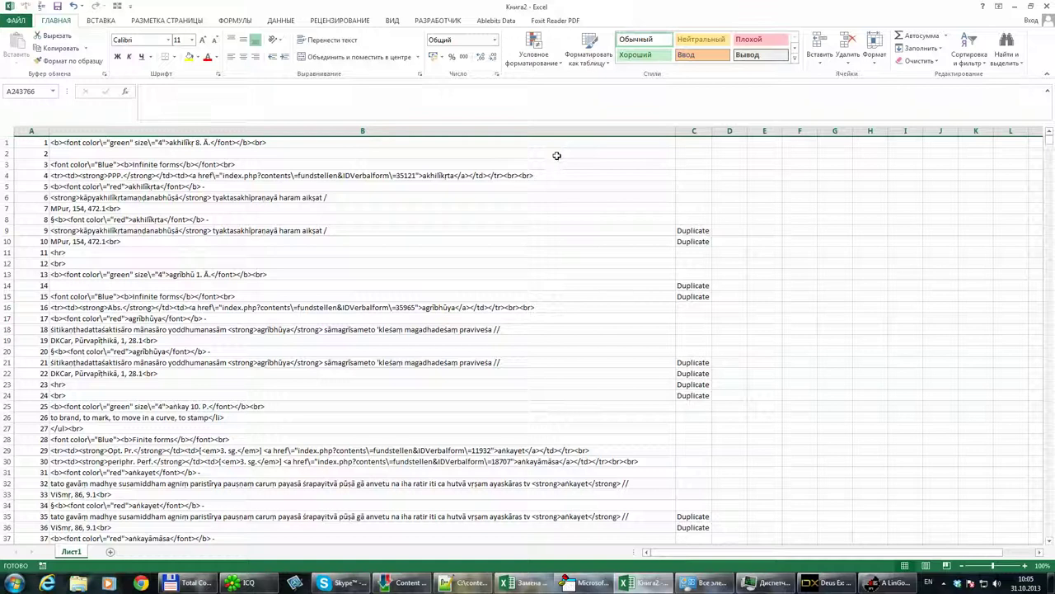
click(7, 142)
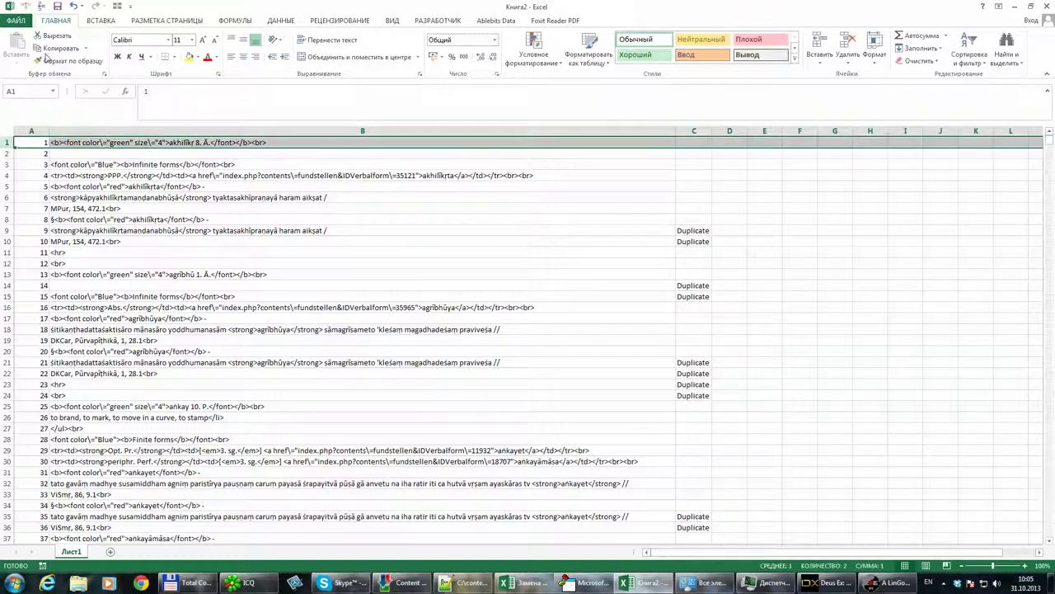
click(819, 45)
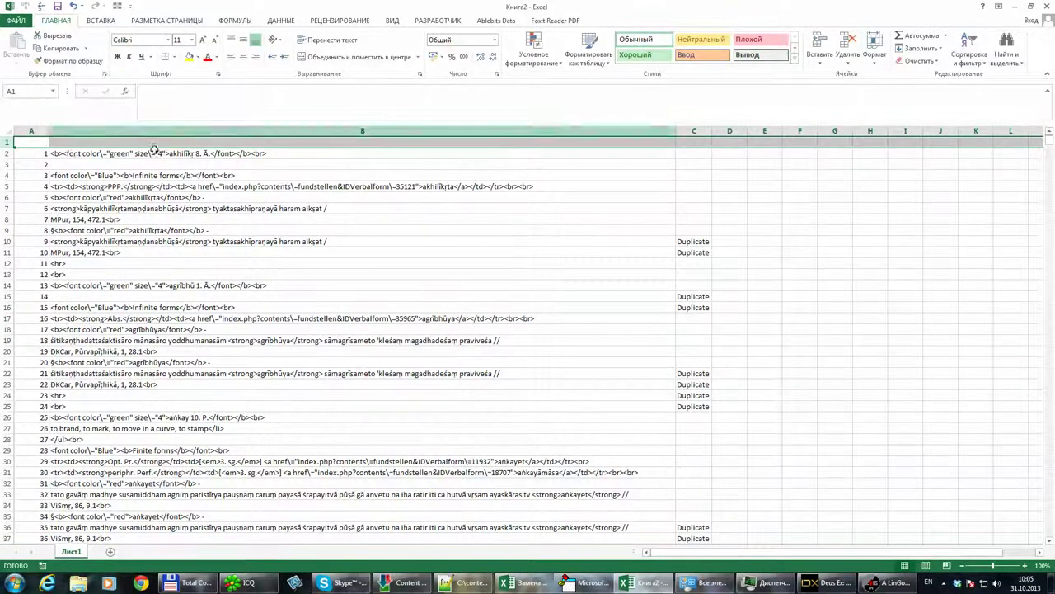
click(32, 138)
text(111)
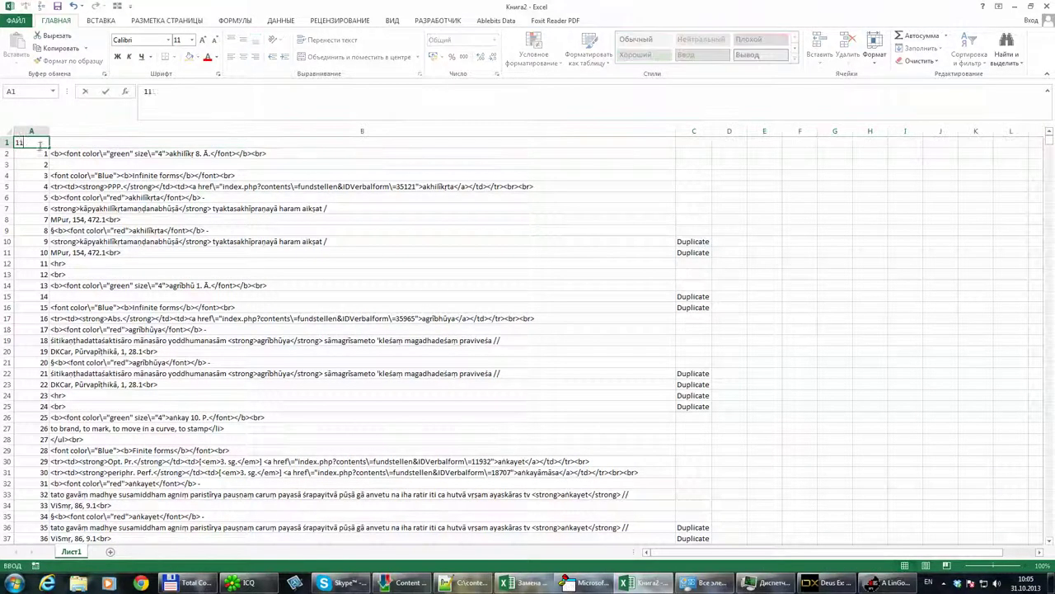
key(Tab)
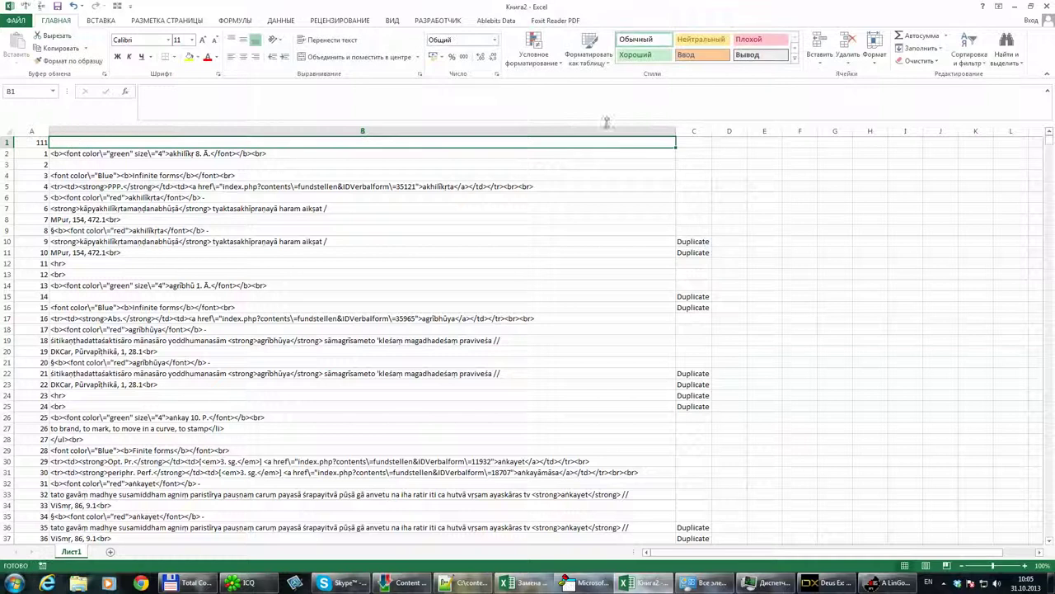
click(572, 162)
click(570, 143)
click(523, 169)
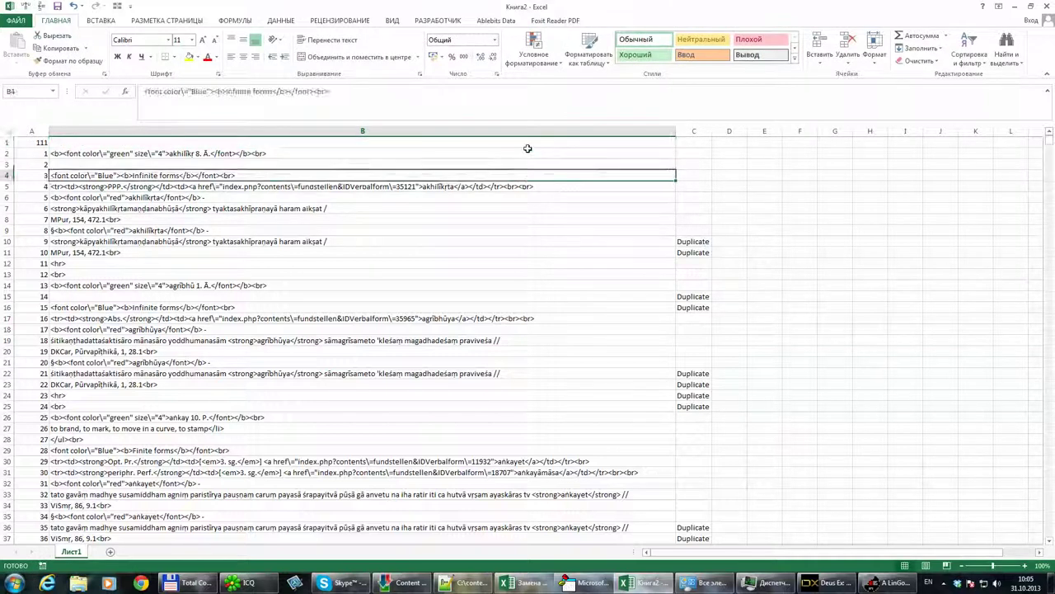
click(528, 145)
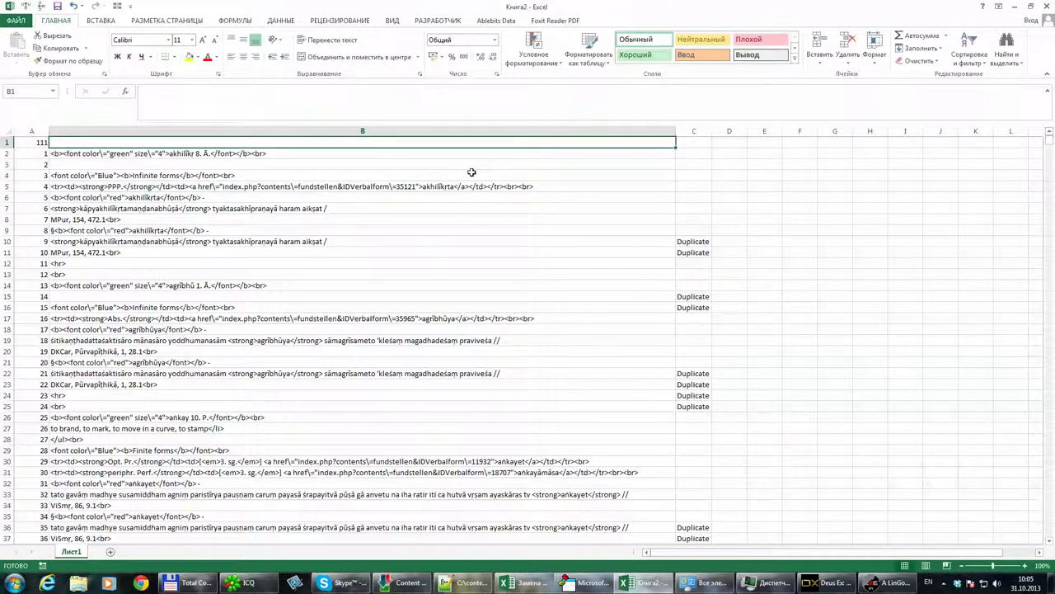
key(alt+Tab)
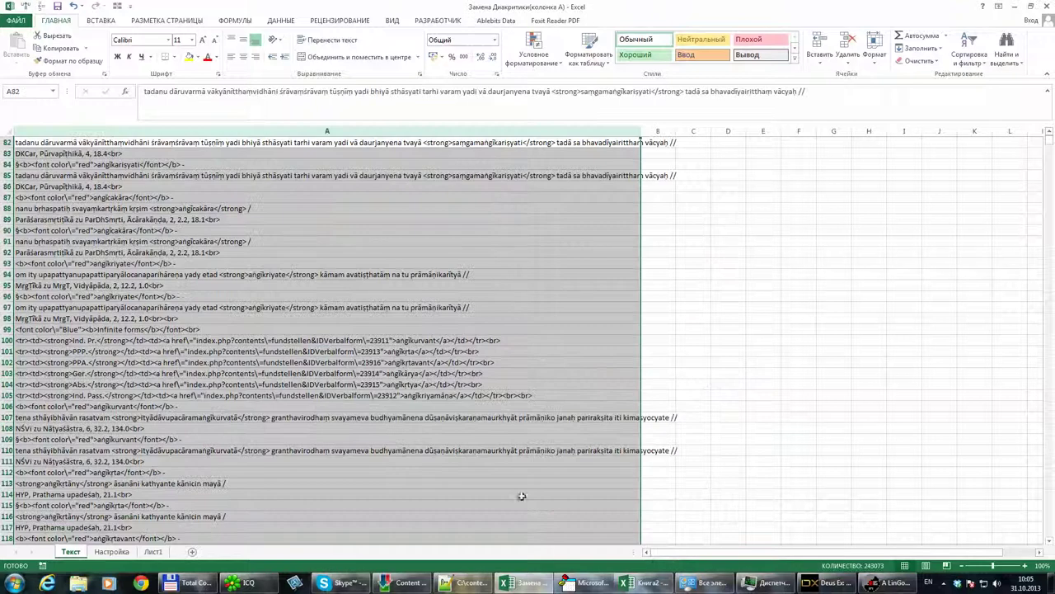
click(647, 583)
click(275, 241)
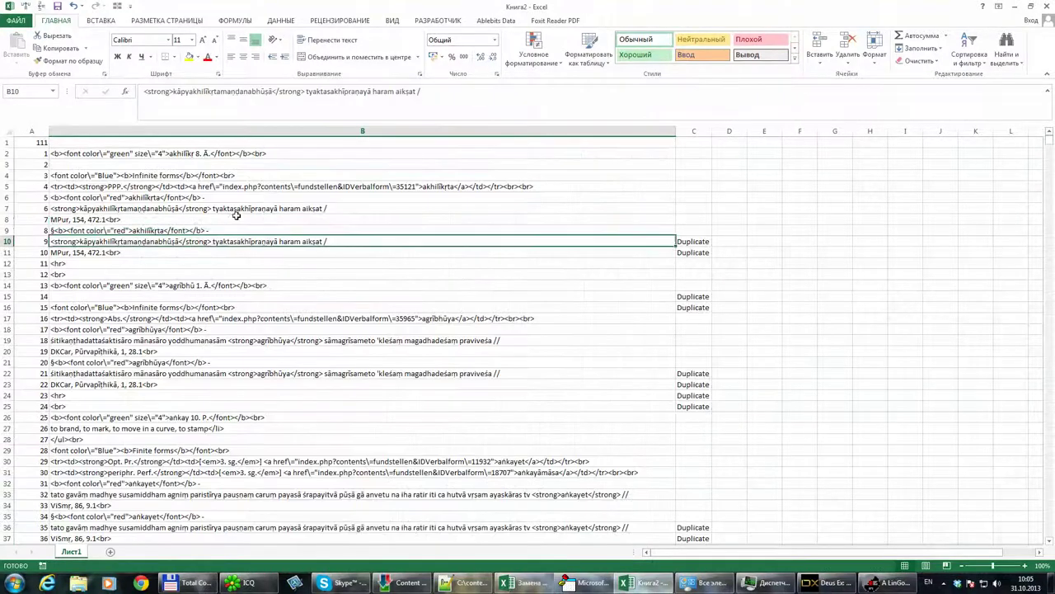
- Fill the value 111 from A1 across to D1 and turn on filtering for this header row
click(45, 141)
drag(48, 147, 749, 148)
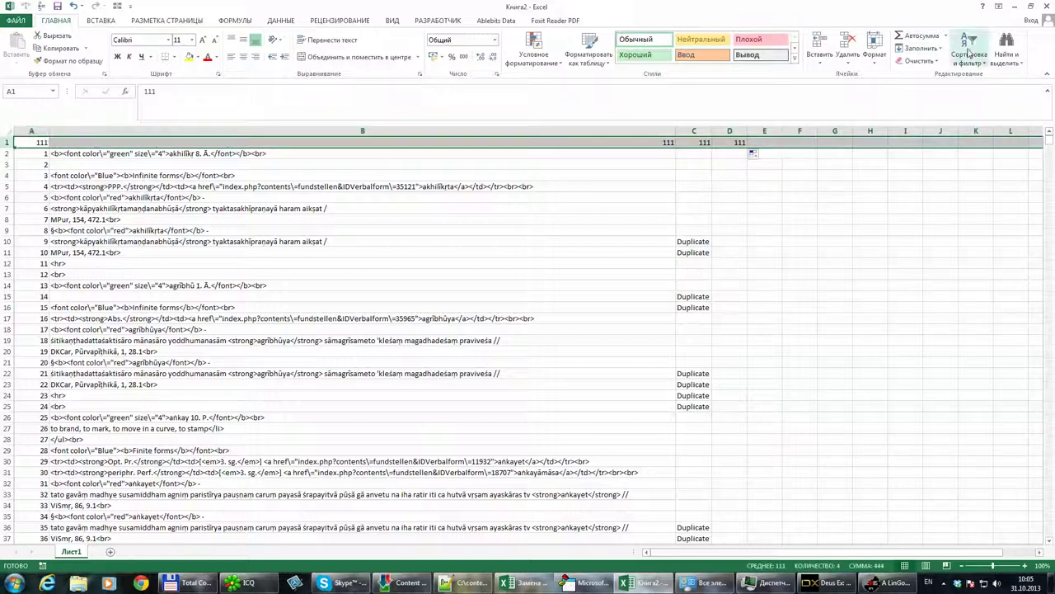
click(970, 54)
click(961, 116)
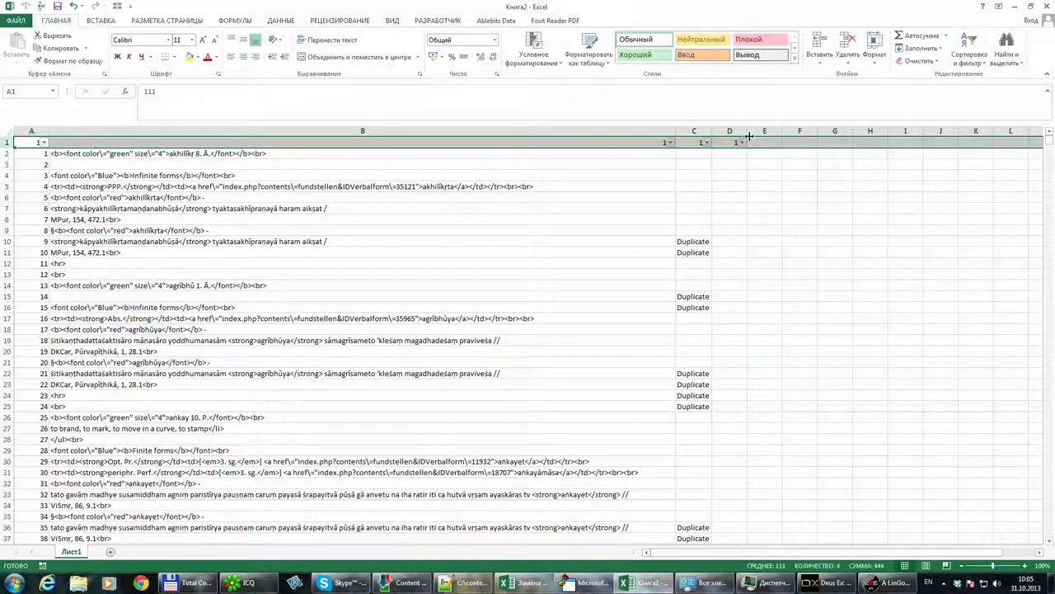
- Sort the rows by column C so the lines marked Duplicate come first, and look through the grouped duplicates
click(705, 143)
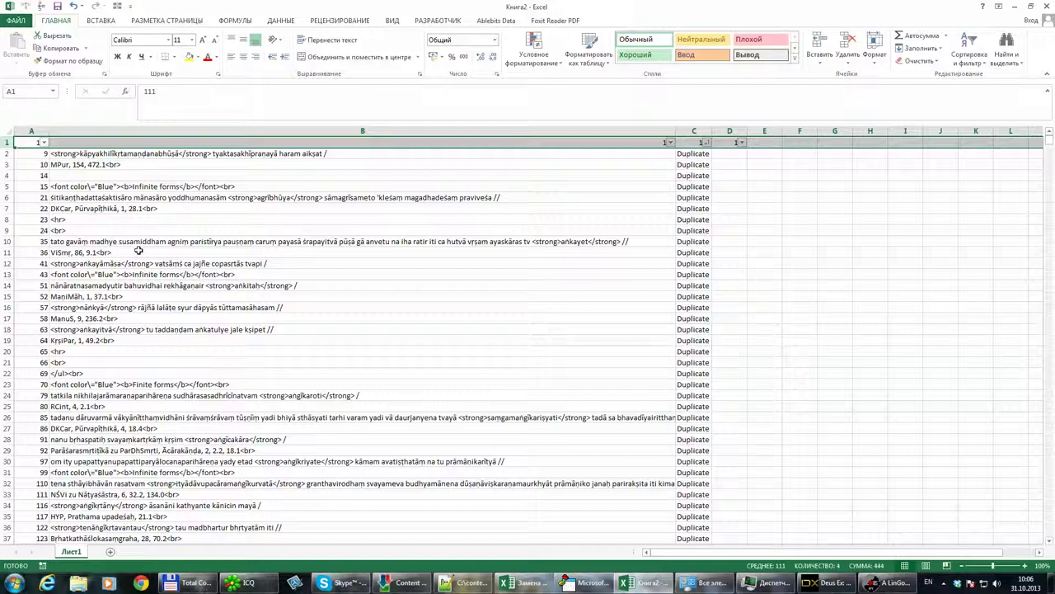
scroll(139, 250, down, 4)
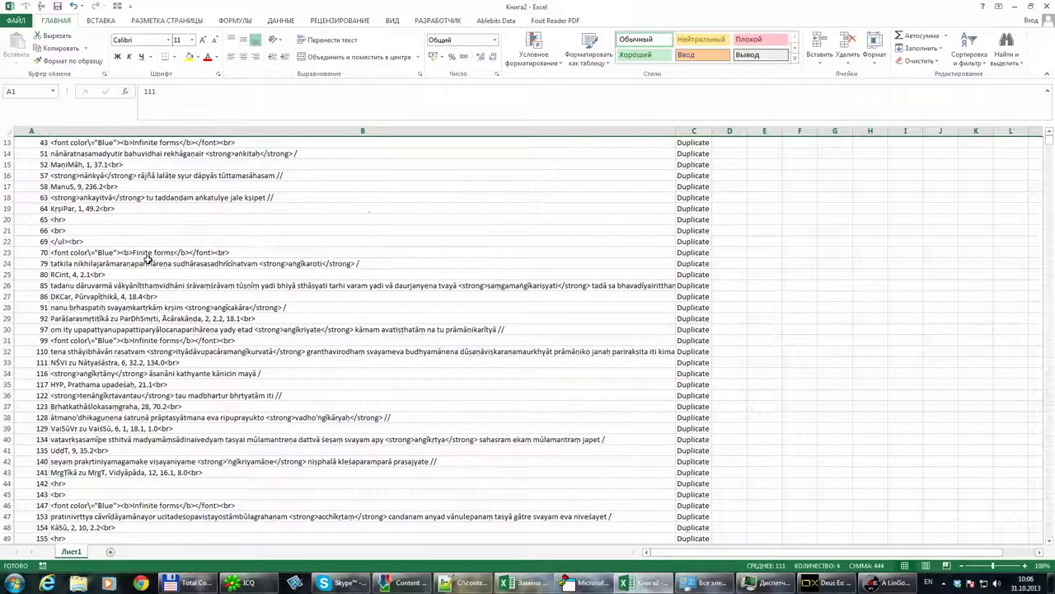
scroll(146, 259, down, 14)
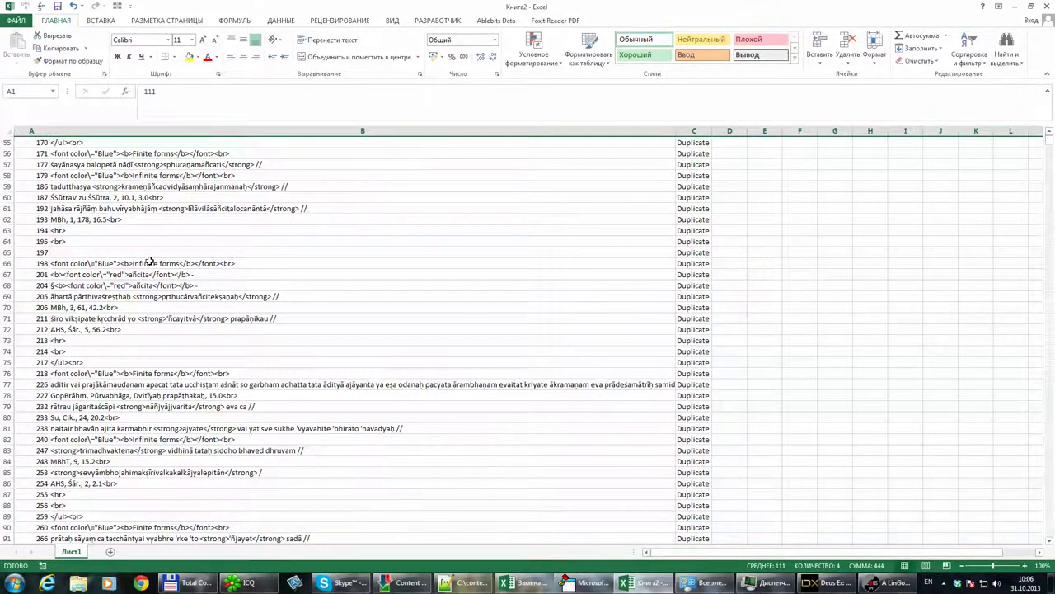
scroll(149, 260, down, 19)
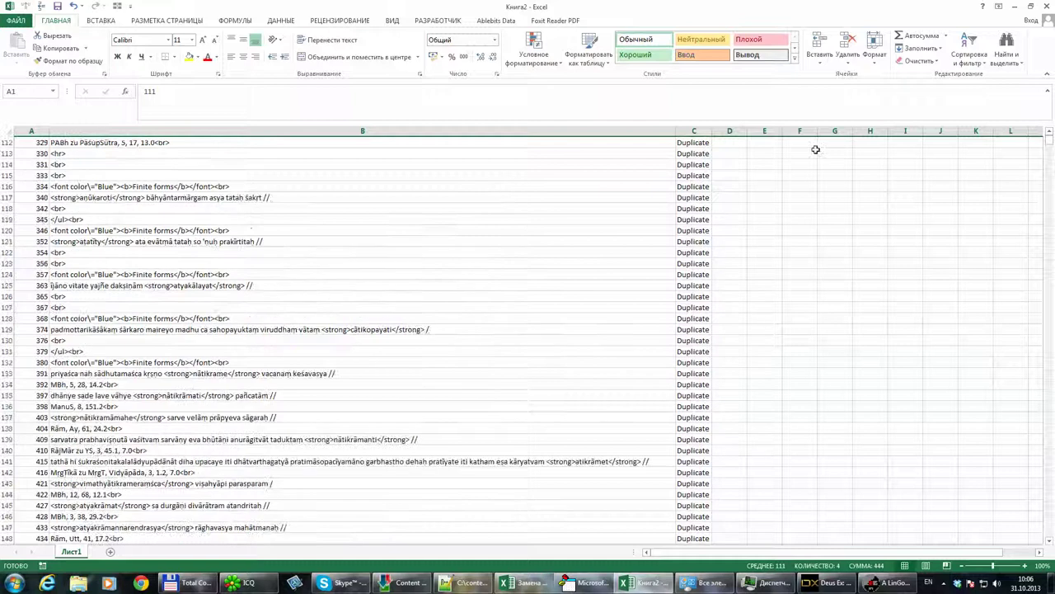
drag(1050, 147, 1047, 167)
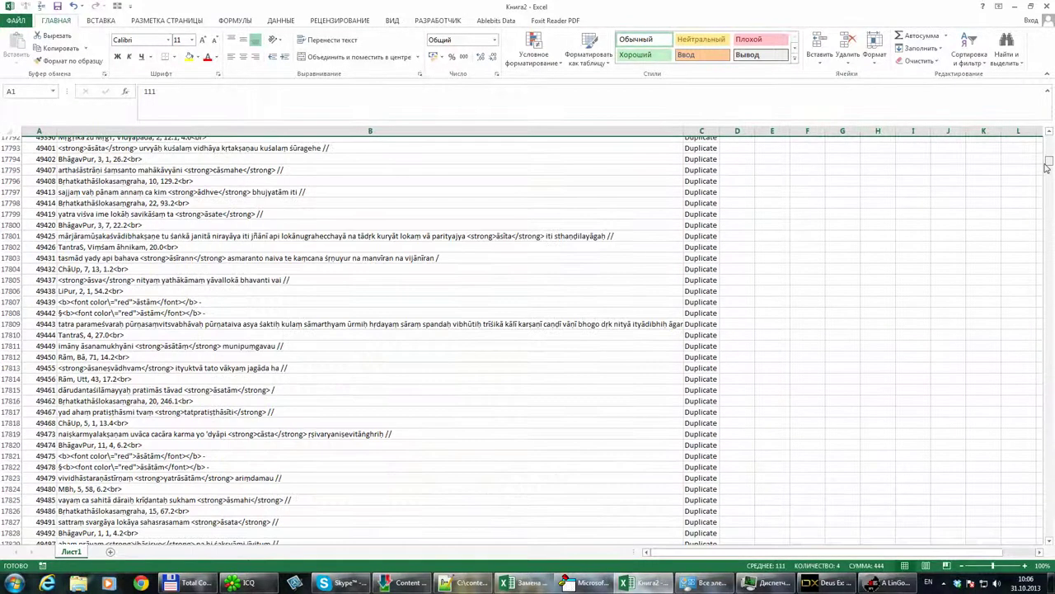
key(ctrl+Home)
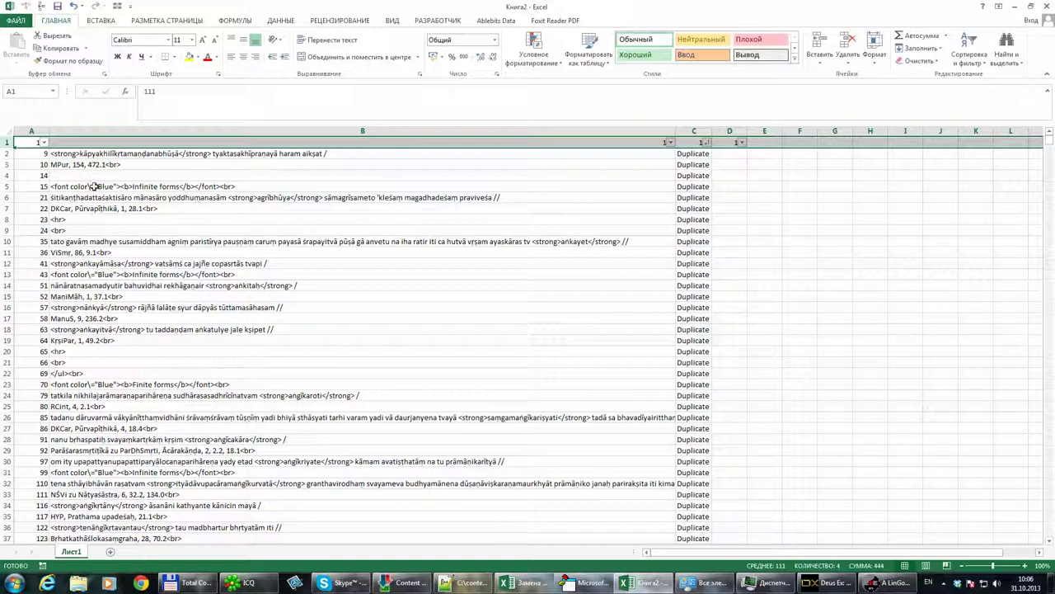
click(324, 307)
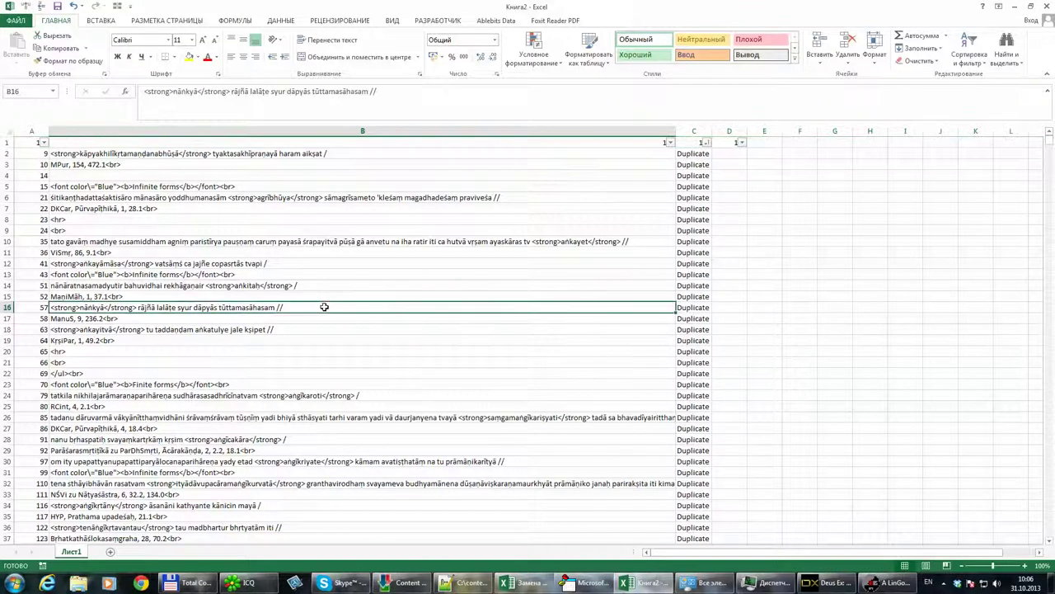
click(325, 286)
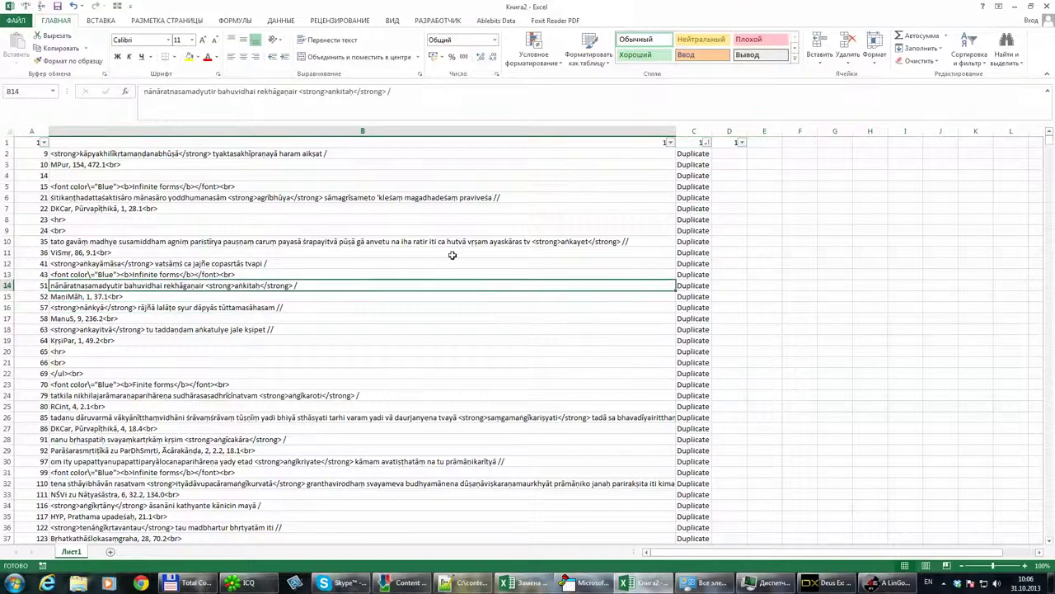
- Enter the formula =ПРАВСИМВ(B2;1) in cell D2 to extract the last character of the text in B2
click(725, 154)
click(329, 99)
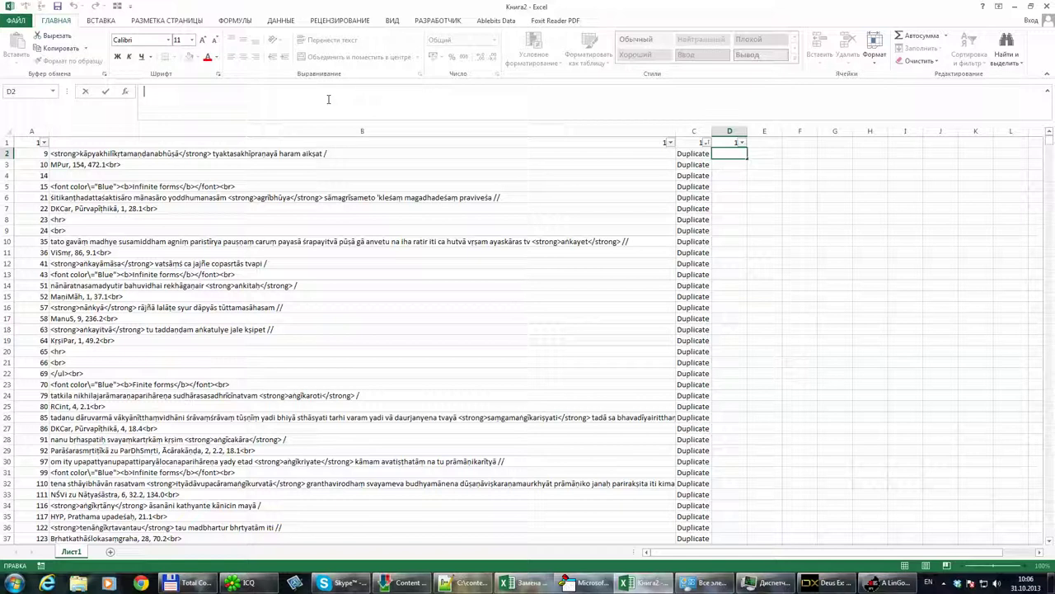
text(=)
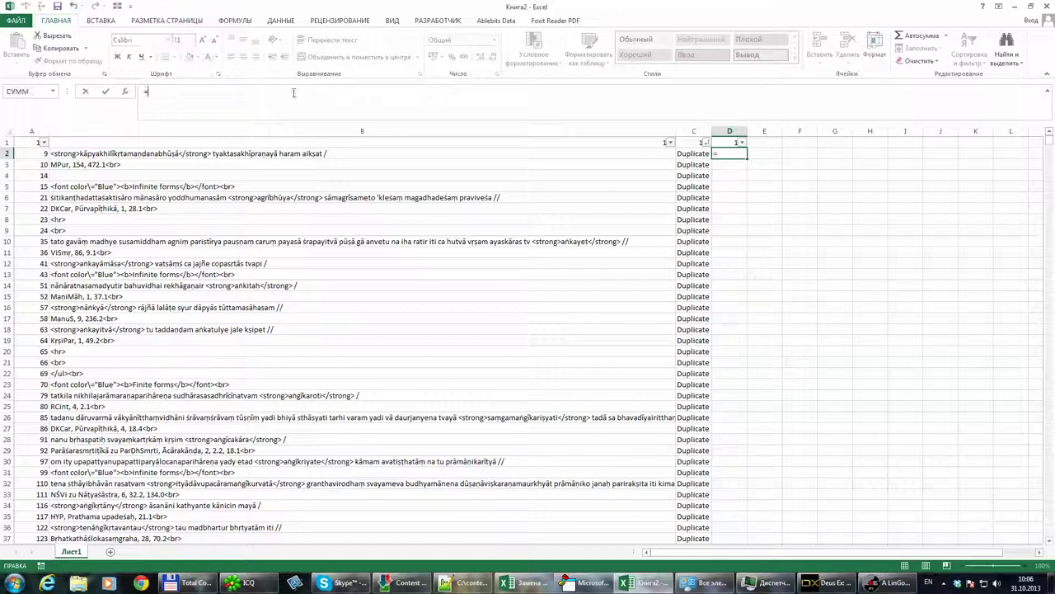
key(alt+shift)
text(ПРА)
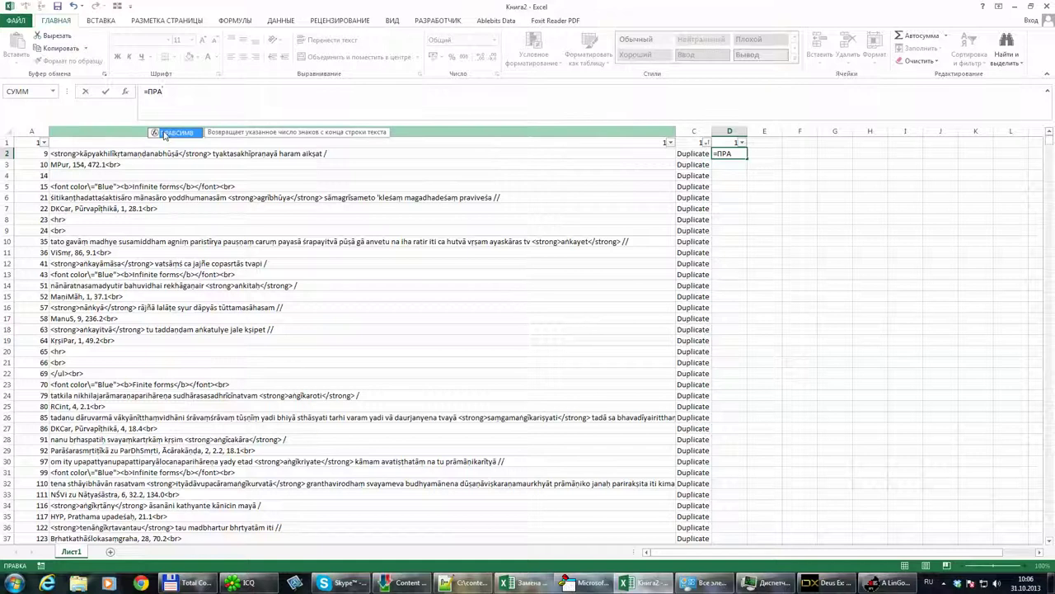
double_click(164, 133)
click(372, 155)
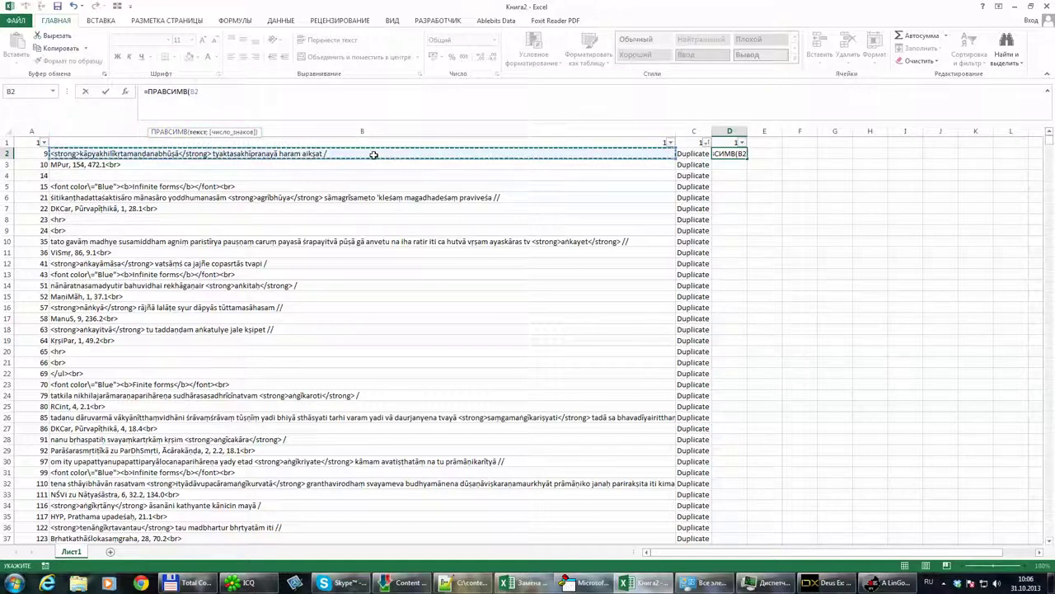
text(;1)
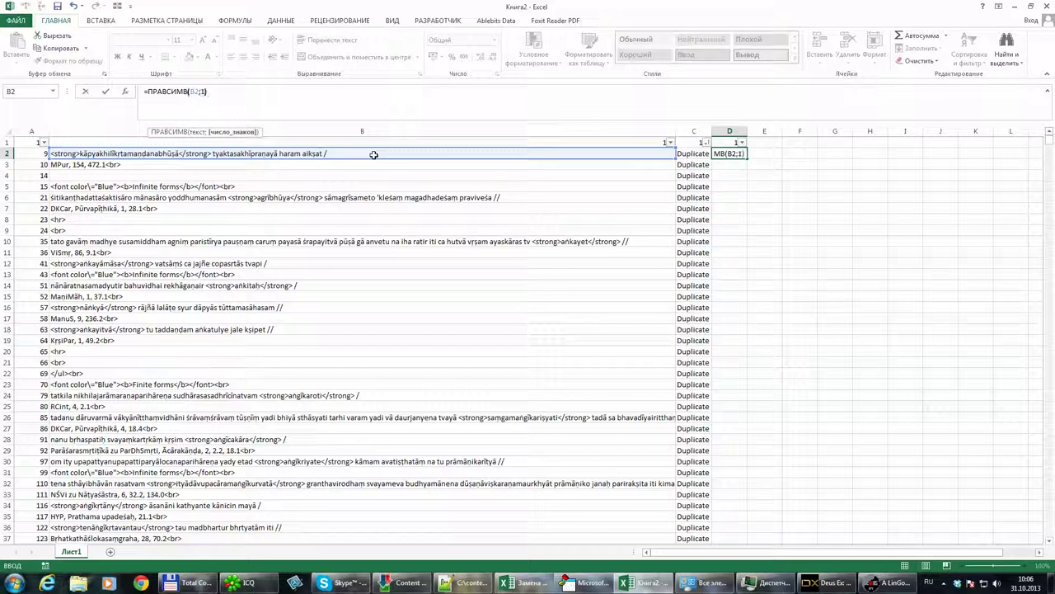
key(Return)
click(728, 154)
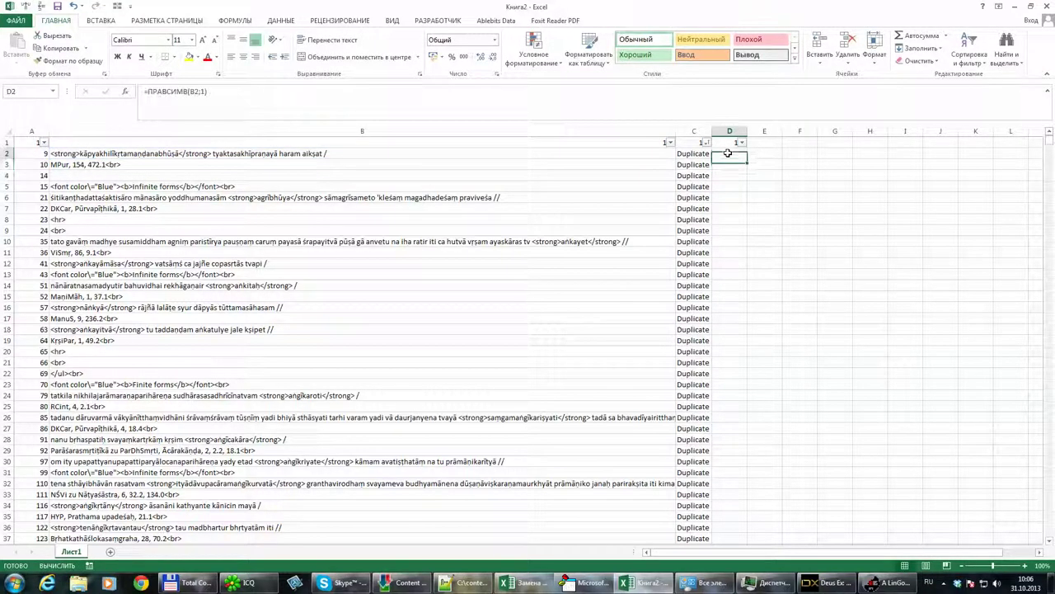
- Check how the text in B2 ends and change D2's formula to =СЖПРОБЕЛЫ(ПРАВСИМВ(B2;1))
click(348, 153)
click(521, 102)
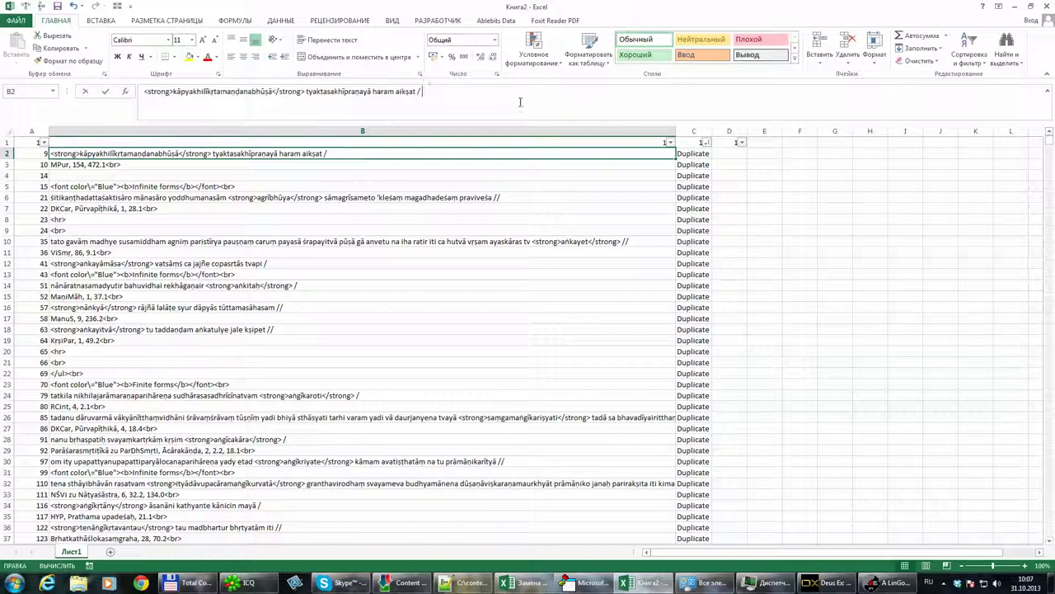
click(731, 153)
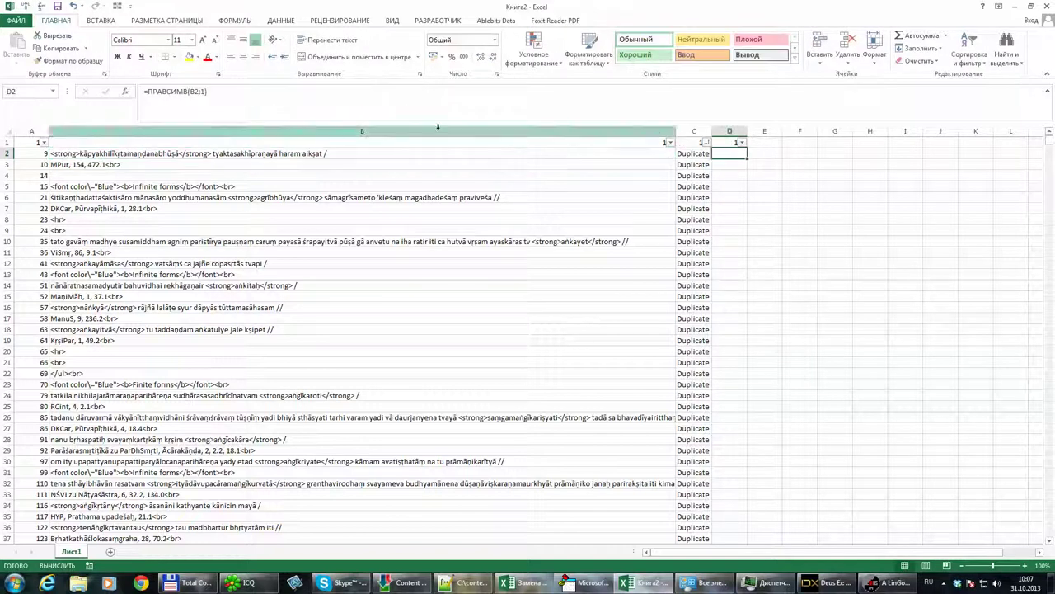
click(151, 92)
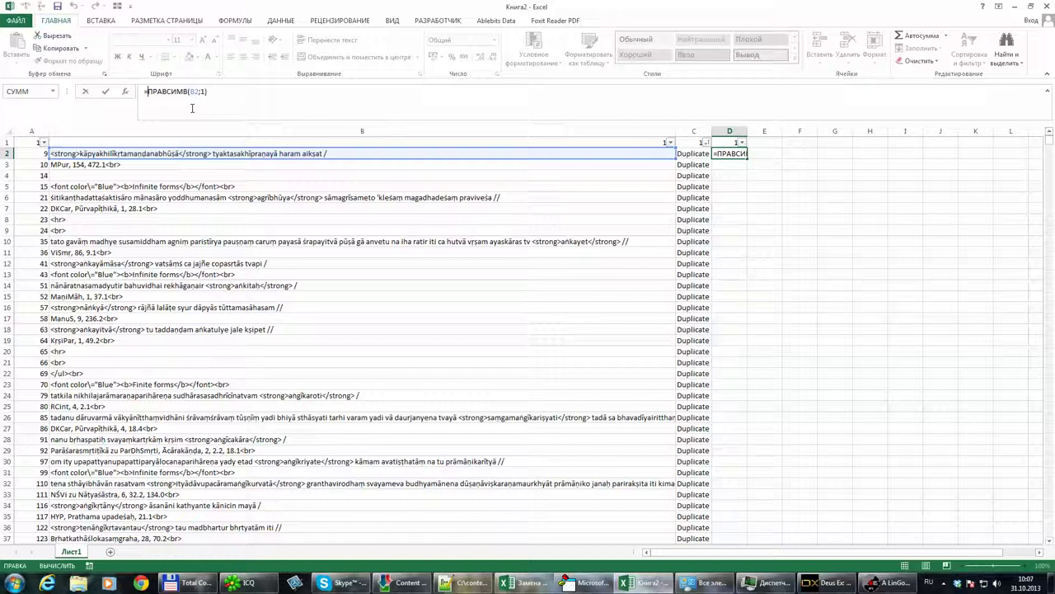
text(СЖ)
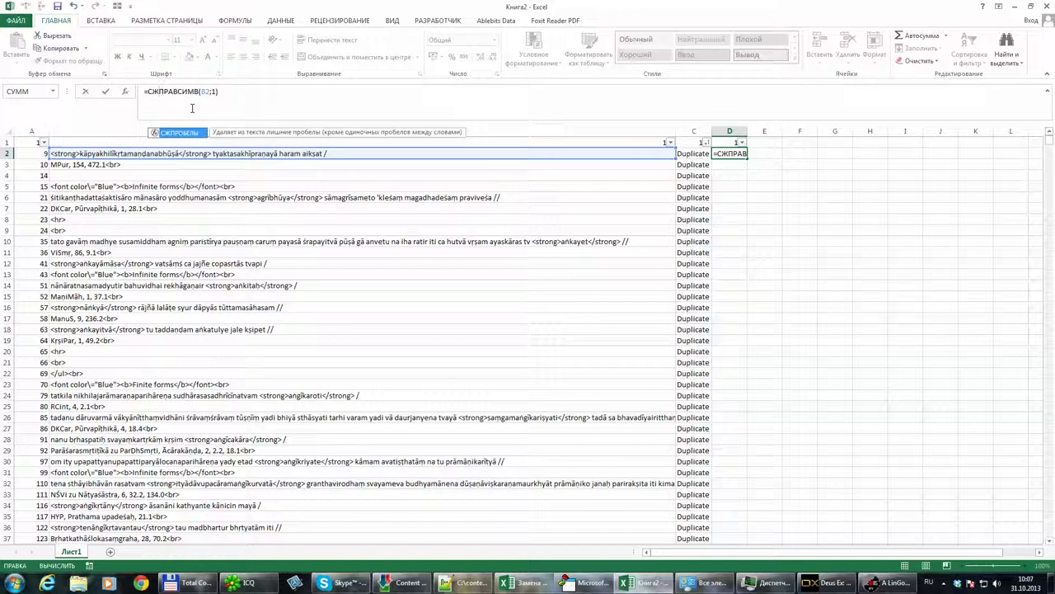
double_click(191, 132)
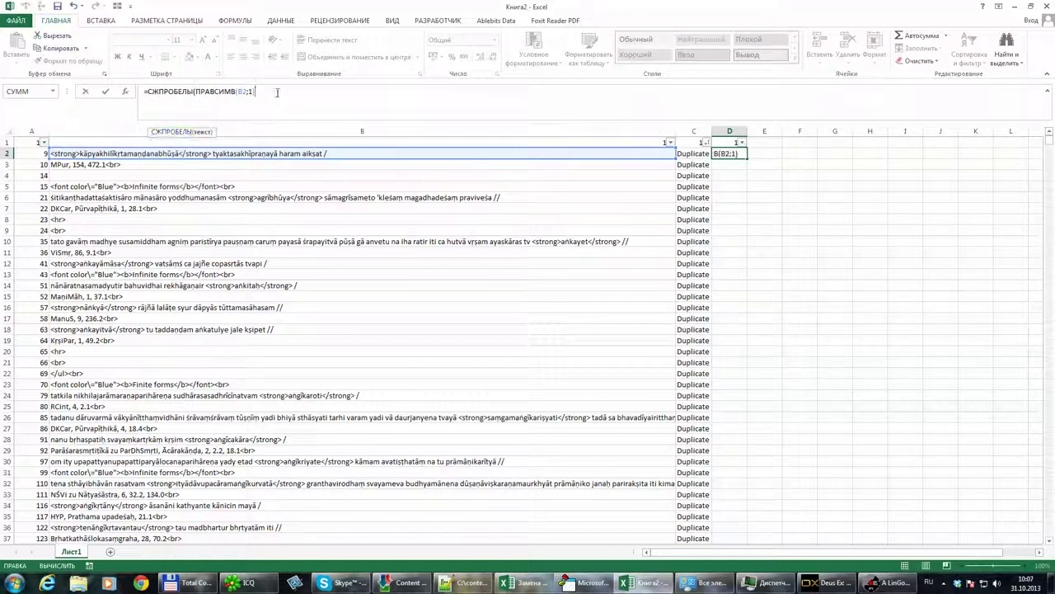
key(Return)
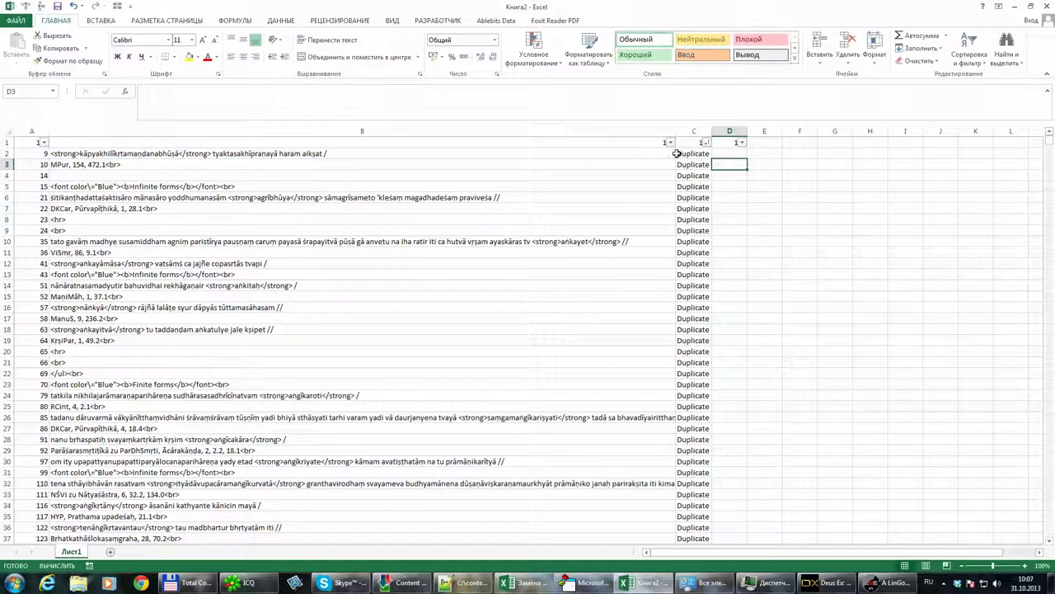
click(731, 153)
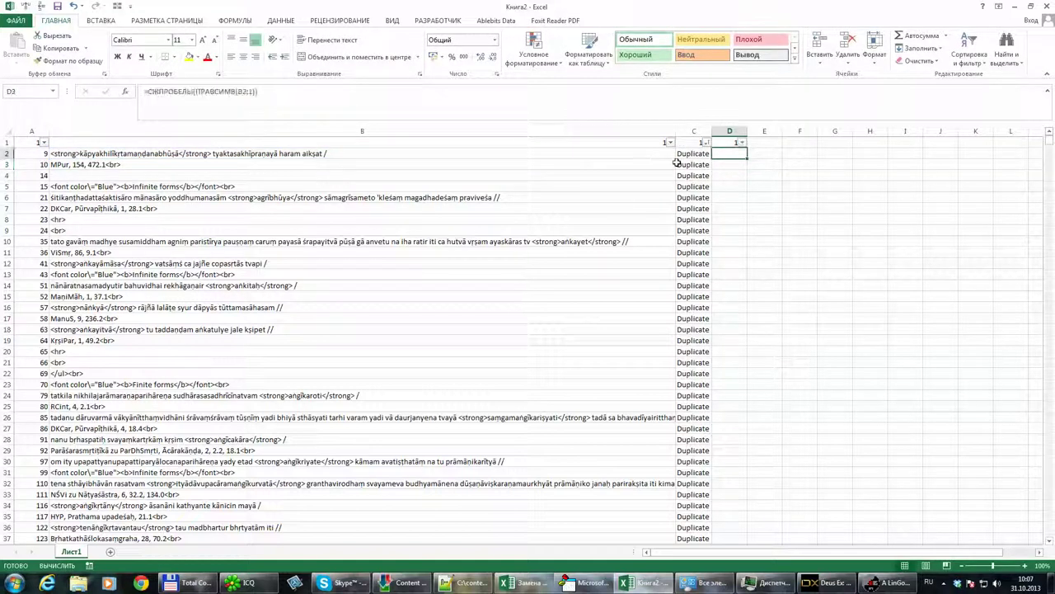
- Move the СЖПРОБЕЛЫ function inside ПРАВСИМВ so that D2 contains =ПРАВСИМВ(СЖПРОБЕЛЫ(B2);1)
click(196, 91)
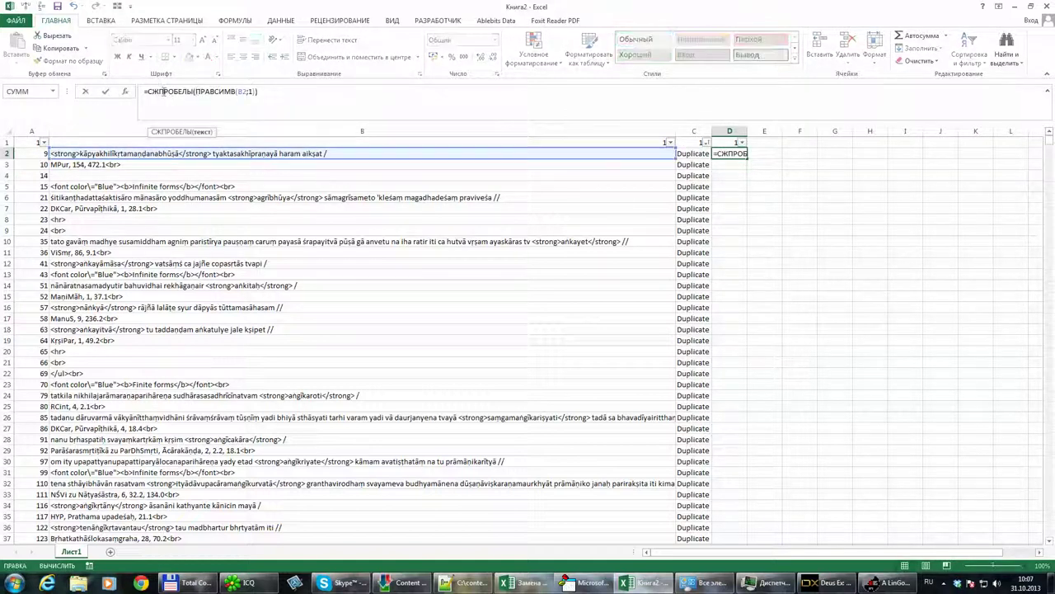
drag(146, 91, 203, 91)
key(ctrl+c)
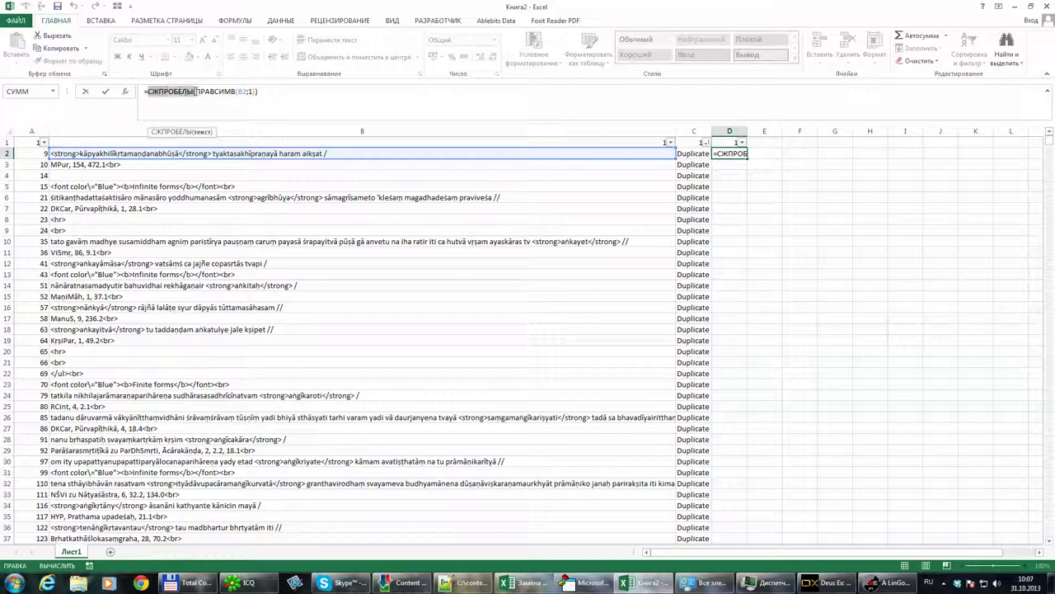
key(Delete)
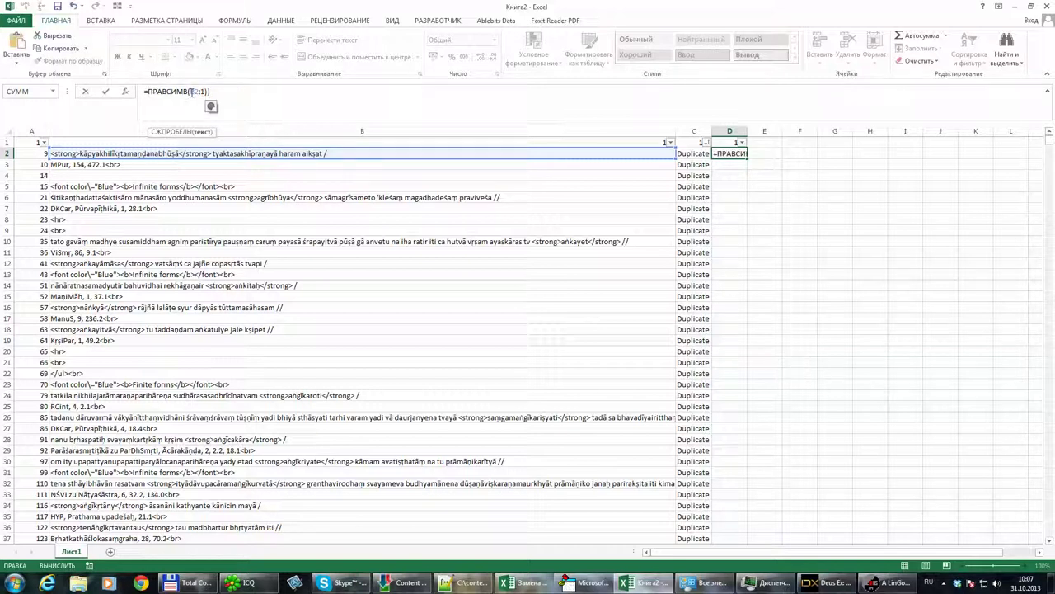
key(ctrl+v)
click(247, 94)
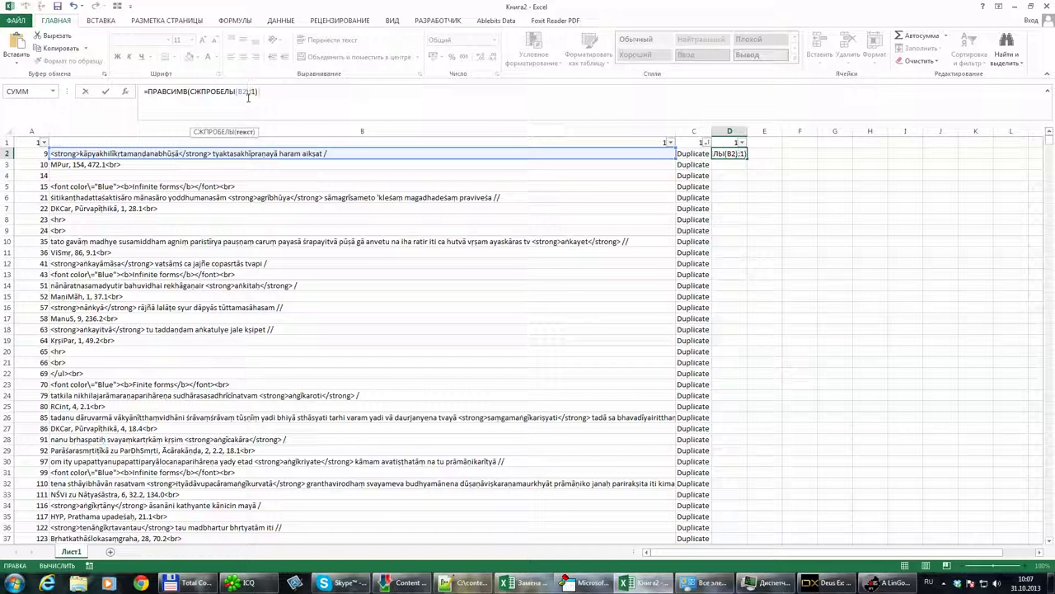
text())
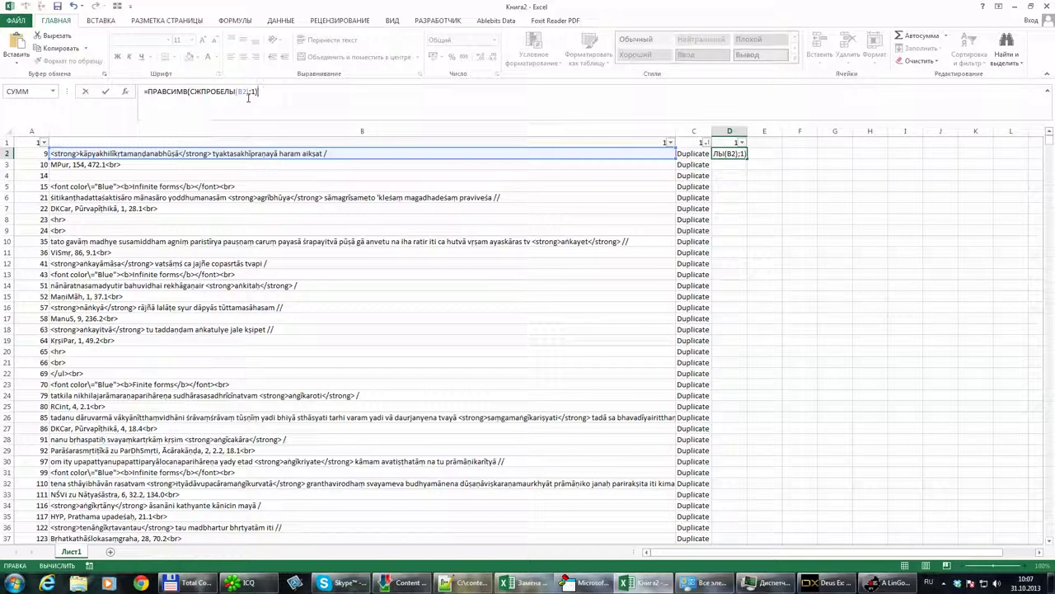
key(Return)
click(732, 154)
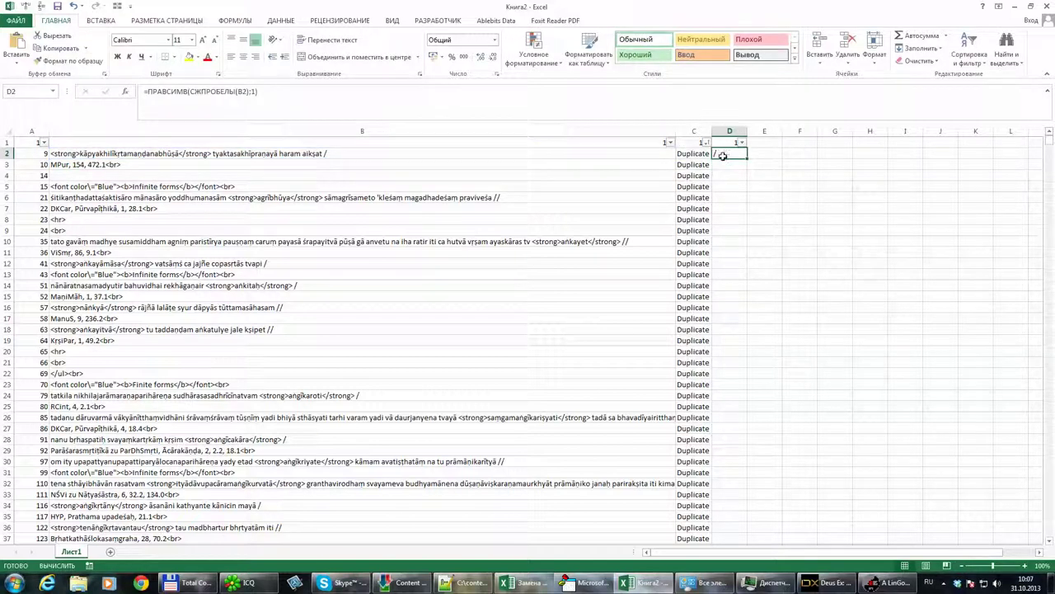
- Copy the D2 formula into all column D cells of the rows marked Duplicate, through row 88123
key(ctrl+c)
key(Left)
key(ctrl+Down)
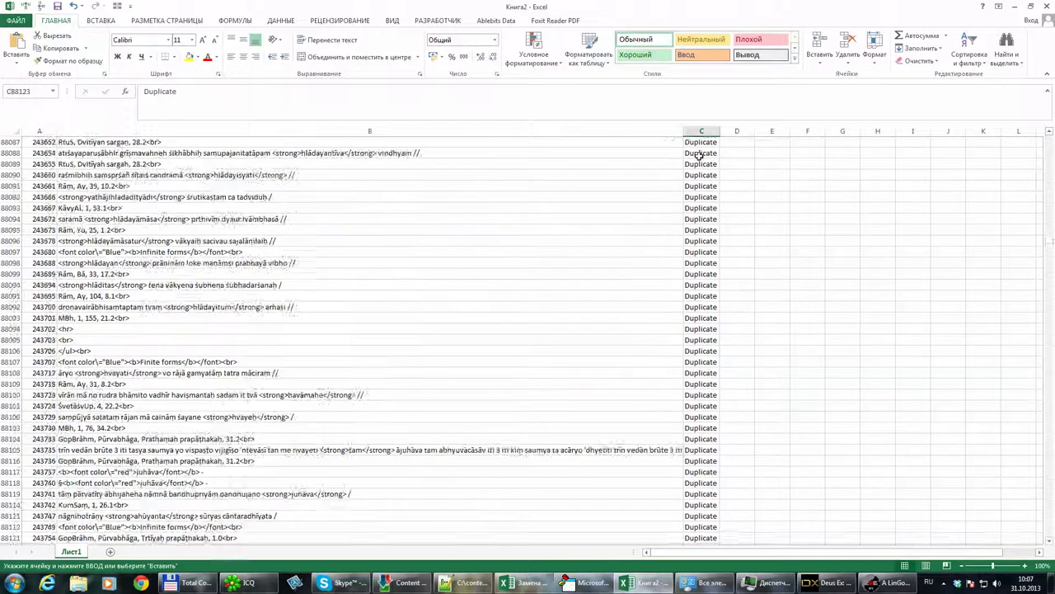
key(Right)
key(ctrl+shift+Up)
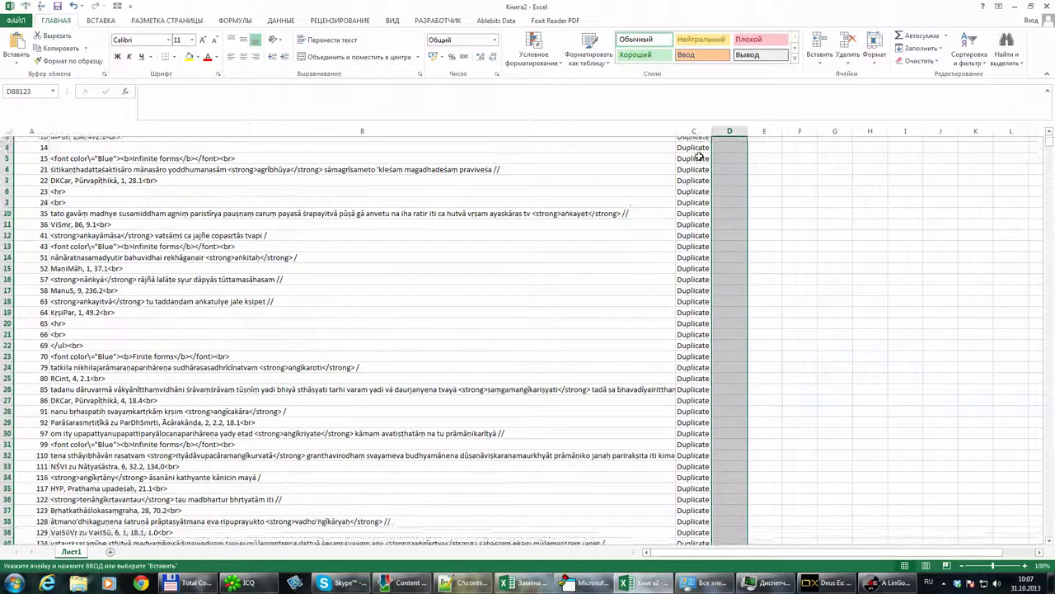
key(ctrl+v)
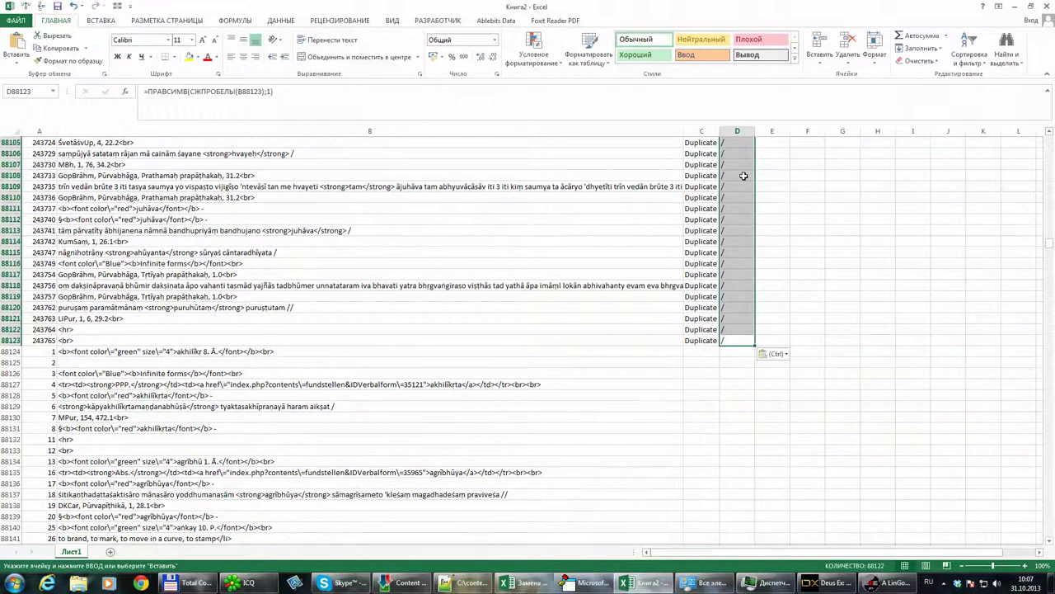
key(Escape)
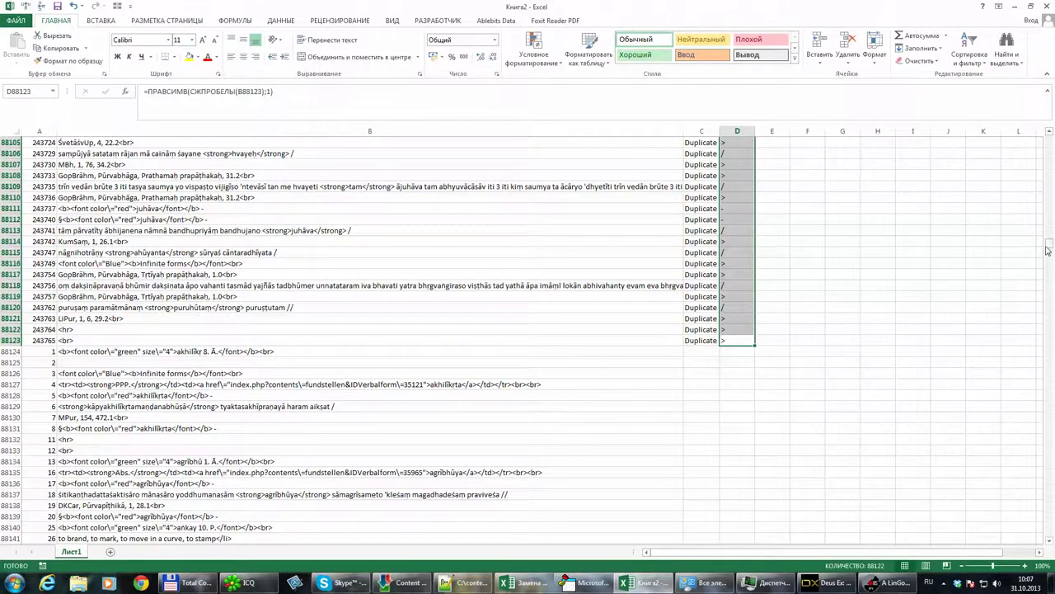
- Paste the D2 formula once more down column D to the last duplicate row and check several of the filled cells
drag(1048, 250, 1048, 136)
click(735, 156)
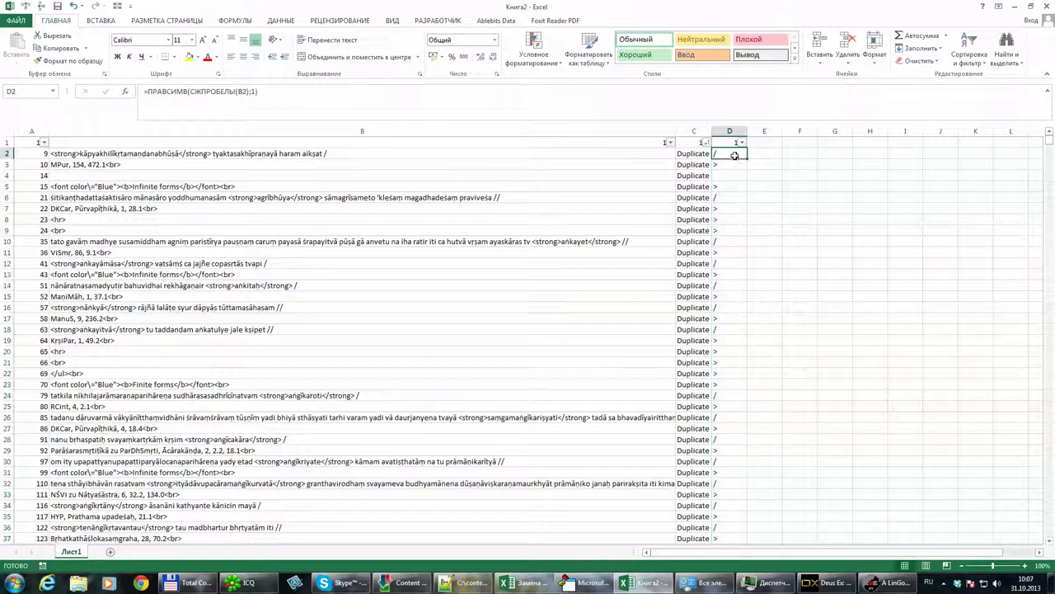
key(ctrl+c)
key(ctrl+shift+End)
key(ctrl+v)
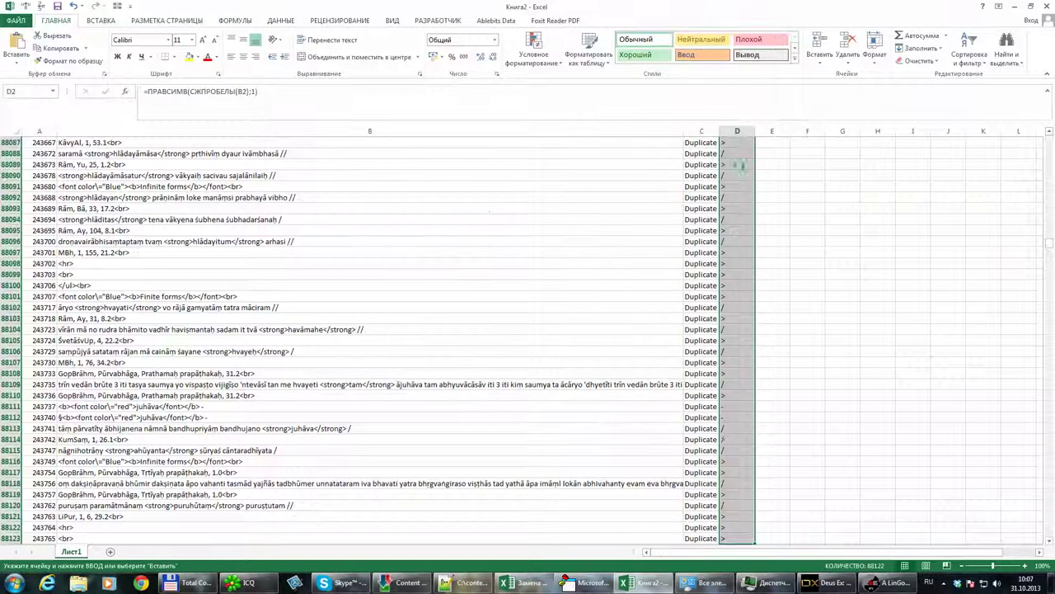
key(ctrl+BackSpace)
click(730, 285)
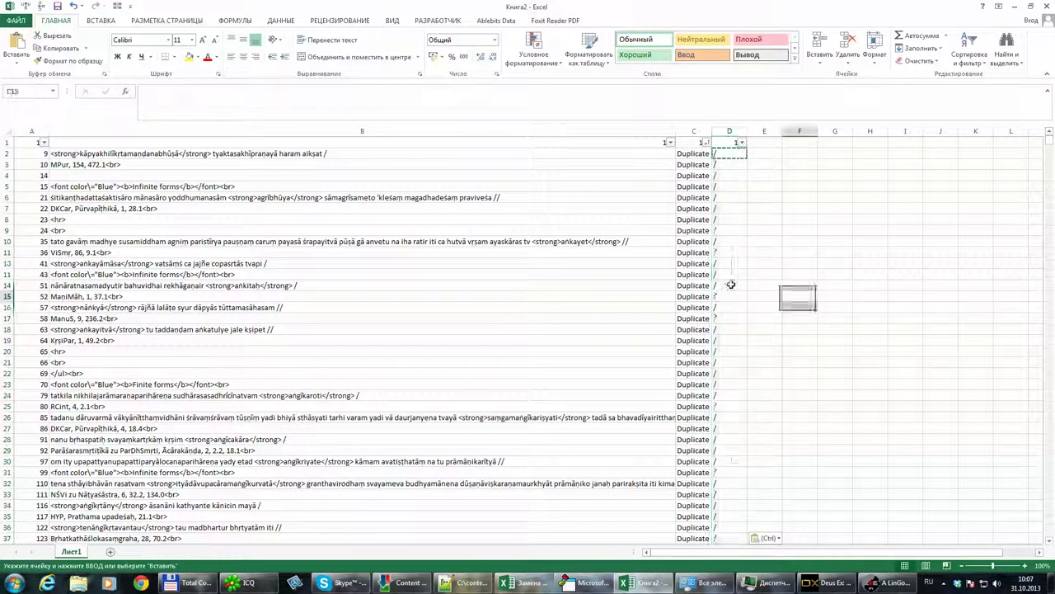
click(737, 219)
click(734, 187)
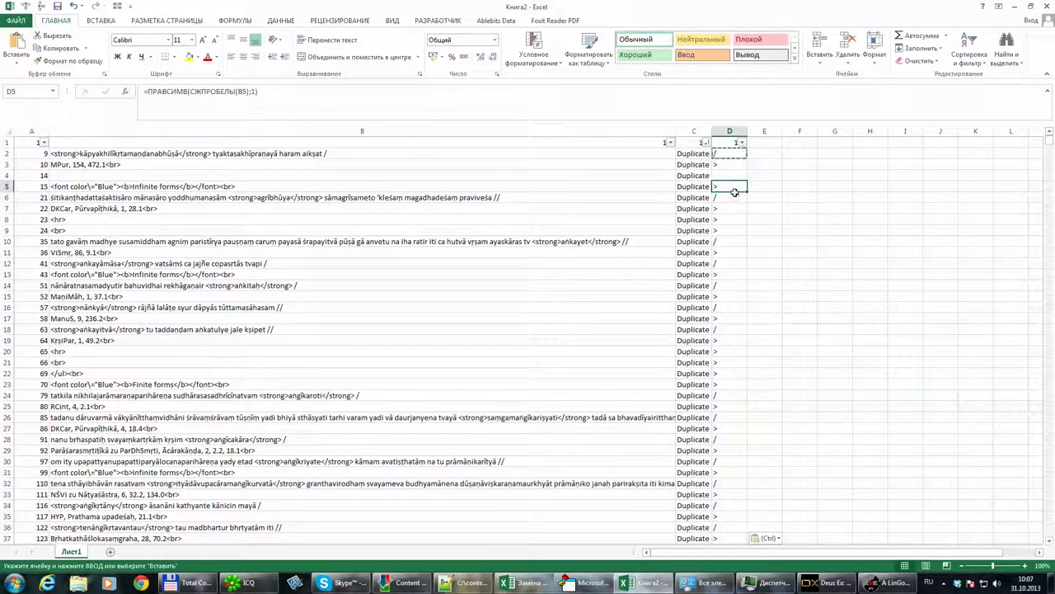
- End the pending copy and inspect the last-character formulas in D3, D8, D5 and D2
key(Escape)
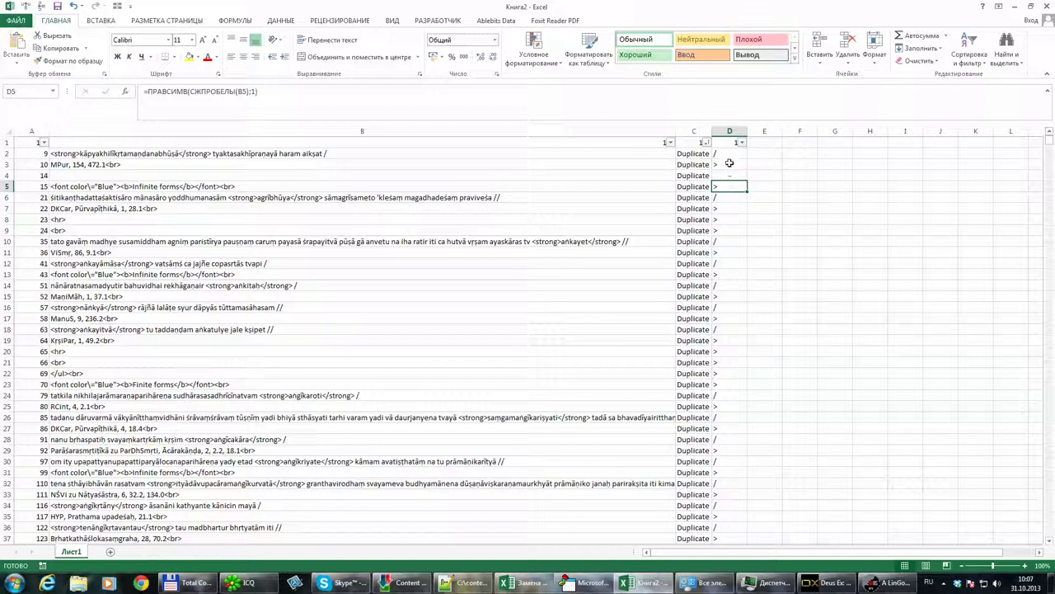
click(729, 164)
click(737, 216)
click(734, 188)
key(ctrl+v)
click(723, 156)
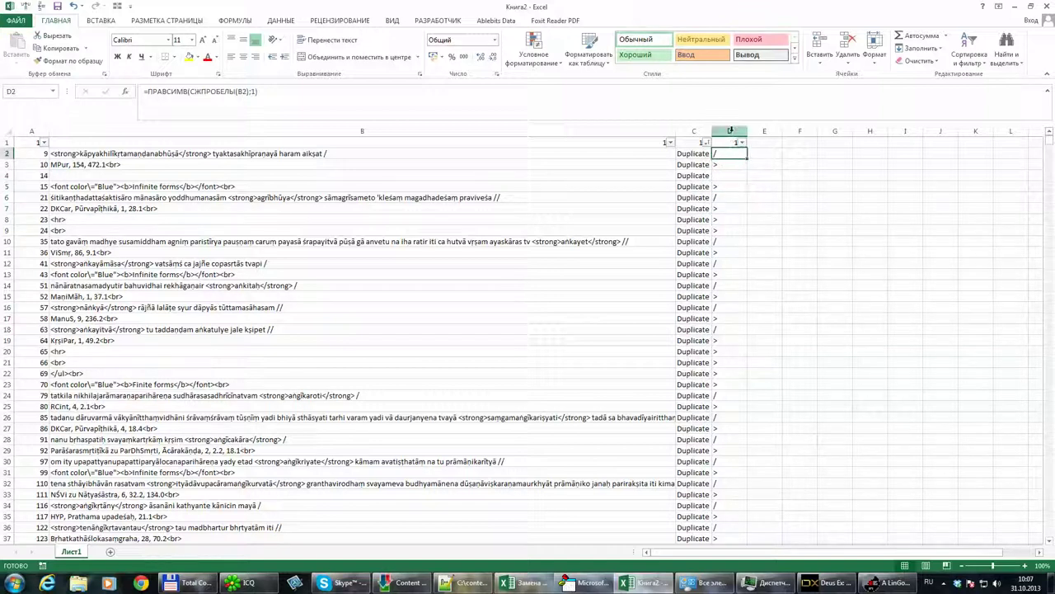
- Copy the whole column D and paste it back onto itself as values only
click(730, 133)
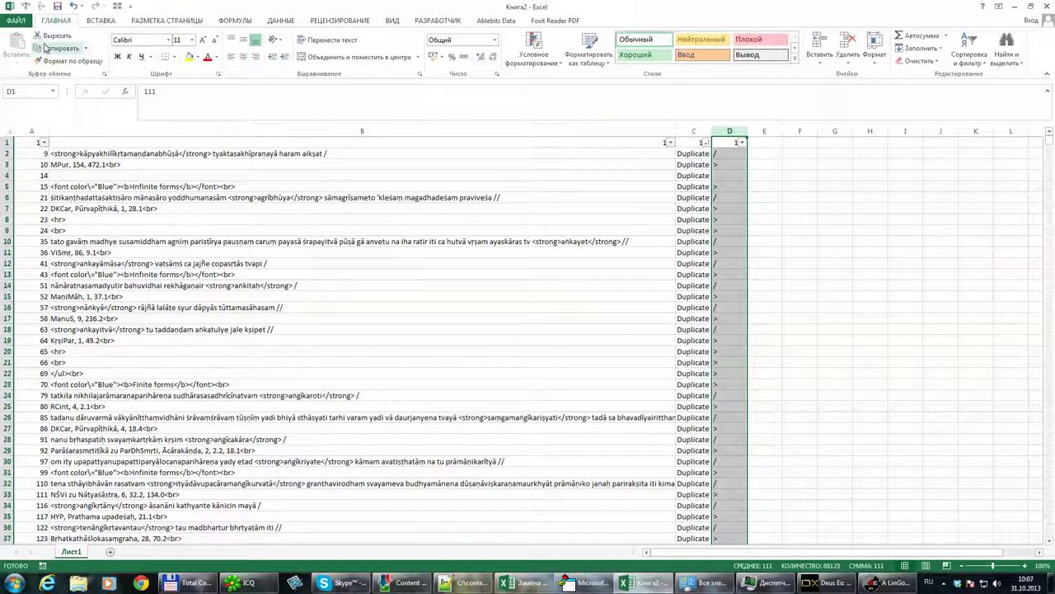
click(47, 48)
click(15, 58)
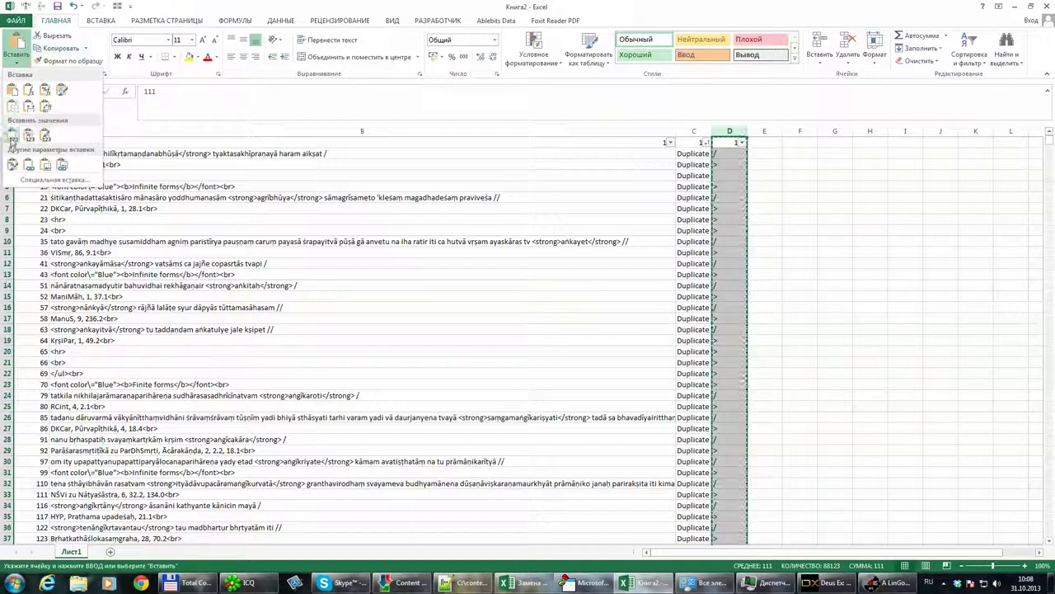
click(12, 140)
click(732, 165)
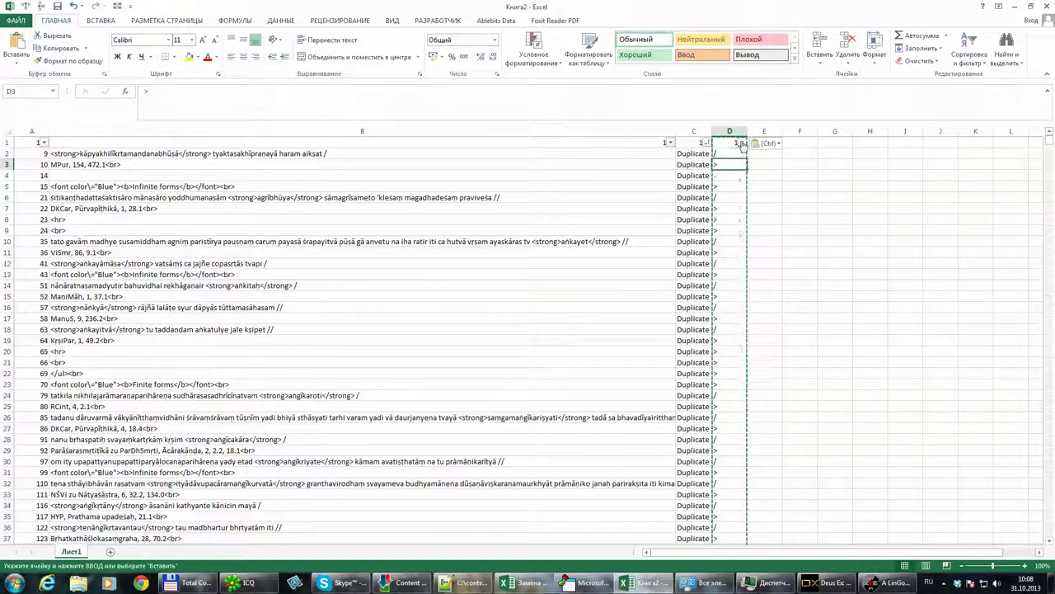
- Examine the distinct values in column D's filter list and the pasted content of D2
click(742, 143)
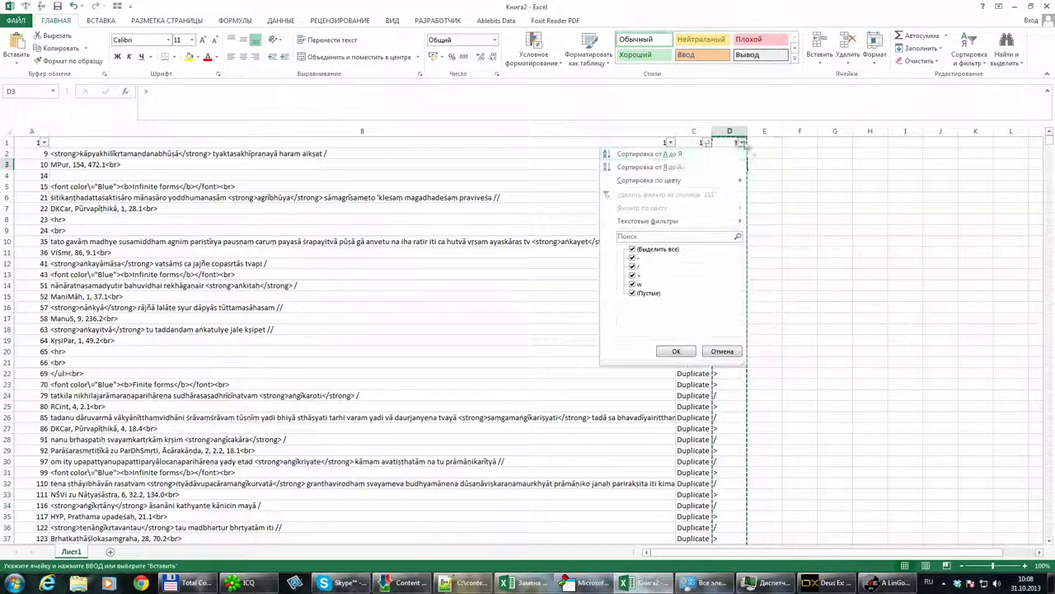
click(831, 180)
click(742, 143)
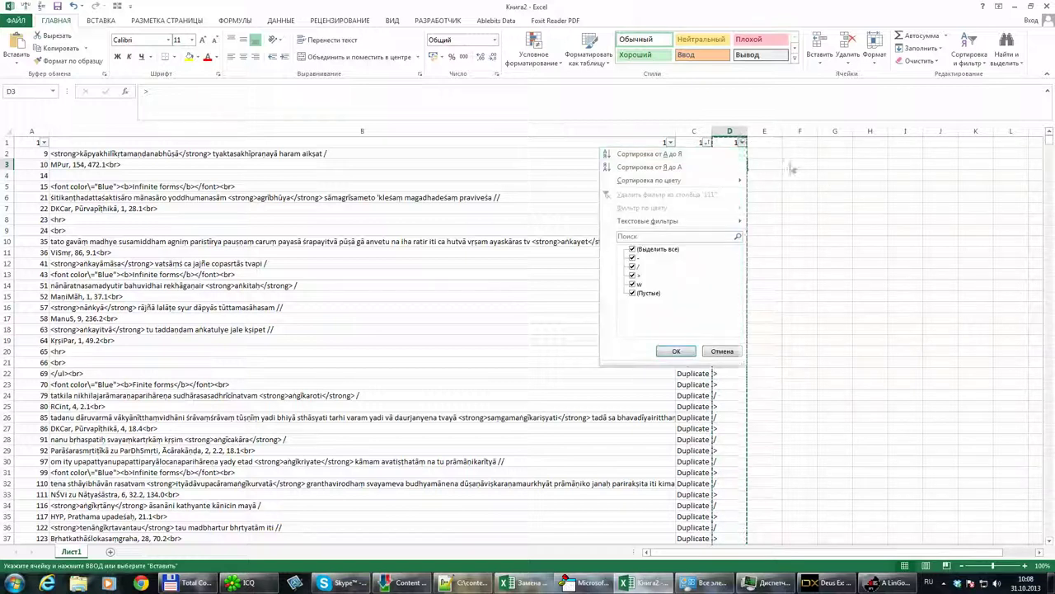
click(730, 154)
key(ctrl+v)
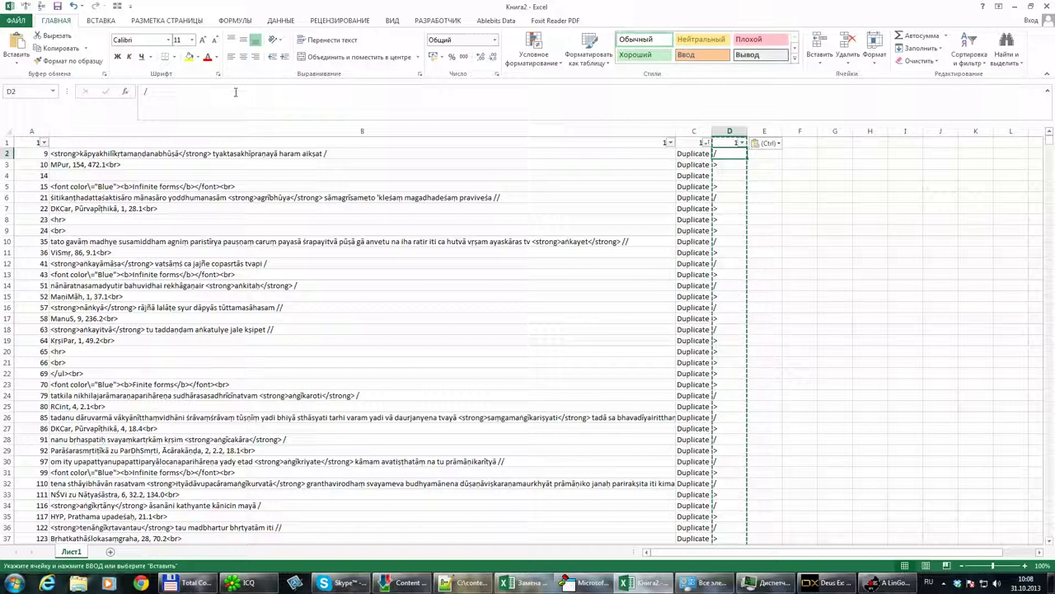
click(245, 93)
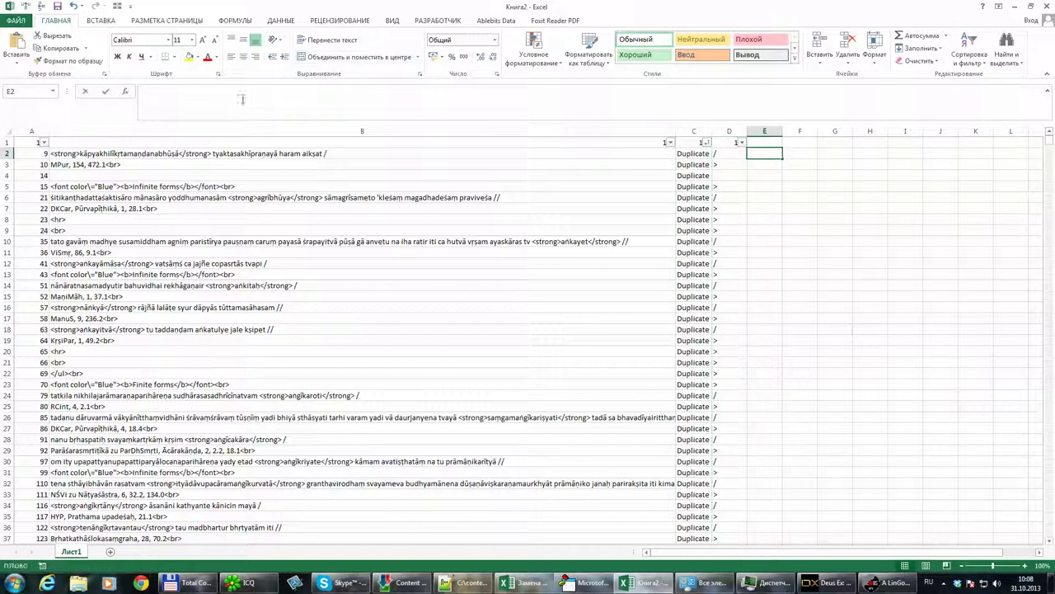
click(719, 157)
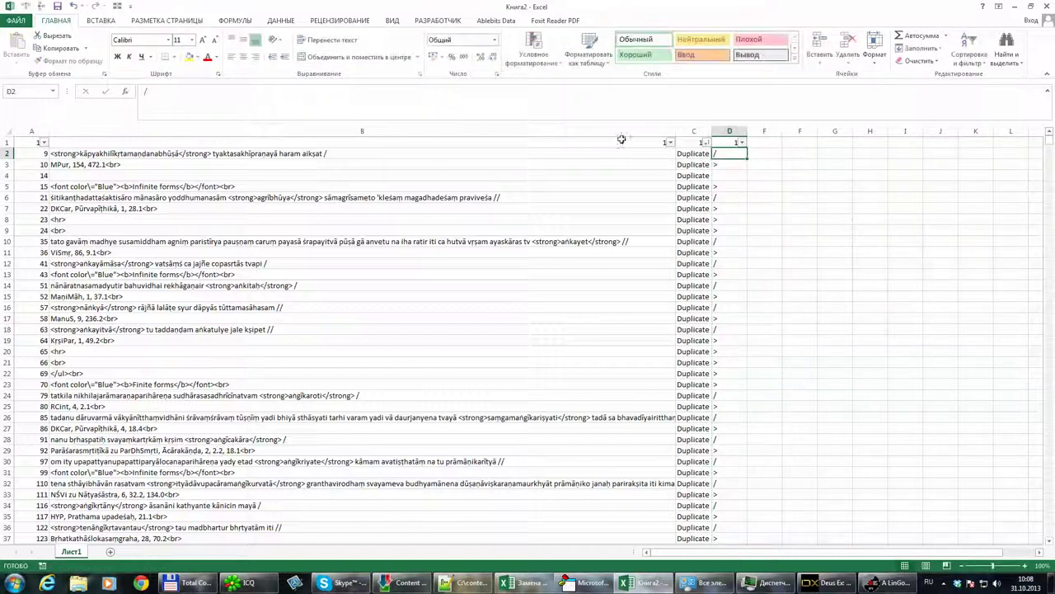
click(320, 100)
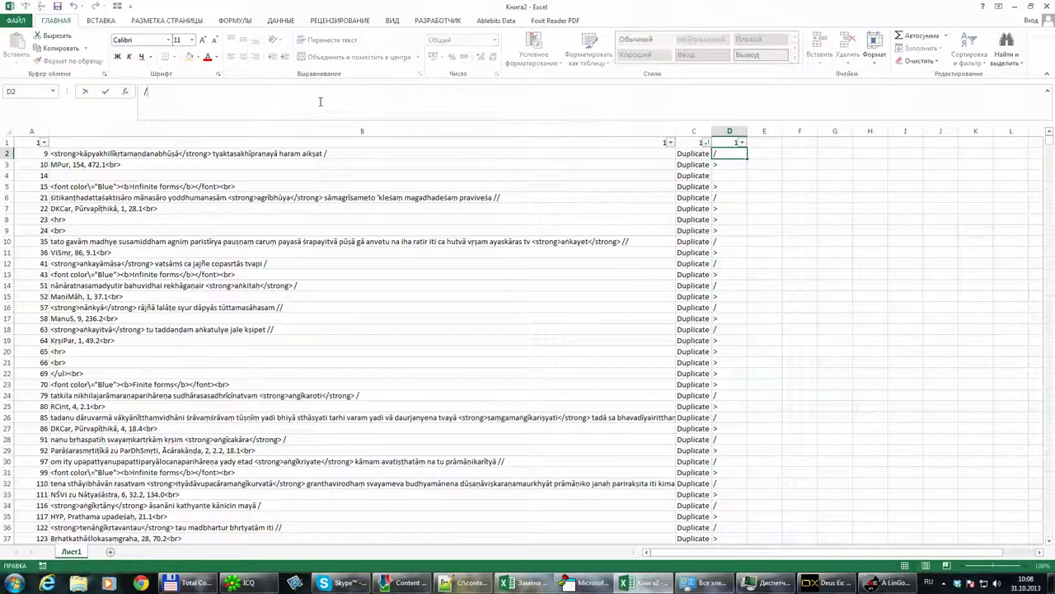
key(Escape)
- Undo the values-only paste in column D
key(ctrl+Up)
key(ctrl+shift+Down)
key(ctrl+c)
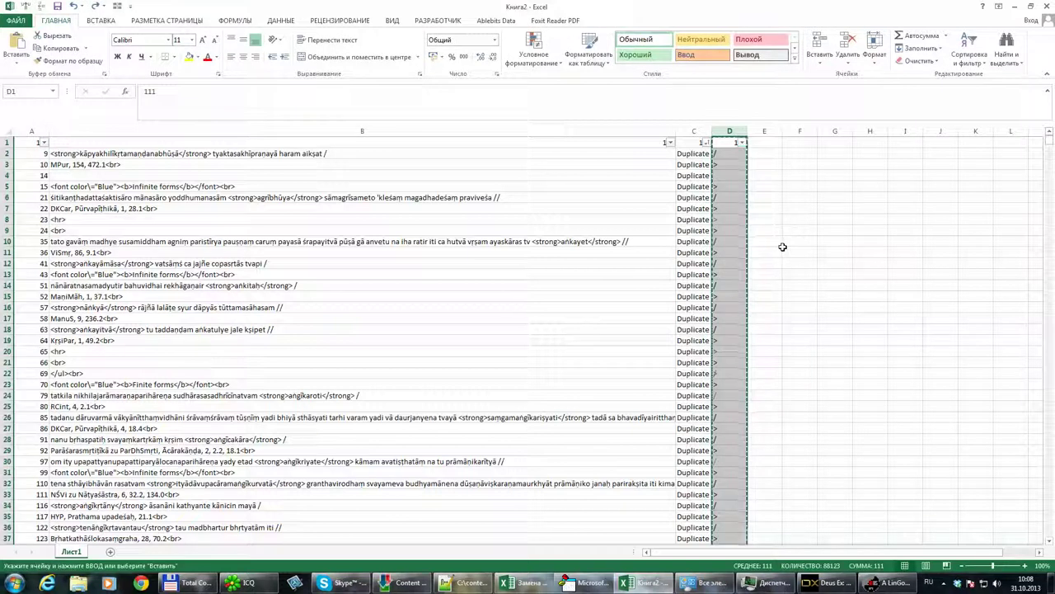
- Wrap D2's formula in an ЕСЛИ test so it reads =ЕСЛИ(ПРАВСИМВ(СЖПРОБЕЛЫ(B2);1)="/";"1";"0")
click(731, 155)
key(ctrl+shift+Down)
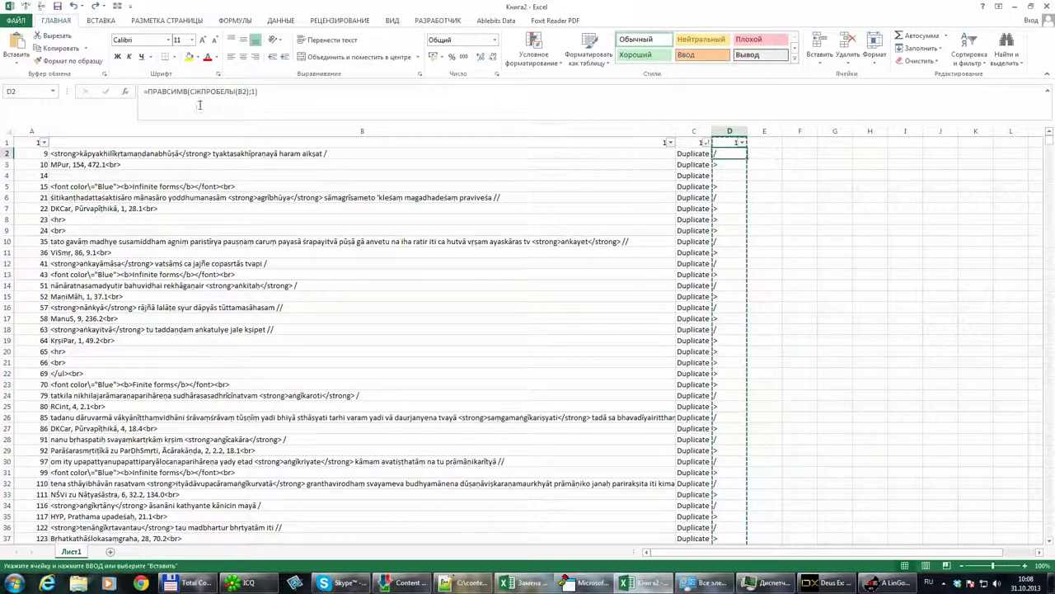
click(151, 93)
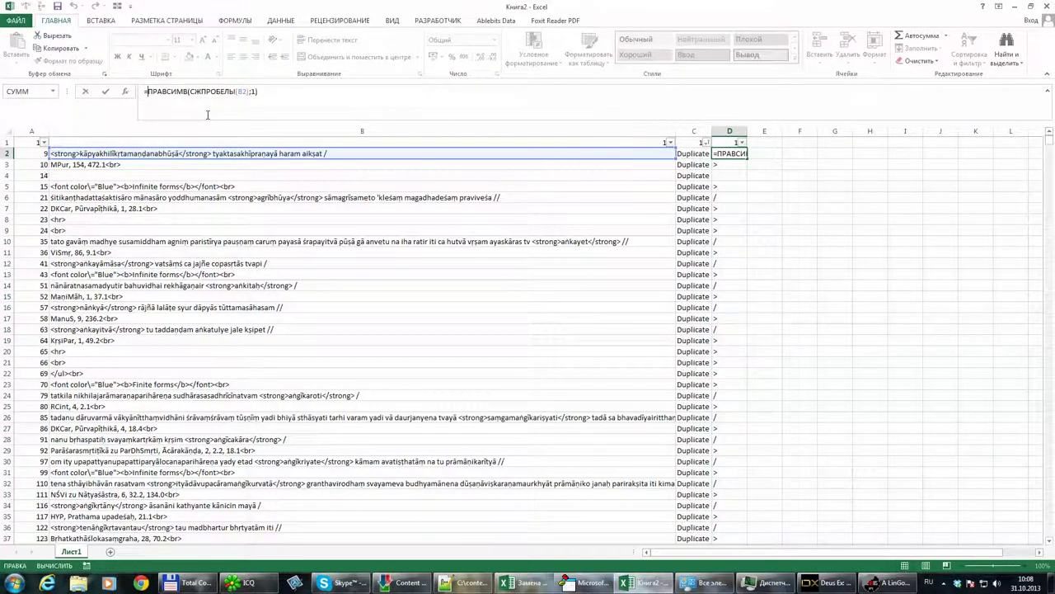
text(ЕСЛИ)
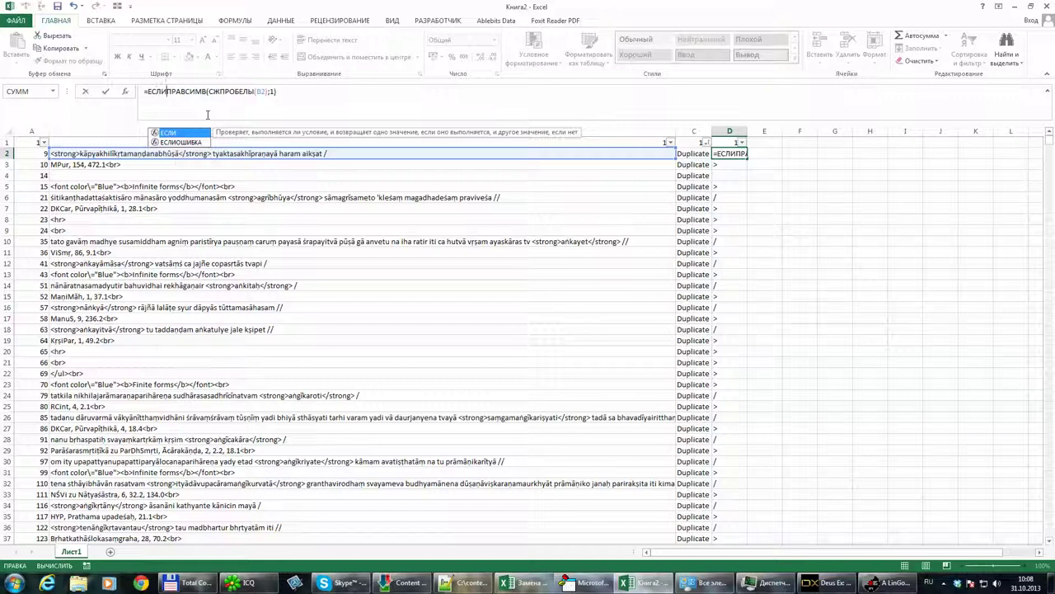
text(()
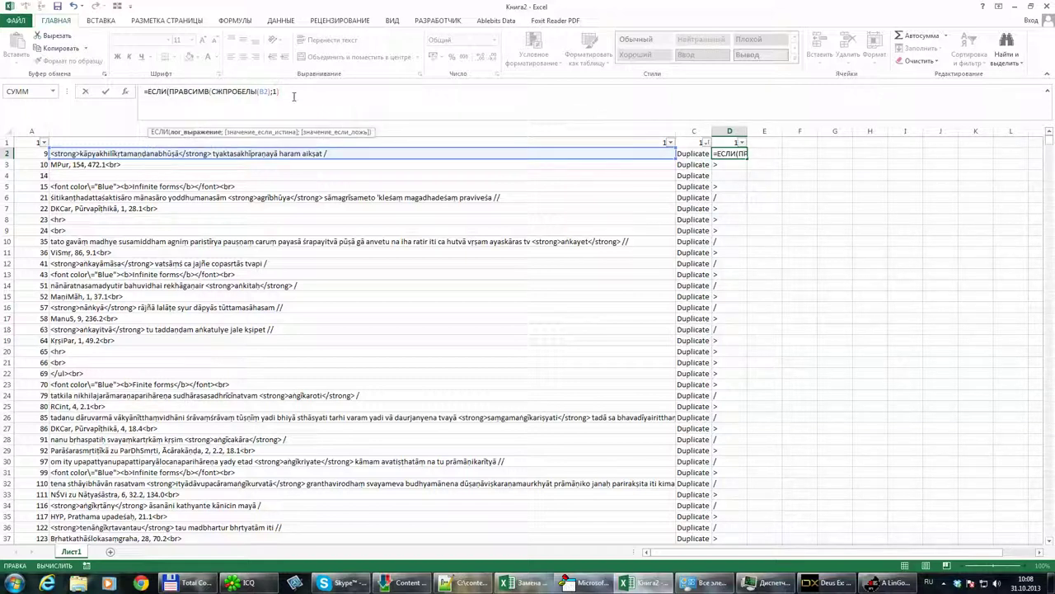
text(=ээ)
key(BackSpace)
key(BackSpace)
text(;)
text(ЭЭ)
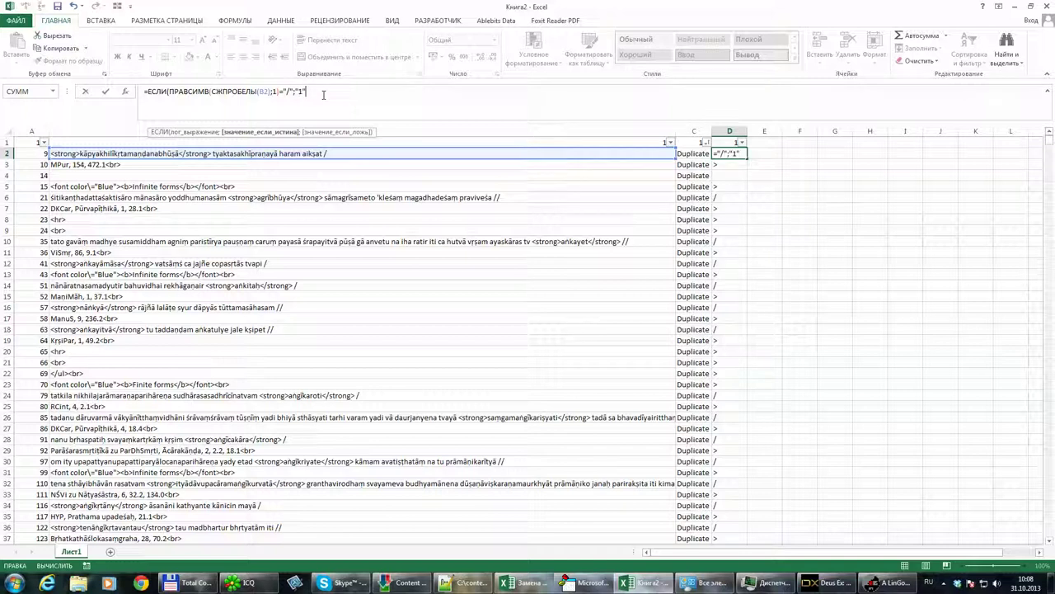
text(;)
text(ЭЭ)
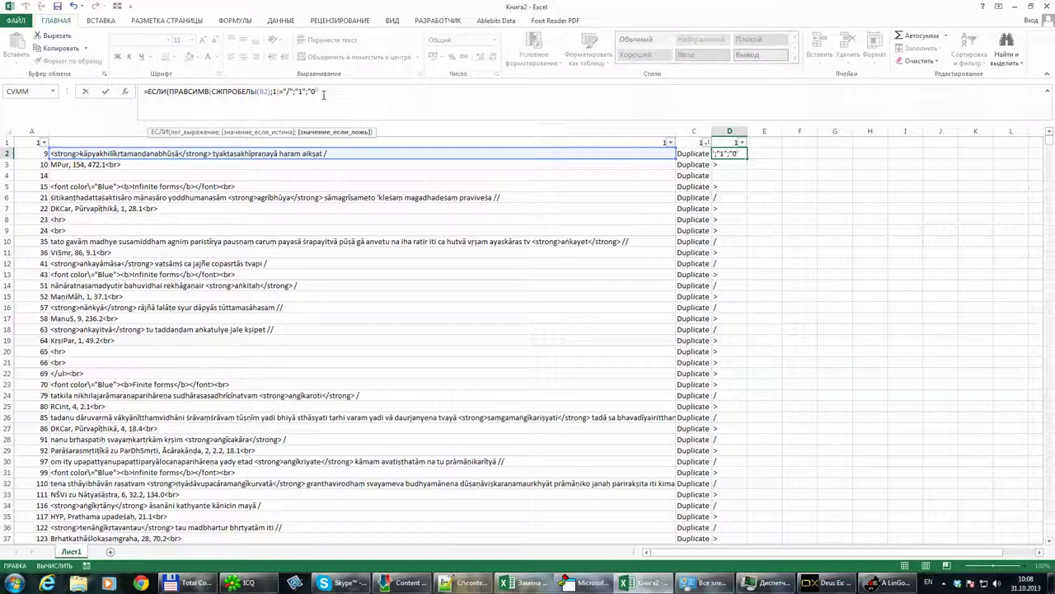
key(Return)
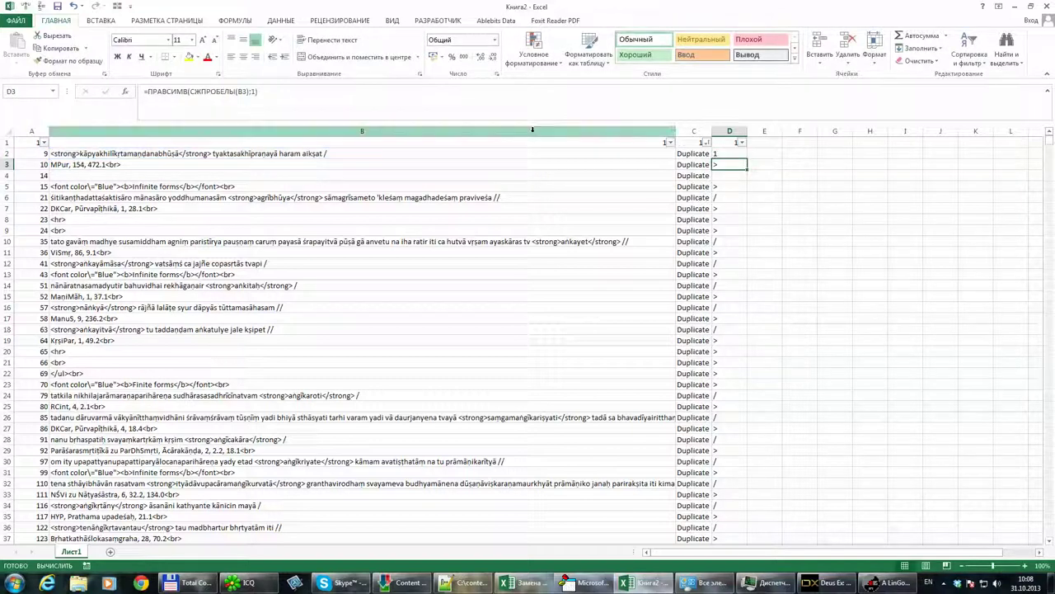
- Fill D2's ЕСЛИ formula down column D for all rows marked Duplicate and check several results against column B
click(738, 154)
double_click(751, 157)
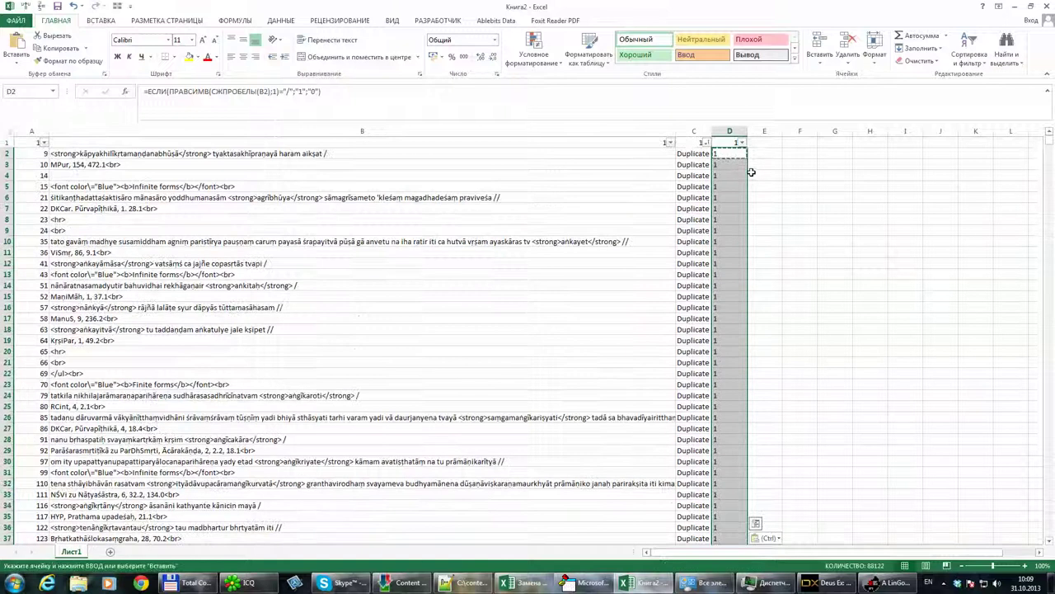
click(731, 175)
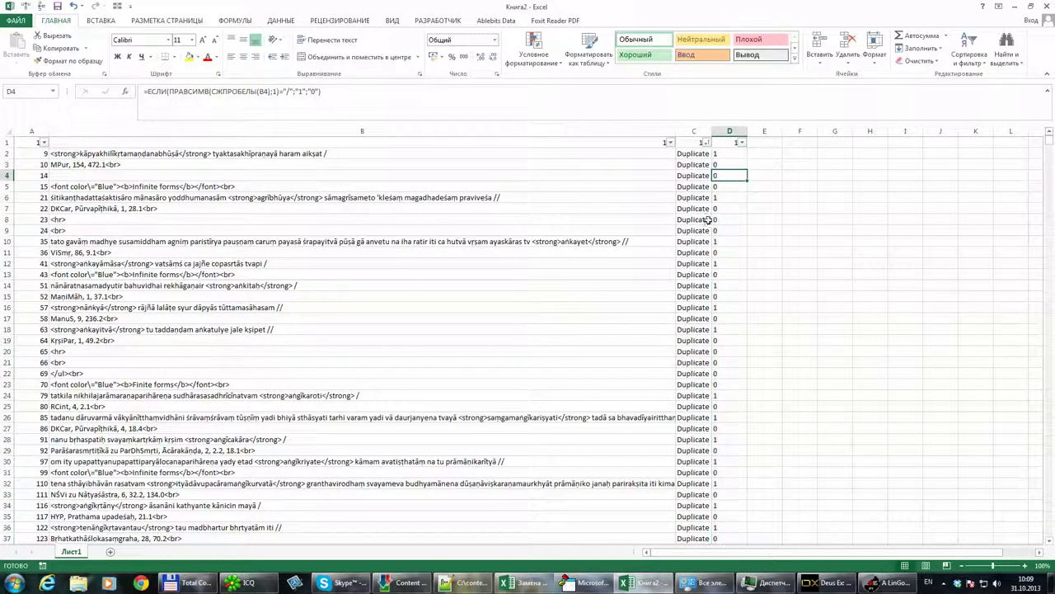
click(322, 202)
click(466, 233)
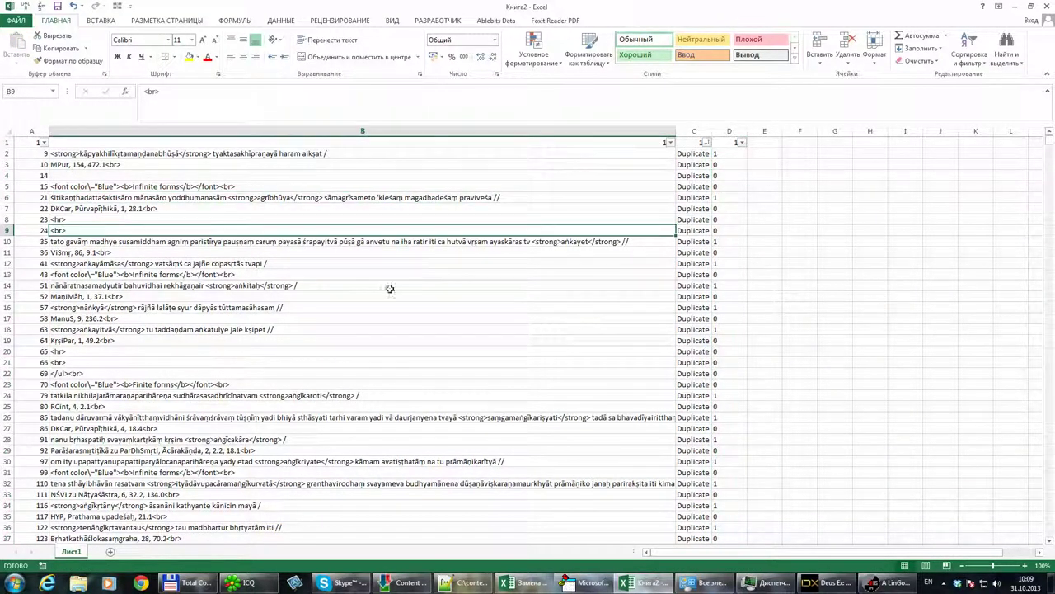
click(724, 263)
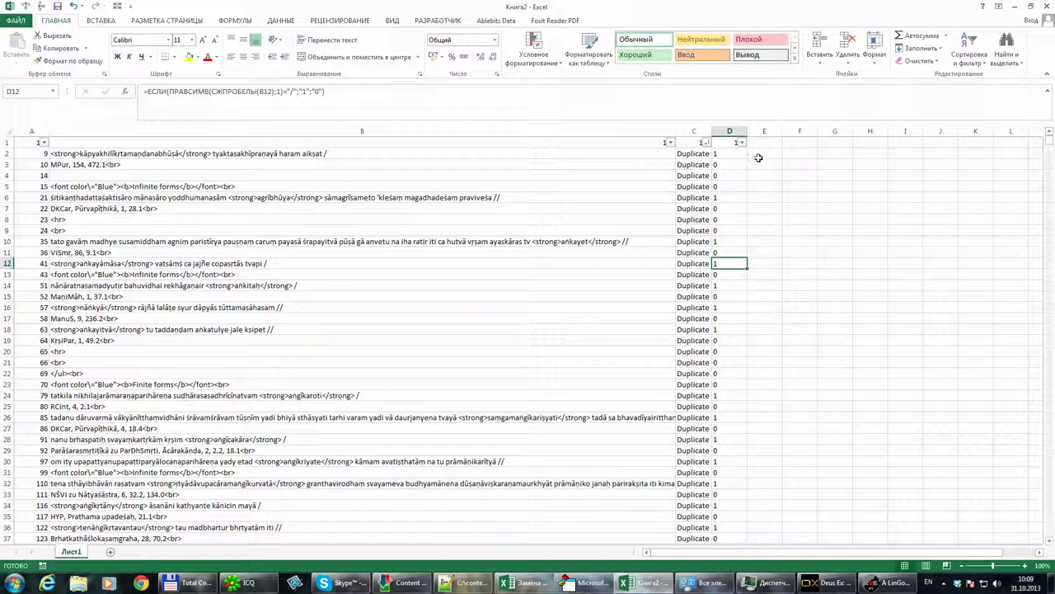
- Sort the table by column D from А to Я
click(758, 155)
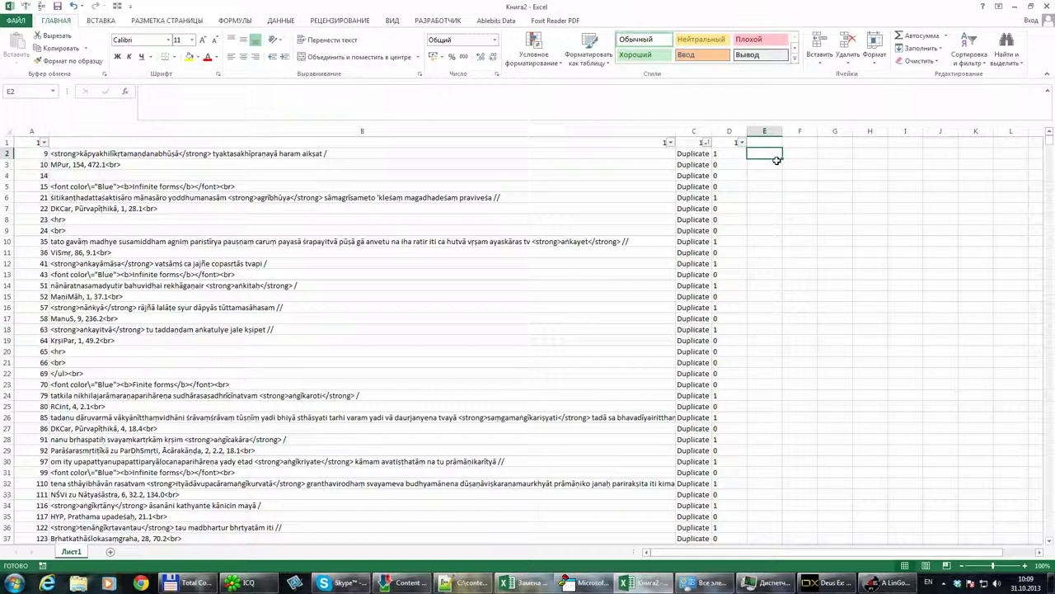
click(741, 143)
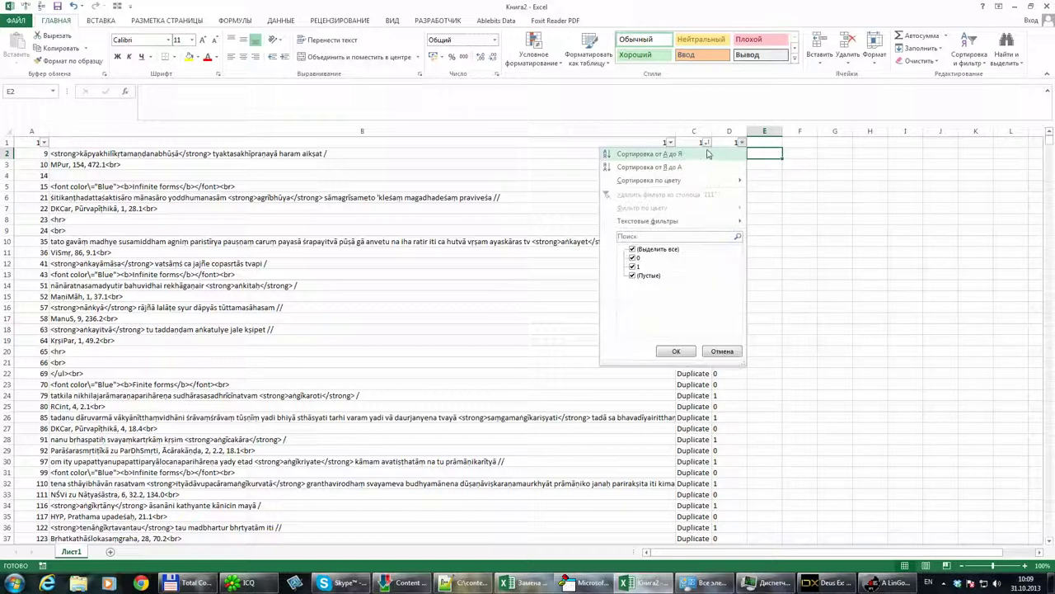
click(701, 154)
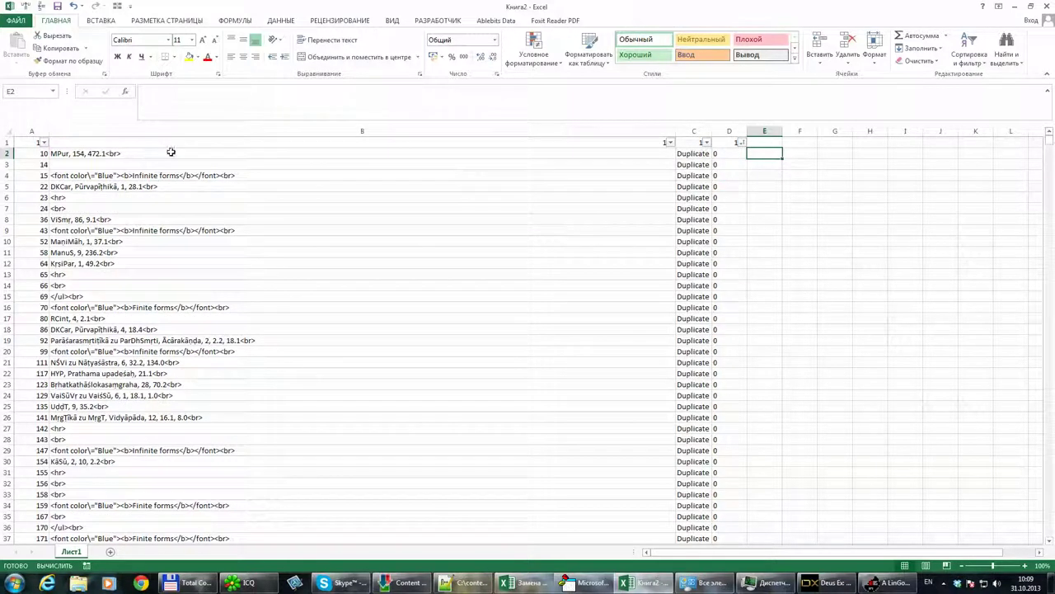
- Find where column D changes from 0 to 1 and clear the 0 entries from D2 down to row 56378
click(717, 155)
scroll(729, 208, down, 7)
scroll(730, 208, down, 13)
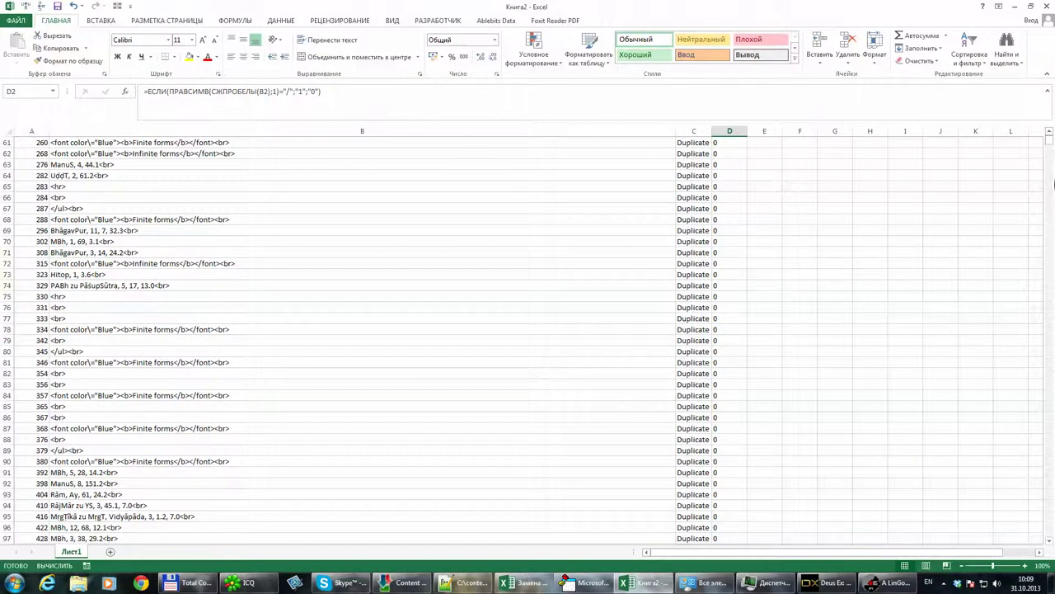
drag(1050, 144, 1043, 211)
scroll(853, 212, up, 20)
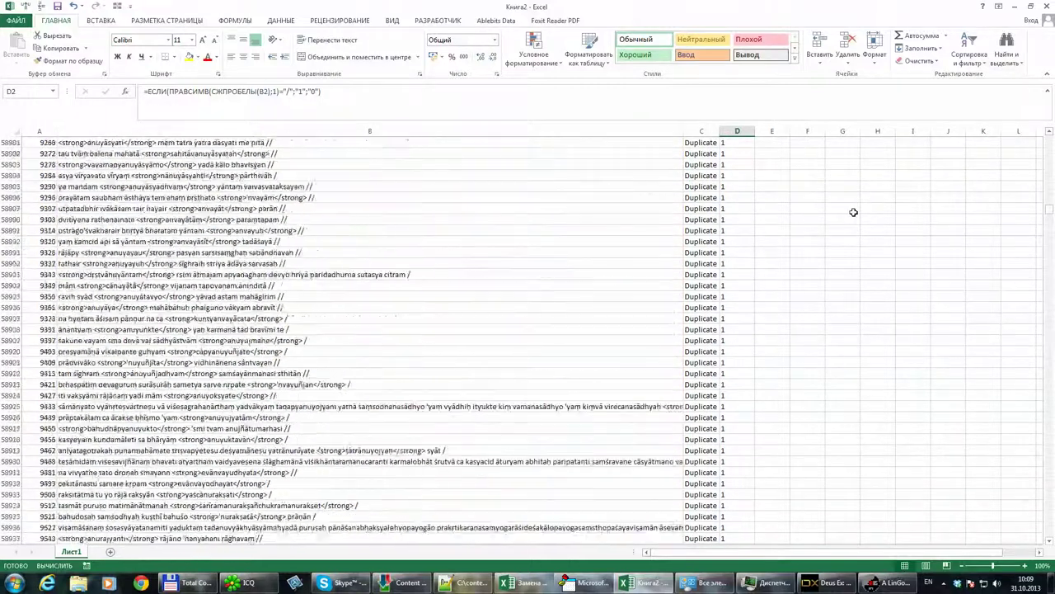
scroll(853, 212, down, 16)
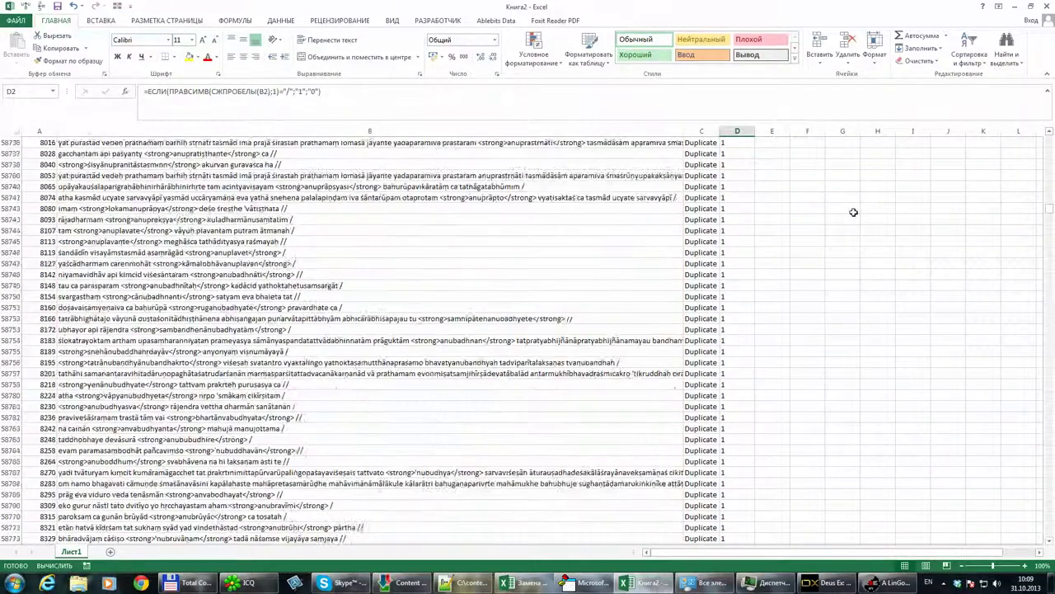
scroll(854, 212, up, 20)
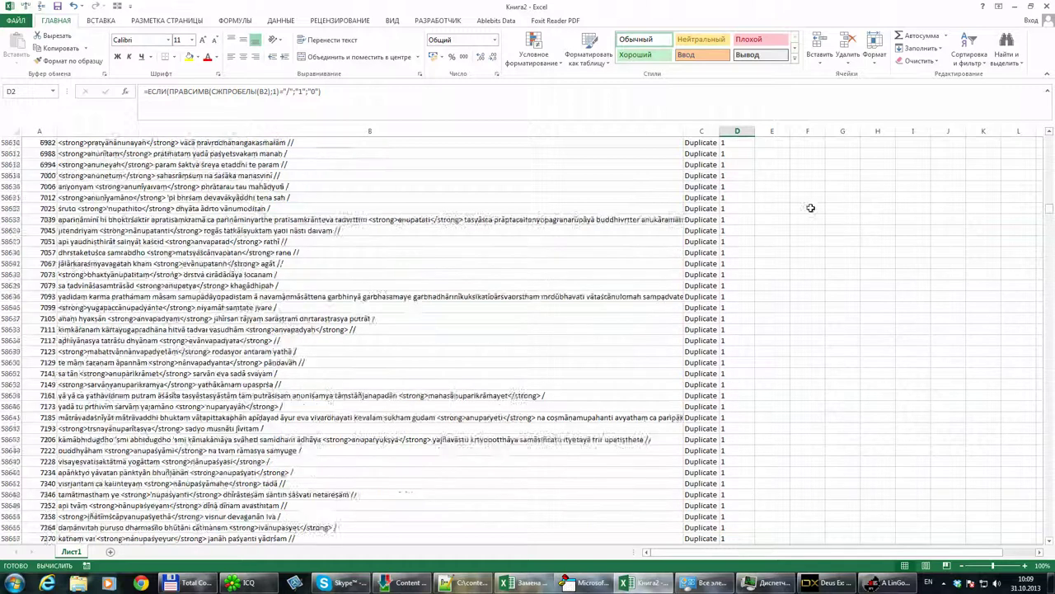
scroll(783, 202, up, 20)
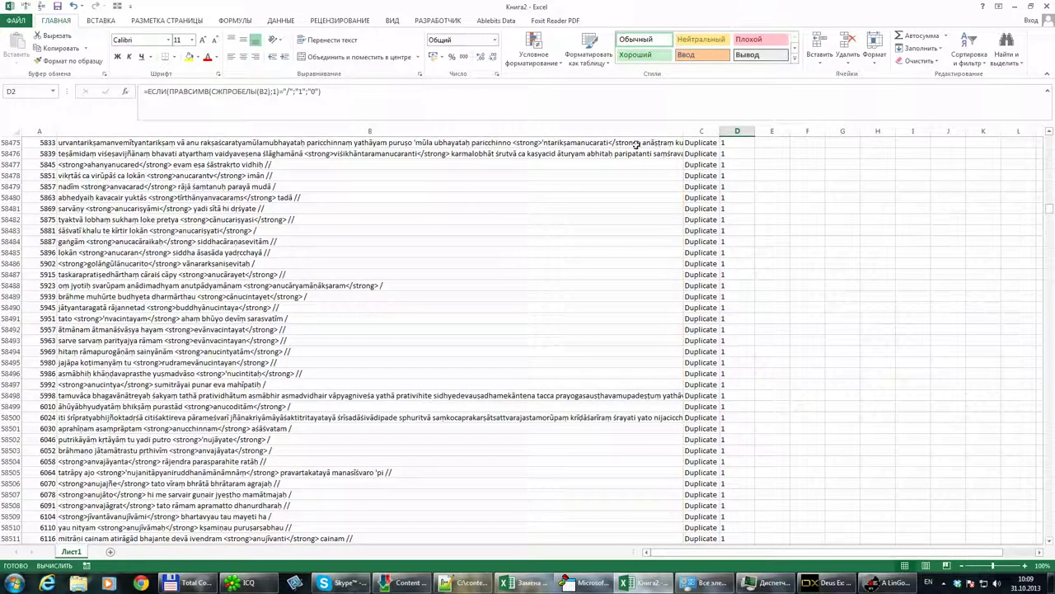
scroll(641, 204, up, 13)
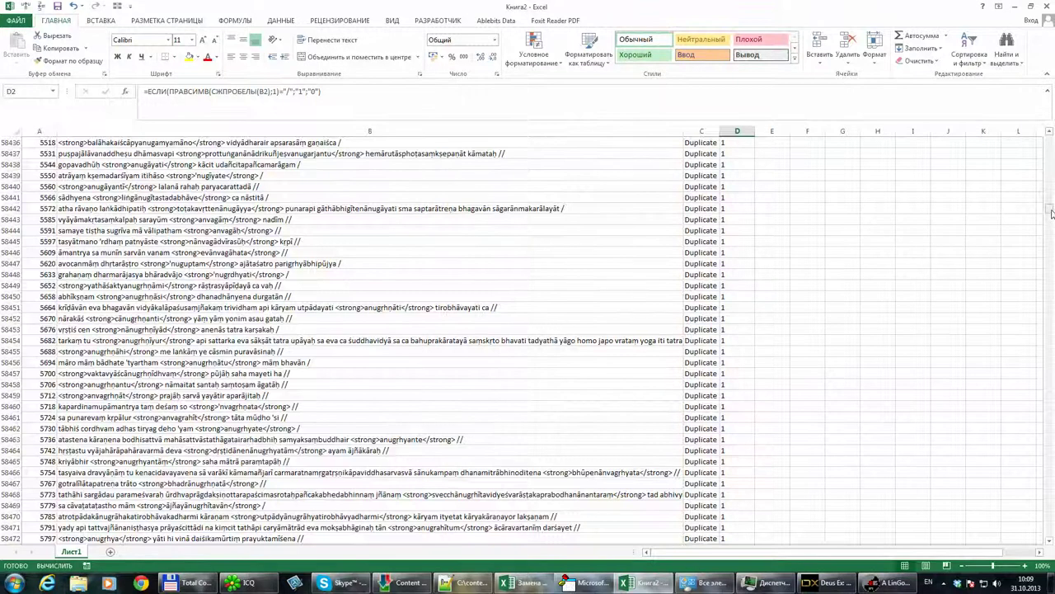
drag(1051, 213, 1050, 211)
scroll(641, 346, down, 10)
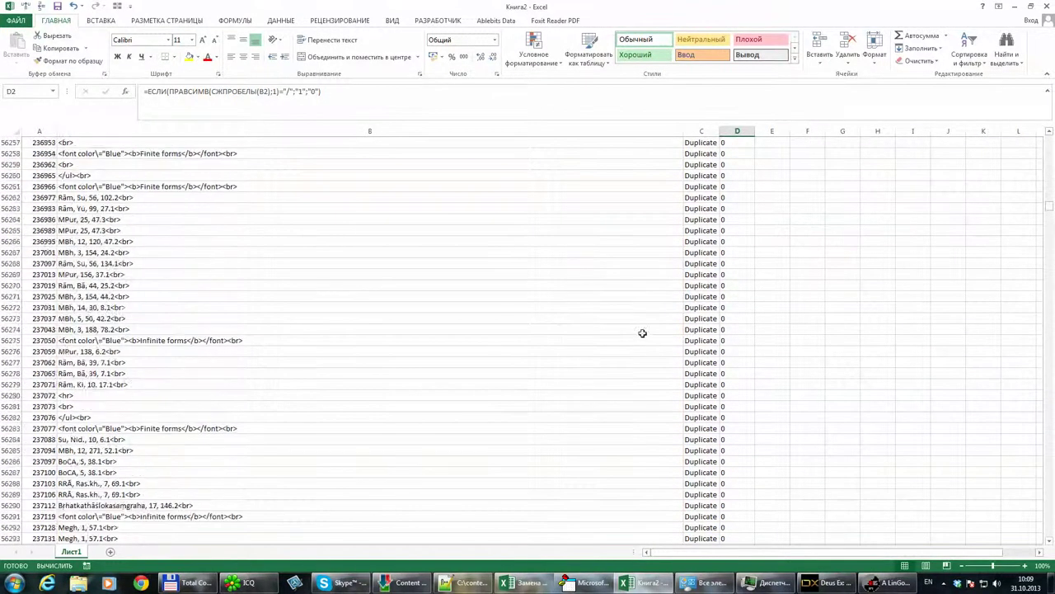
scroll(645, 340, down, 10)
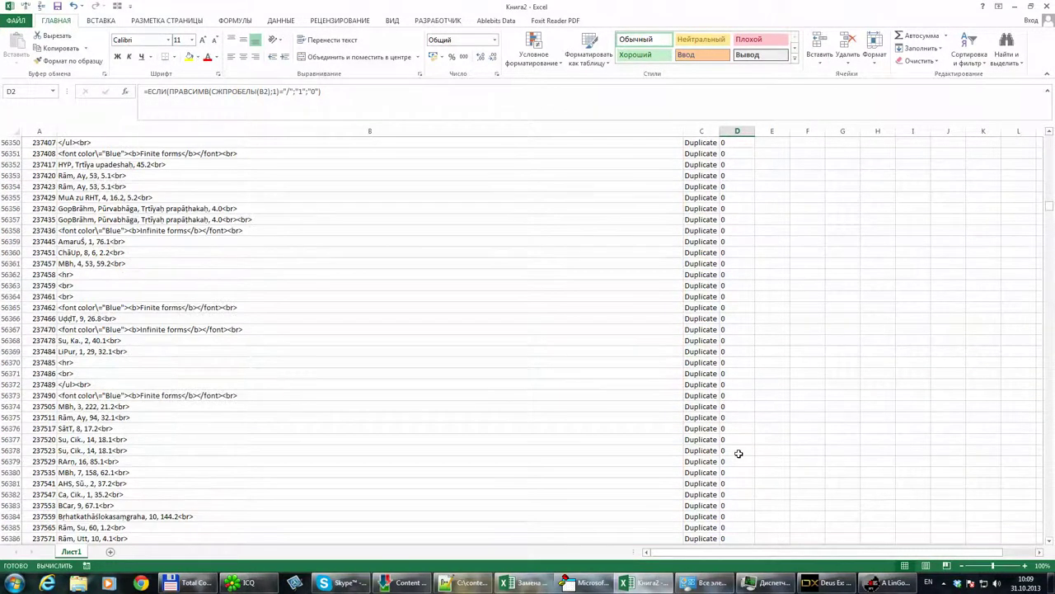
shift+click(738, 450)
key(Delete)
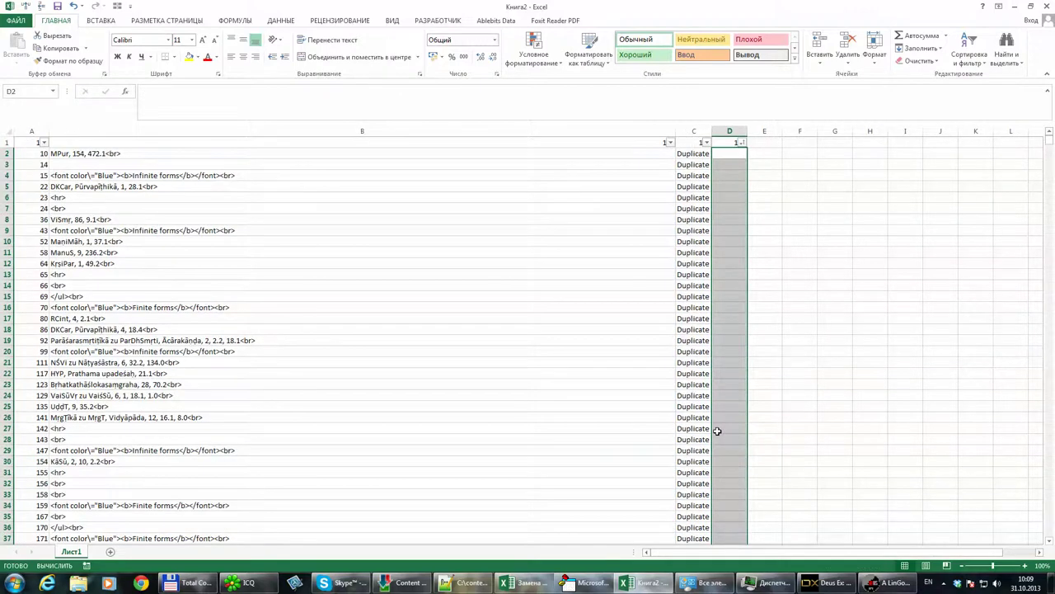
- Clear the remaining 0 entries in column D from D56379 down to the last 0 row, 57791
key(ctrl+Down)
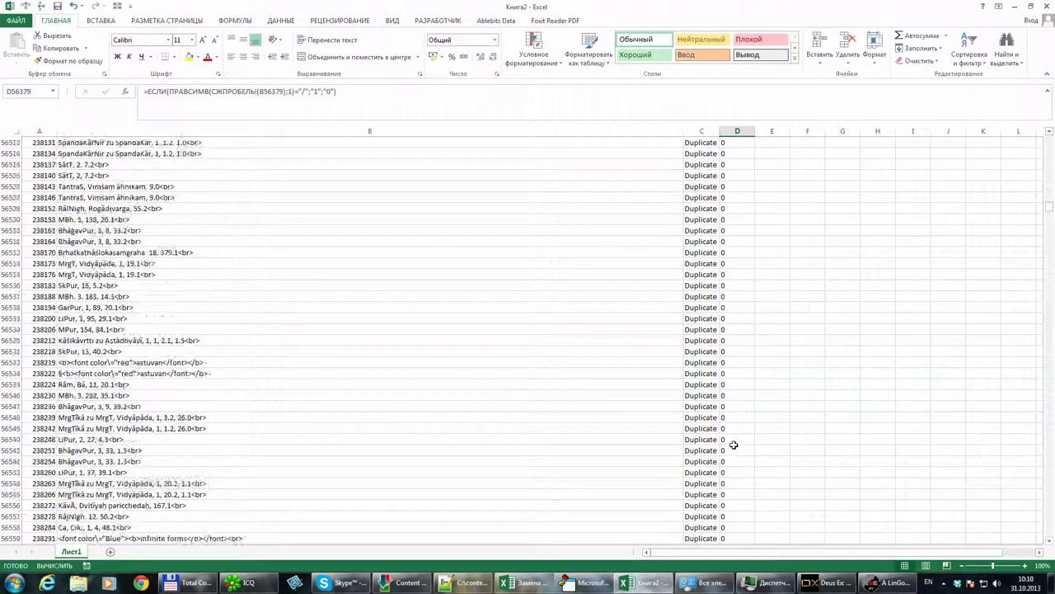
scroll(729, 446, down, 20)
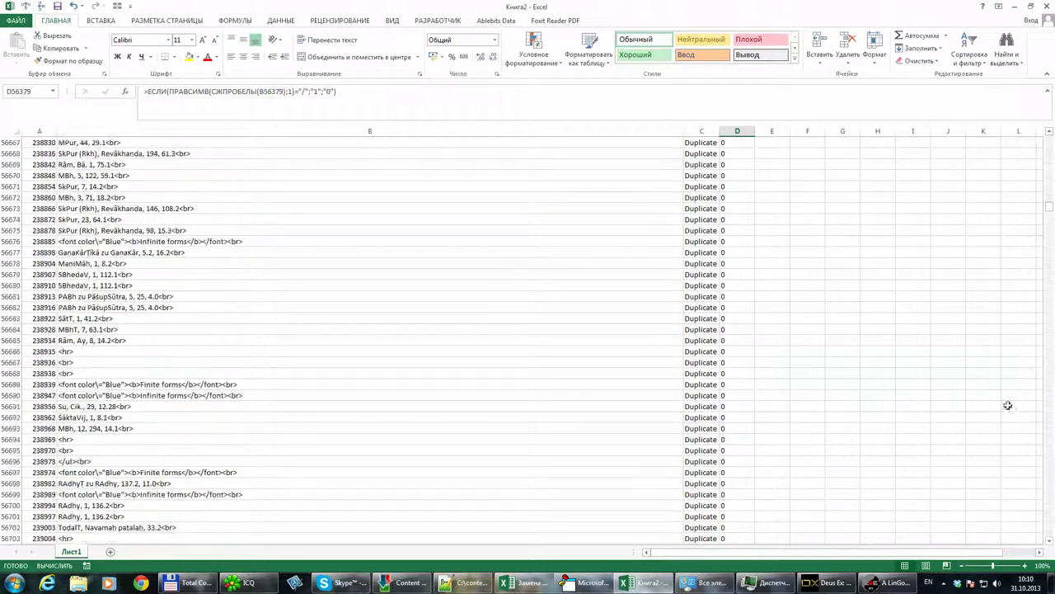
scroll(1049, 384, down, 20)
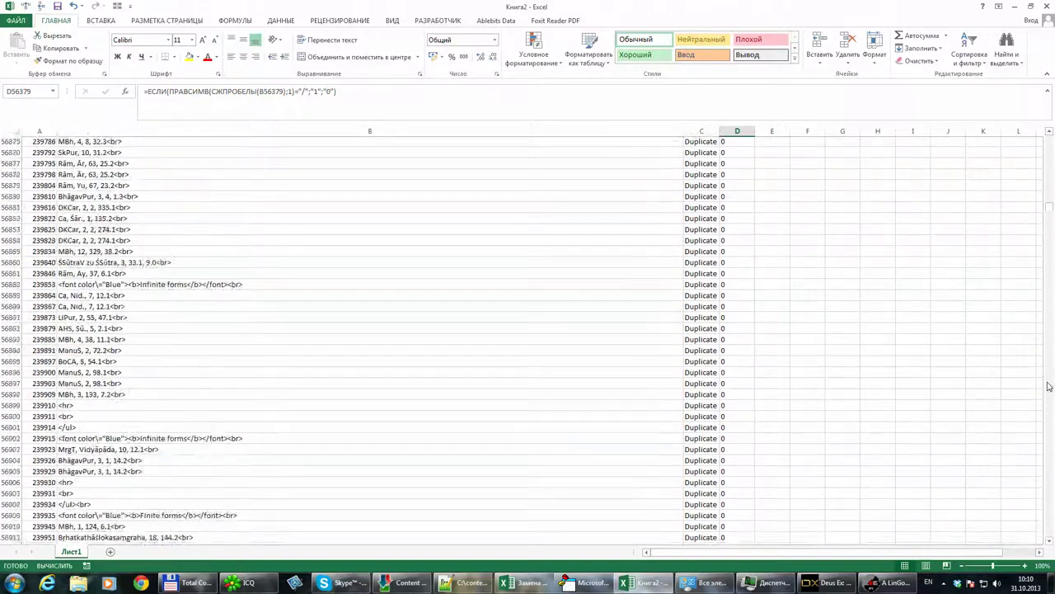
scroll(1049, 386, down, 20)
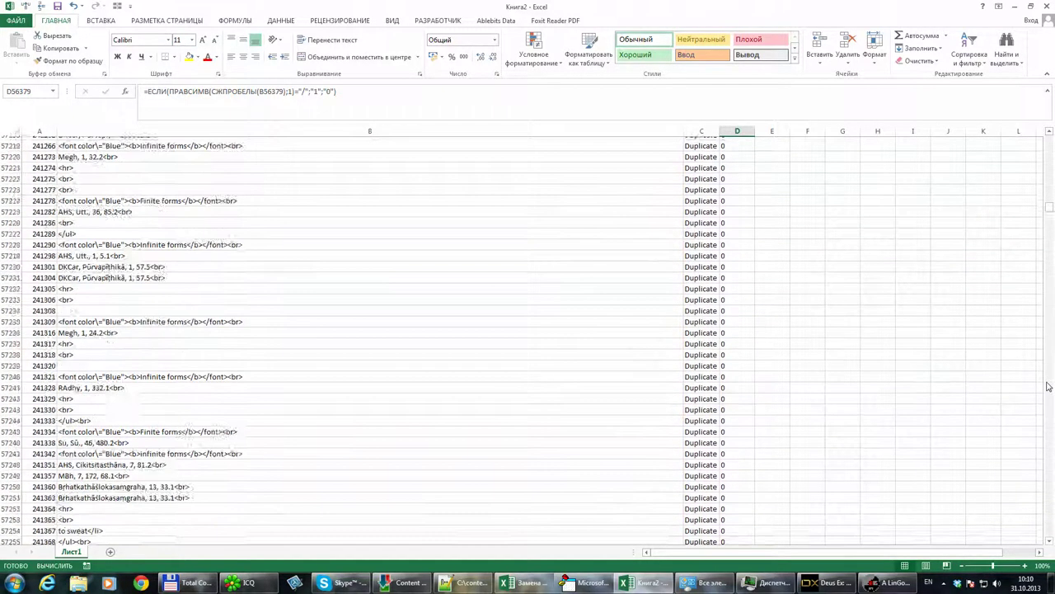
scroll(1048, 386, down, 20)
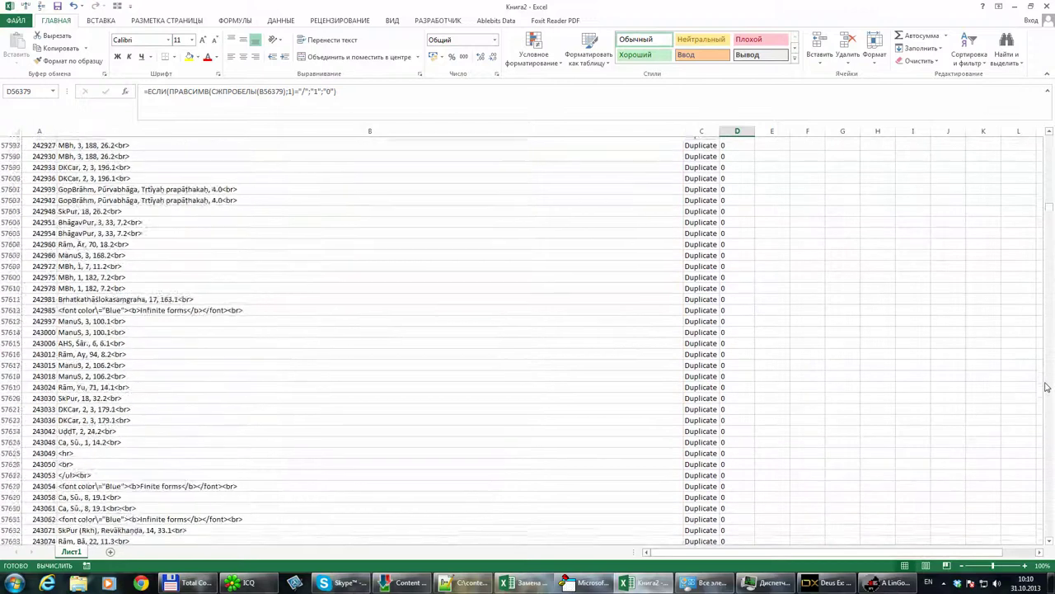
scroll(1048, 386, down, 20)
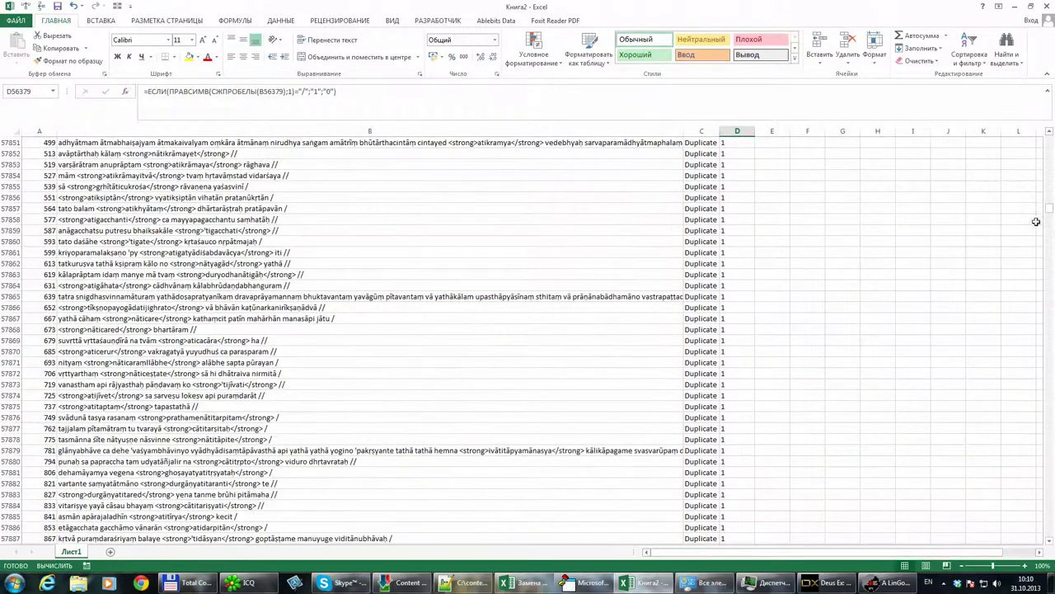
scroll(1048, 181, up, 17)
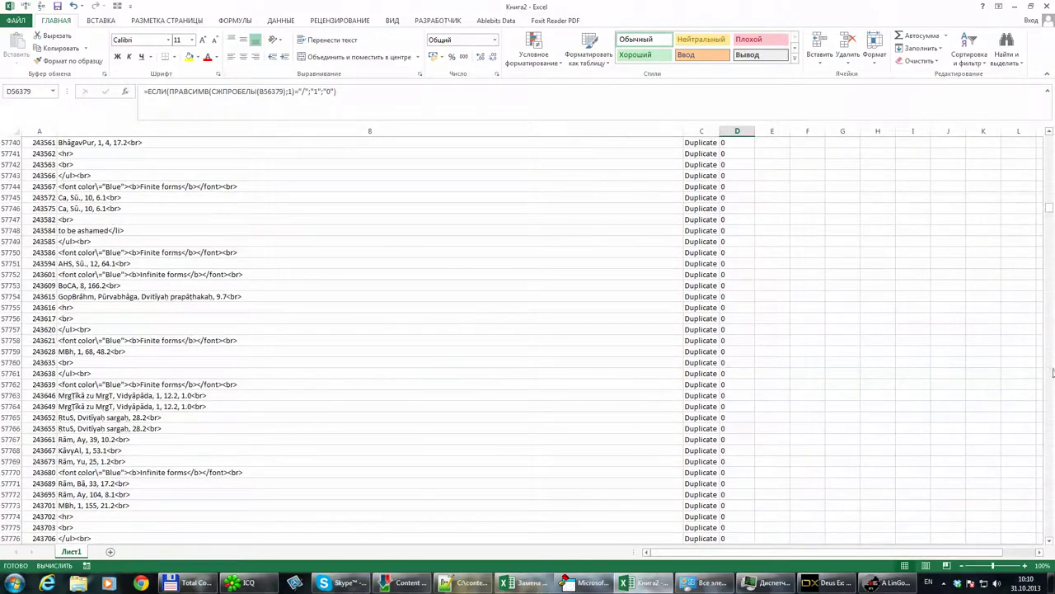
scroll(970, 370, down, 1)
shift+click(735, 297)
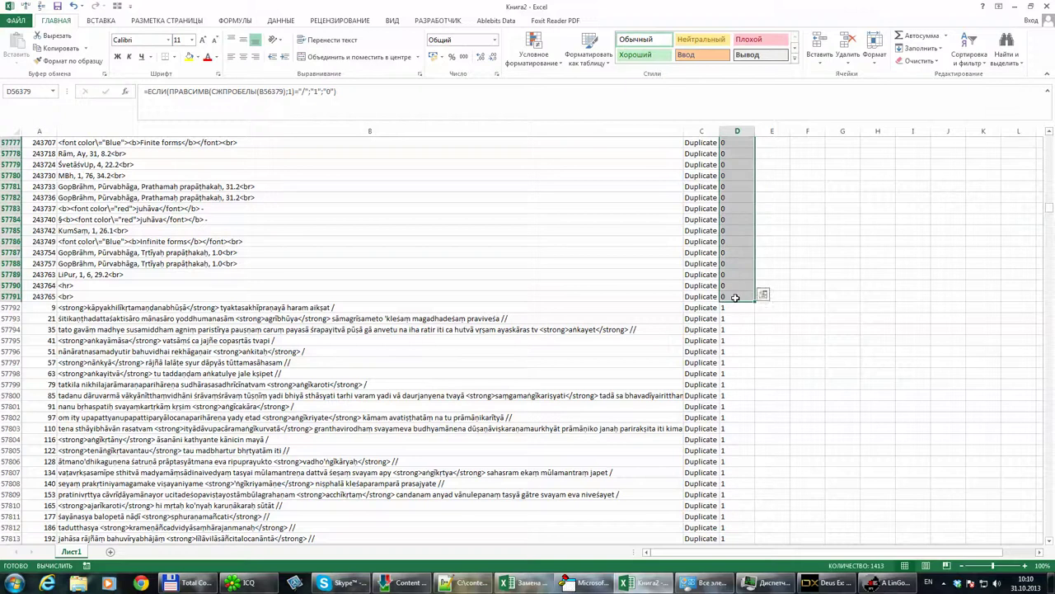
key(Delete)
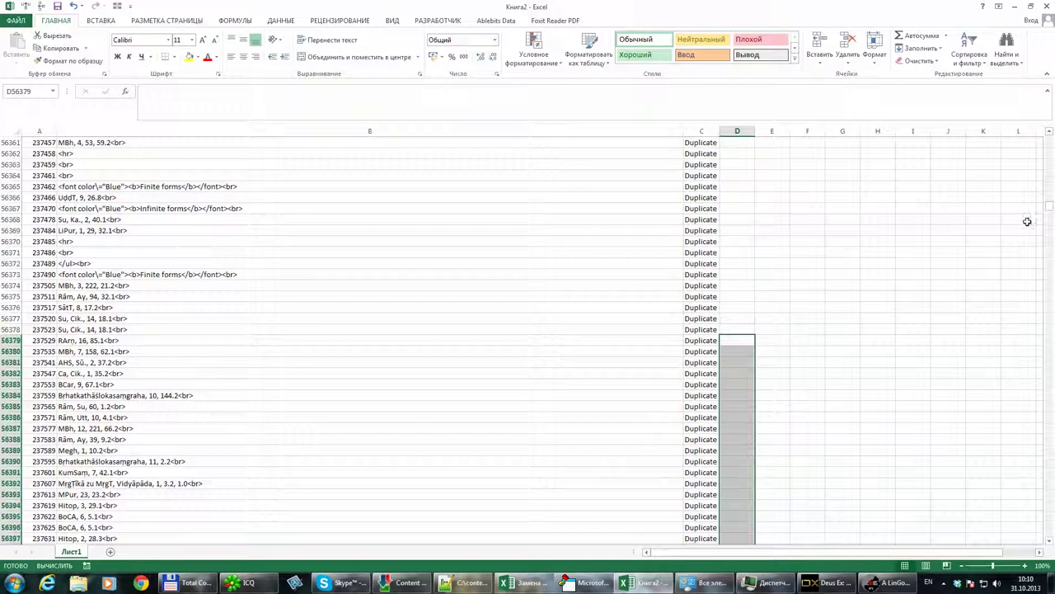
- Re-sort the table by column D so the rows flagged 1 come directly below the header
drag(1051, 208, 1050, 139)
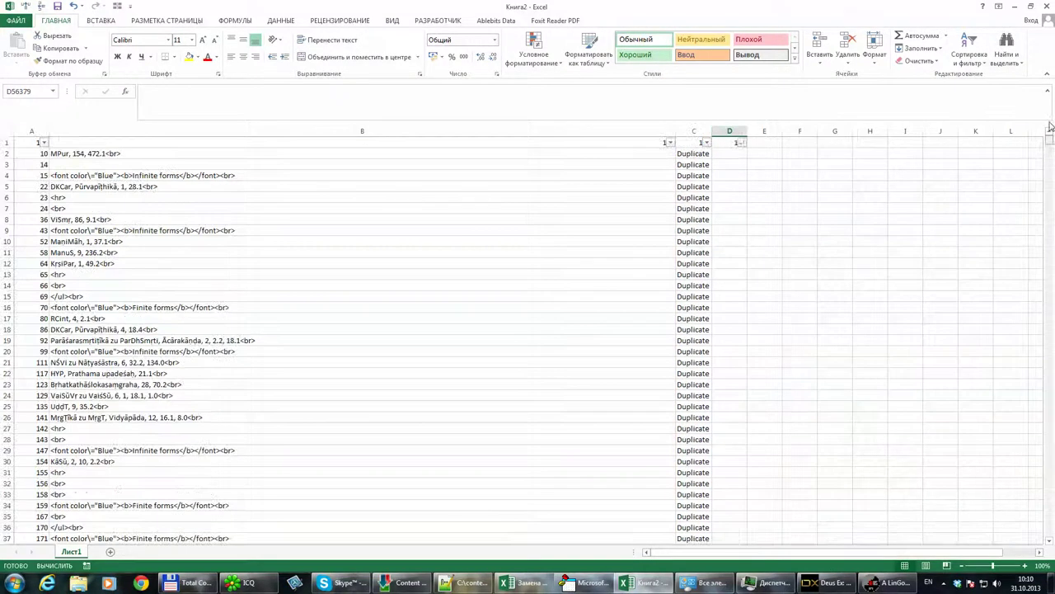
click(741, 142)
click(650, 154)
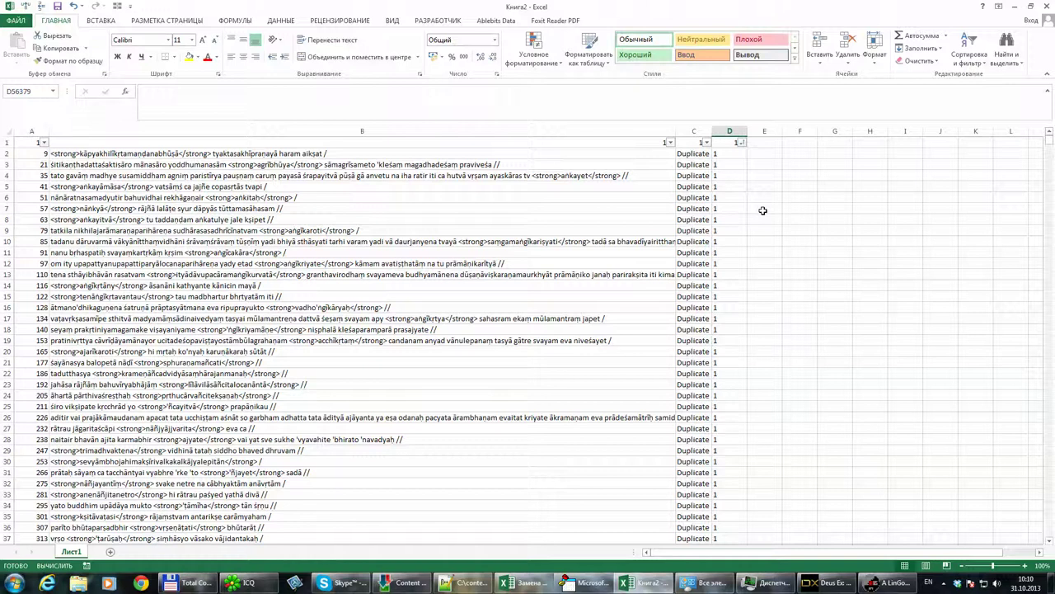
click(142, 162)
click(400, 148)
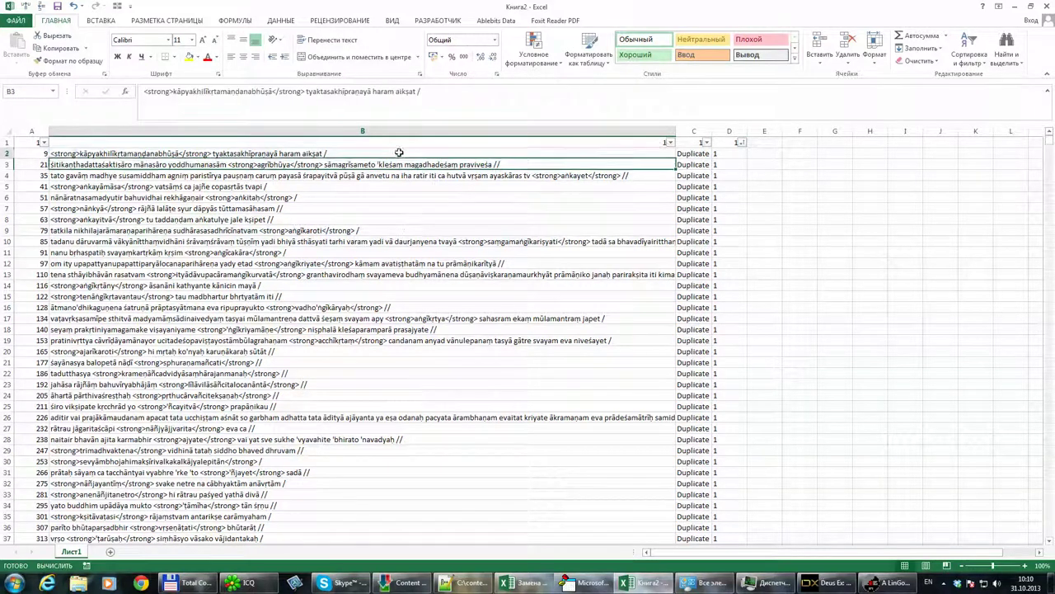
- Copy the block of rows flagged 1, A1:D30333 including the header, into a new sheet
click(722, 156)
double_click(722, 156)
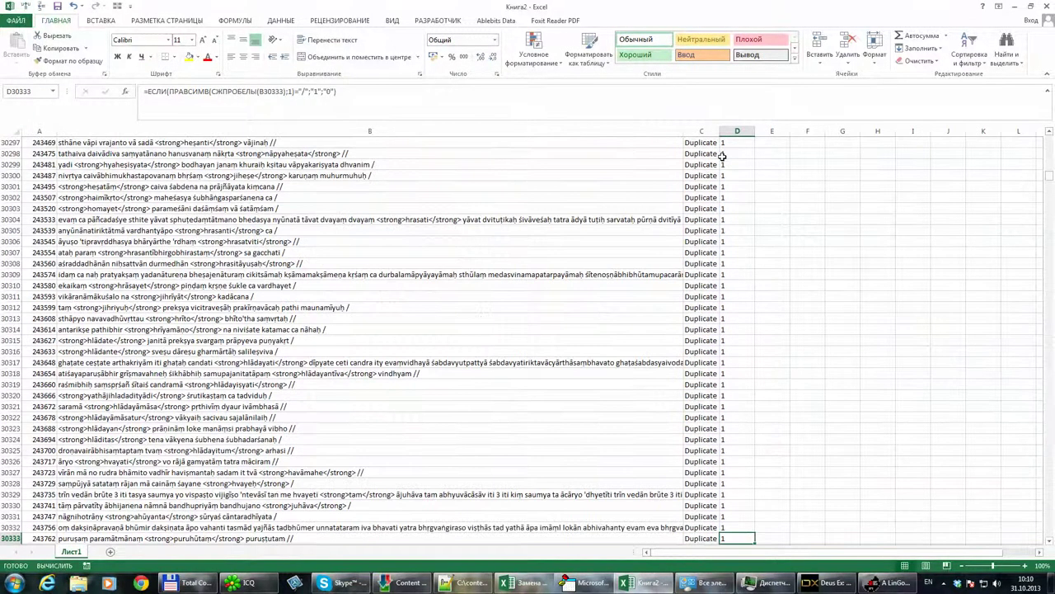
key(ctrl+shift+Left)
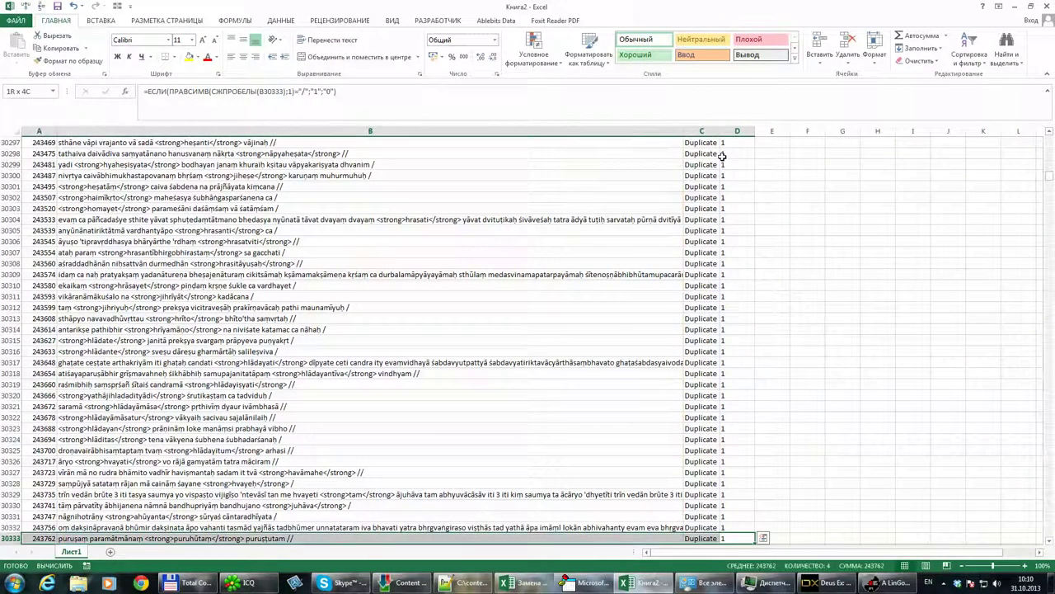
key(ctrl+shift+Up)
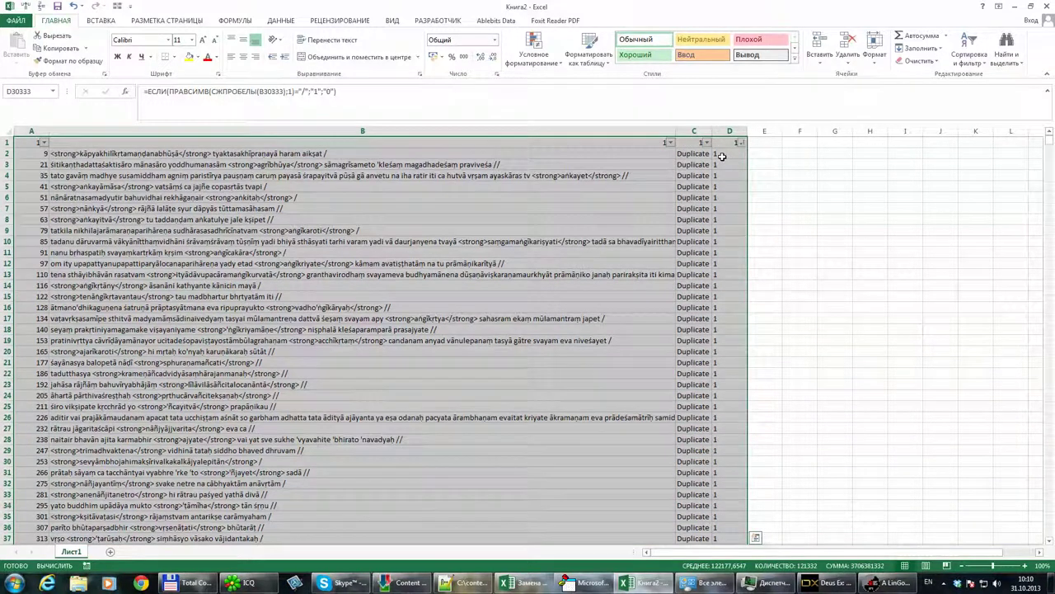
key(ctrl+c)
click(110, 551)
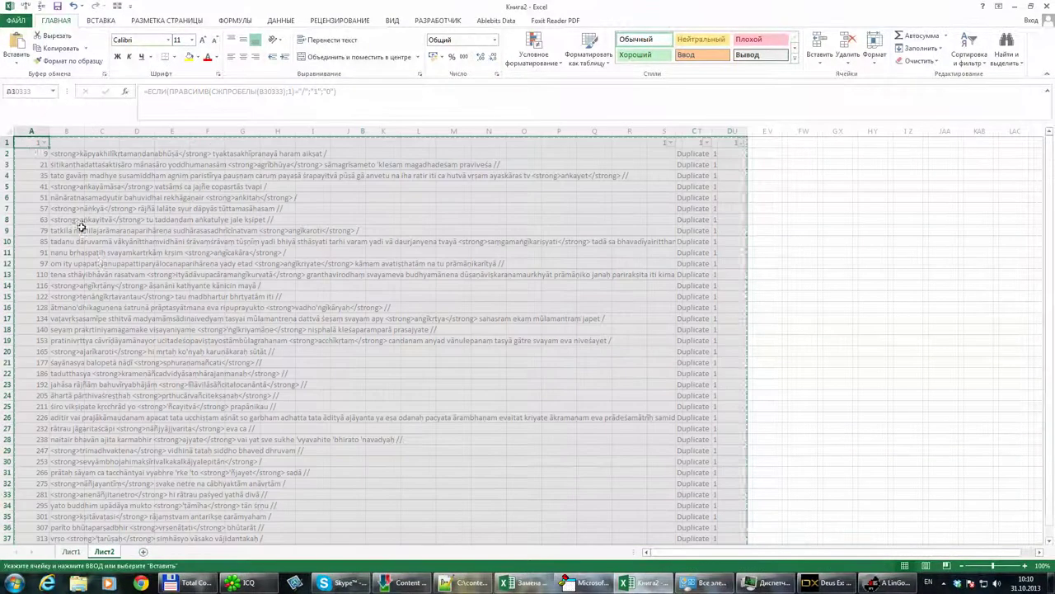
key(ctrl+v)
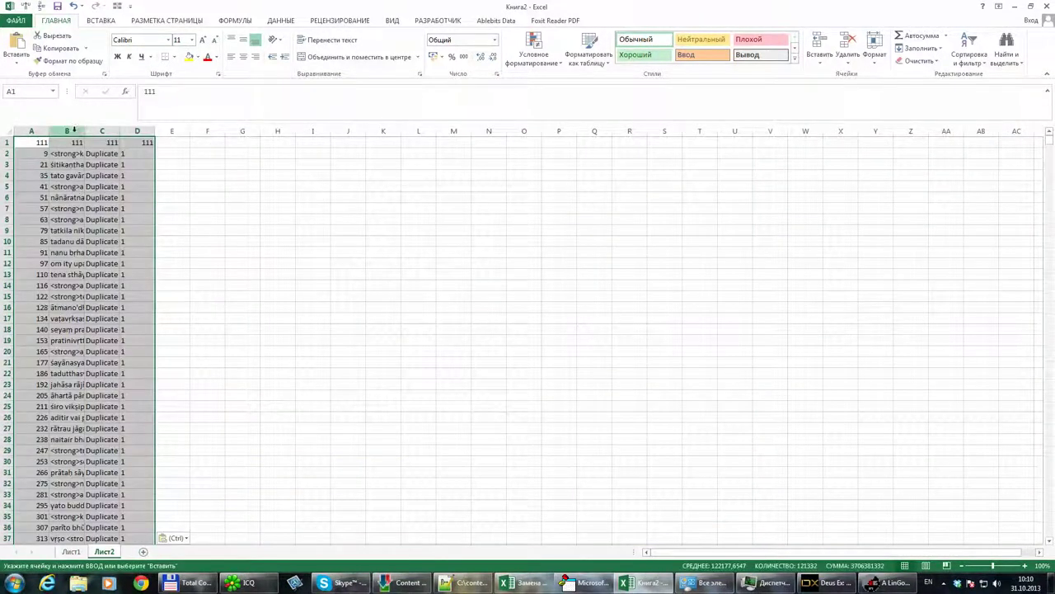
- Widen column B on Лист2 so its long text lines can be read
drag(85, 131, 564, 131)
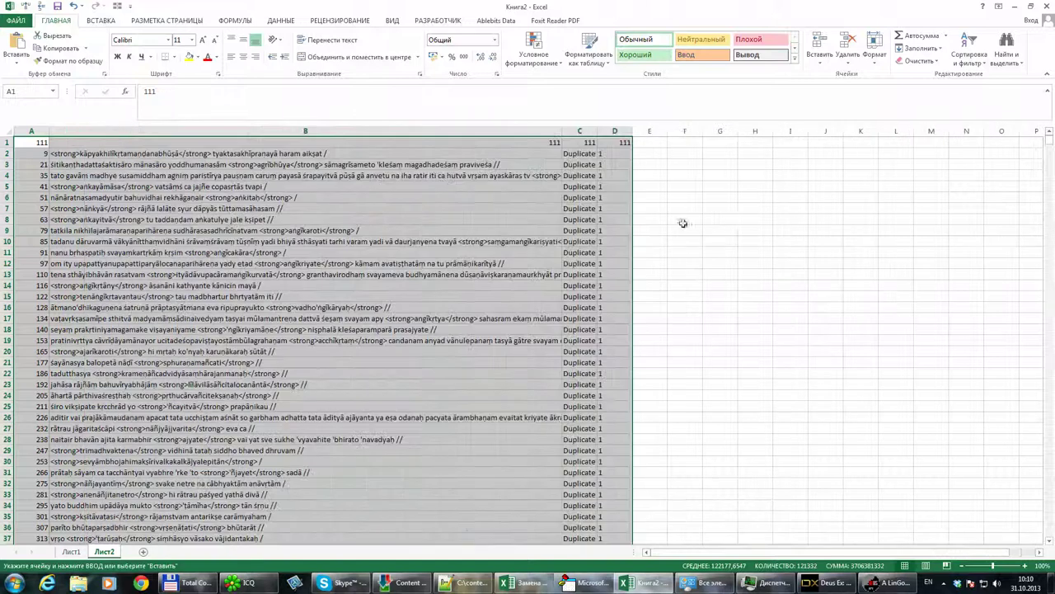
click(719, 218)
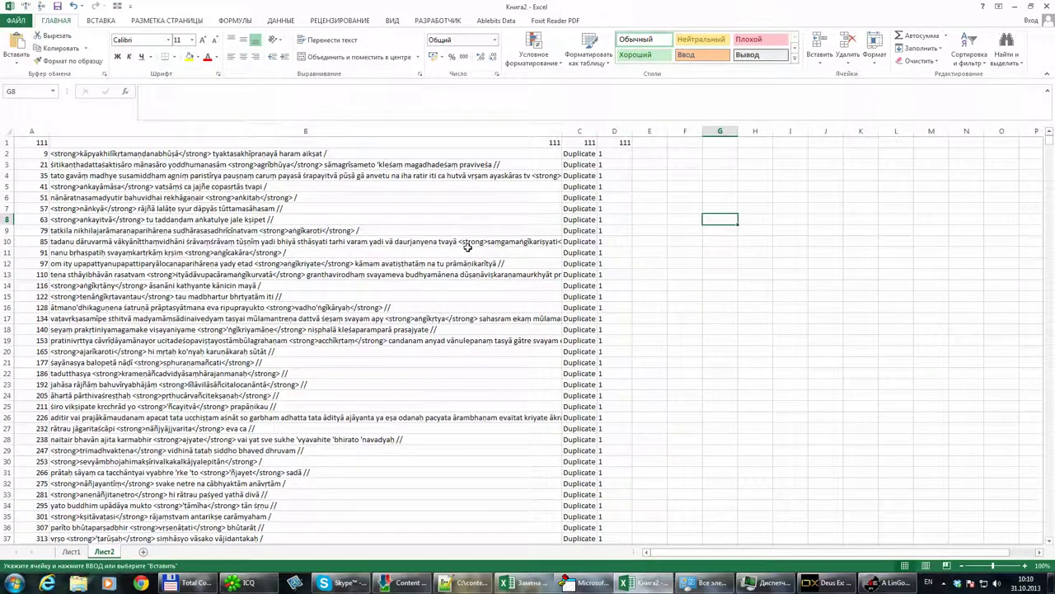
click(382, 328)
click(411, 318)
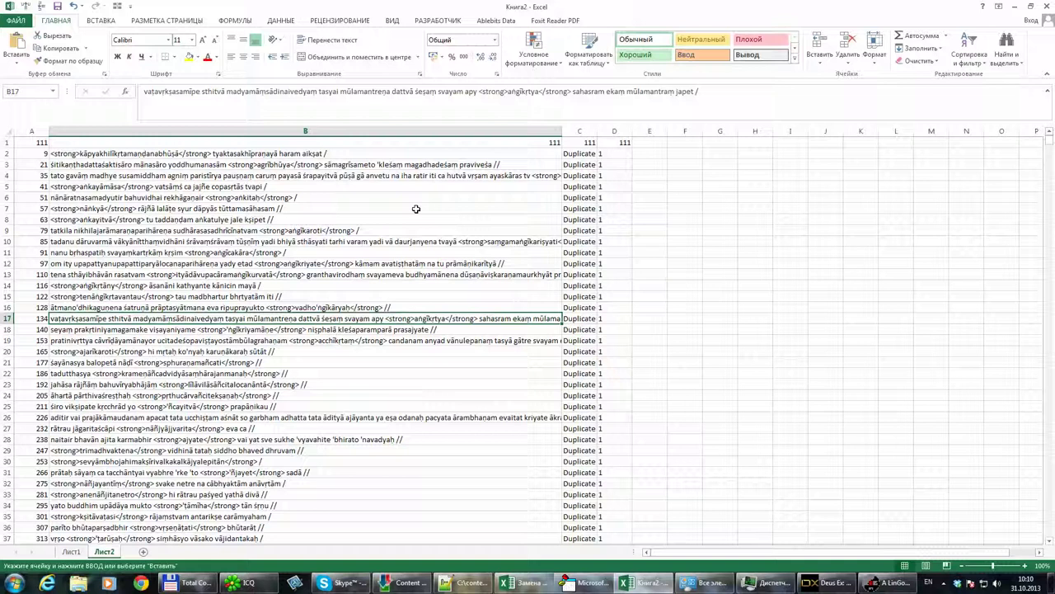
- Copy column B of Лист2, switch to Chrome and open RegExr from the 12345 bookmarks folder
click(306, 131)
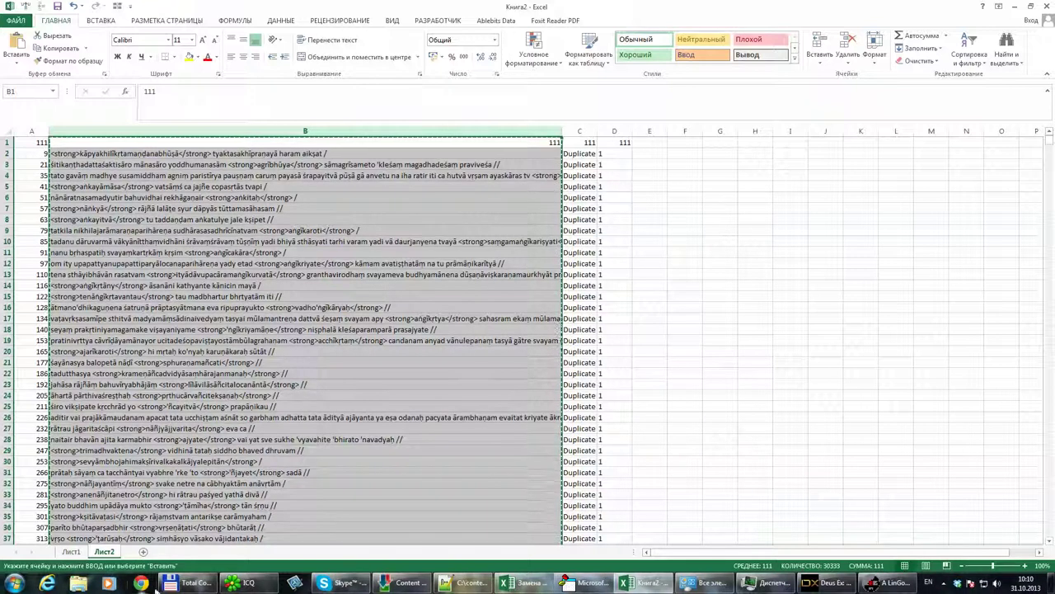
click(142, 584)
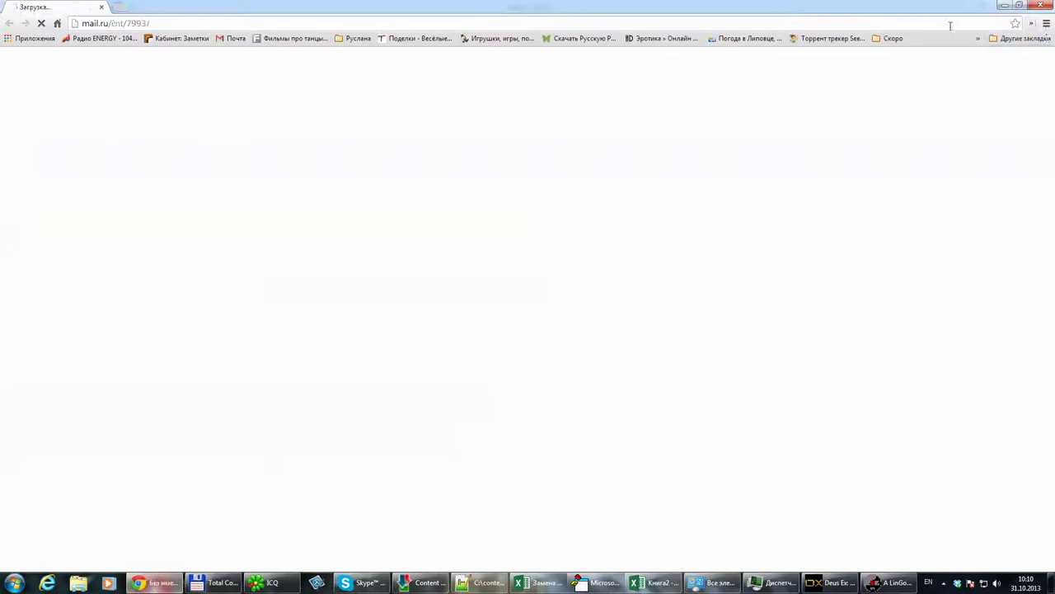
click(1046, 23)
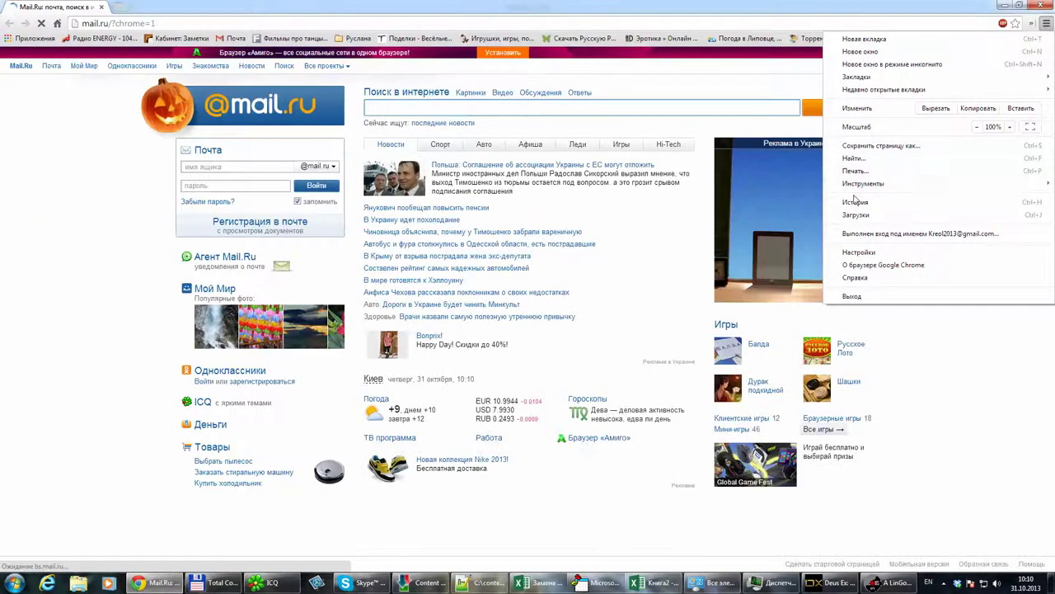
click(882, 8)
click(1016, 40)
mouse_move(865, 66)
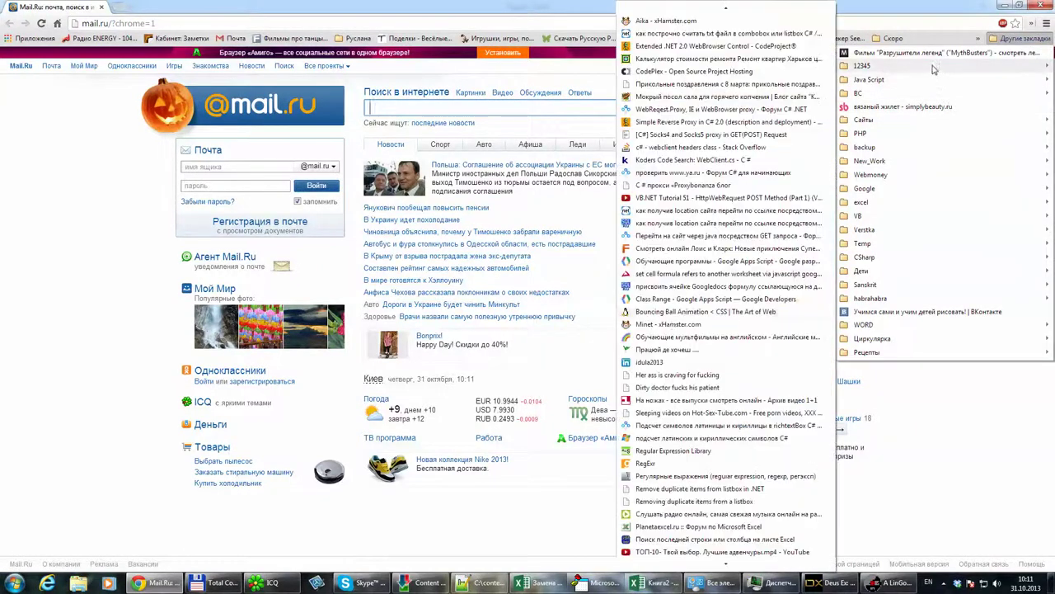
click(647, 464)
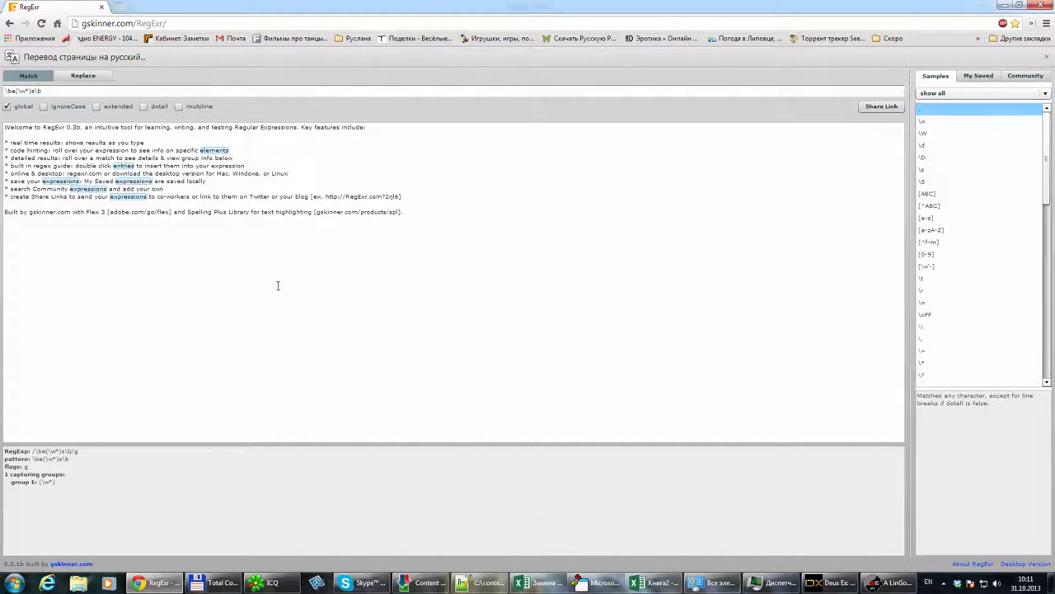
- Replace RegExr's sample text with the copied column B lines
click(501, 245)
key(ctrl+a)
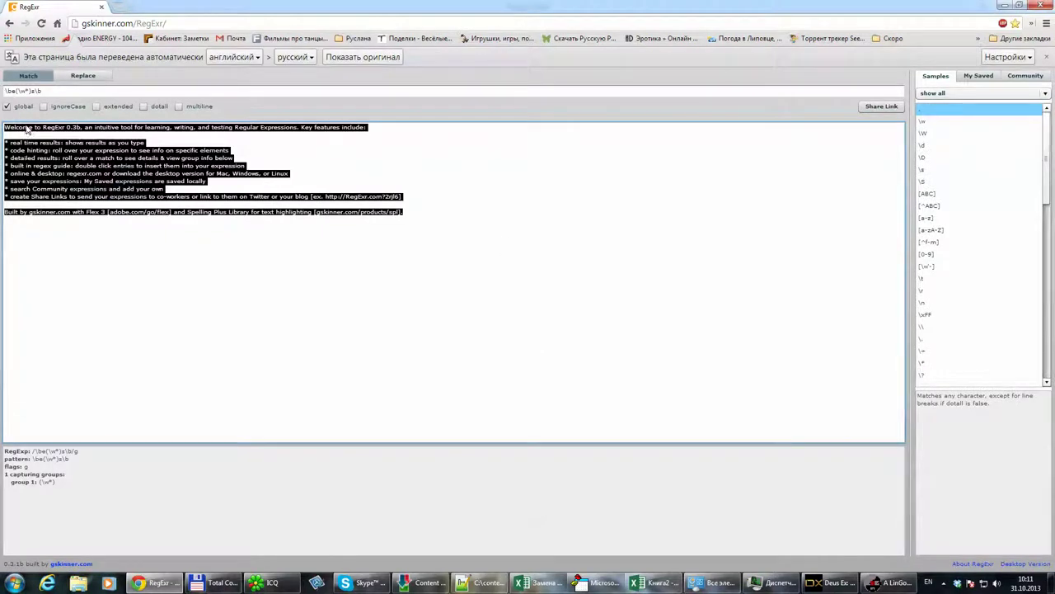
key(ctrl+v)
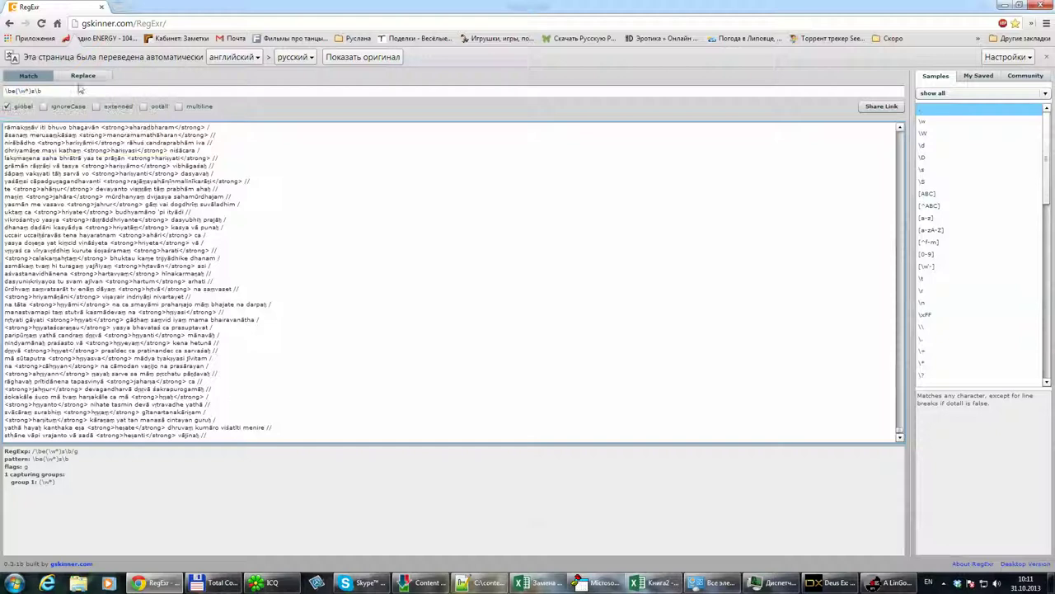
- Replace the match expression with [^ ]* <strong> to match the word before each opening strong tag
click(56, 90)
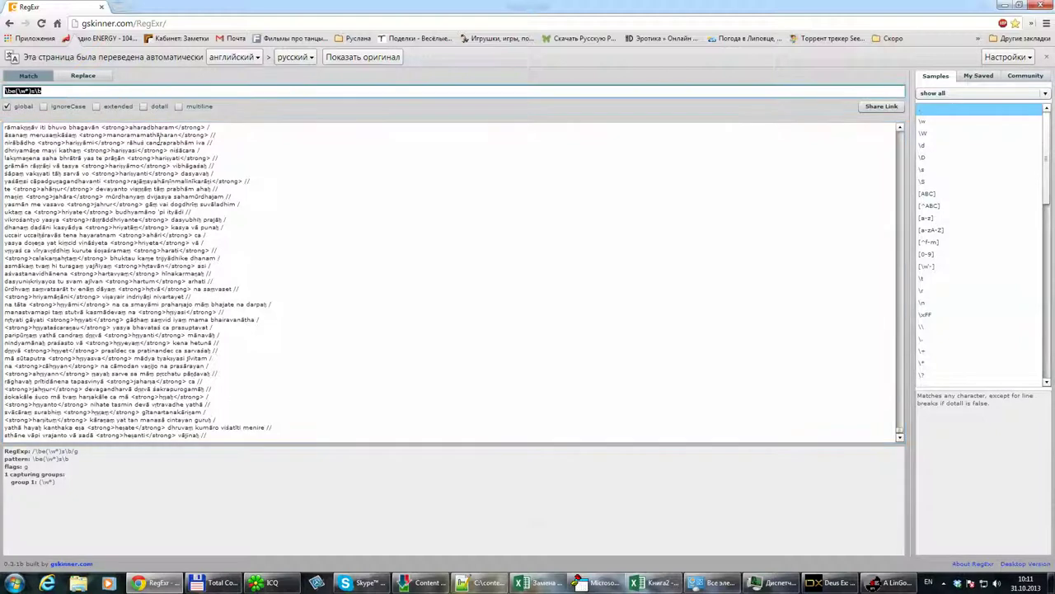
text(<>)
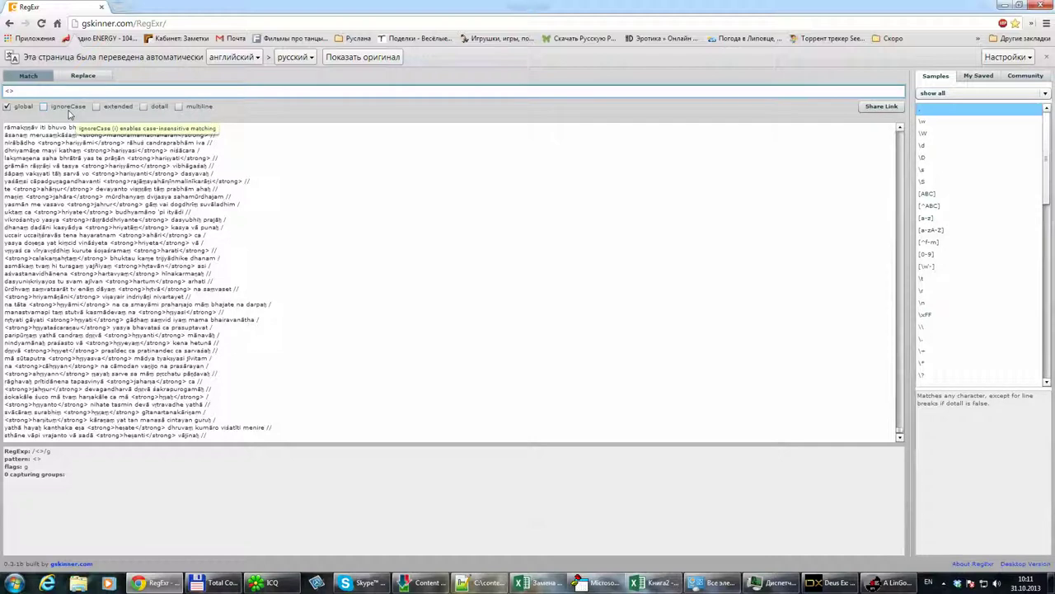
key(Home)
text([])
text(^)
text( *)
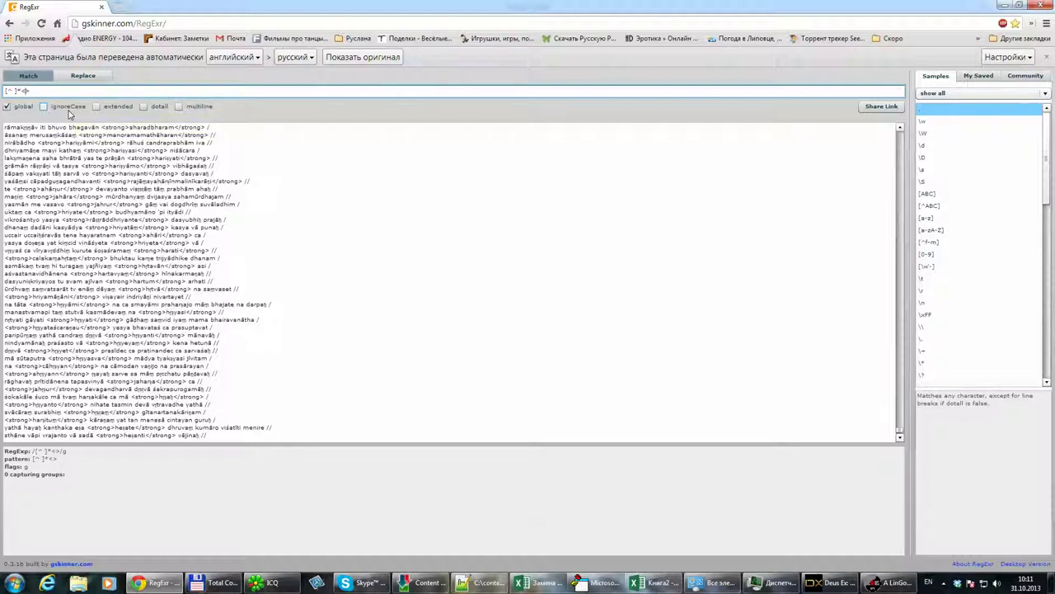
text(strong)
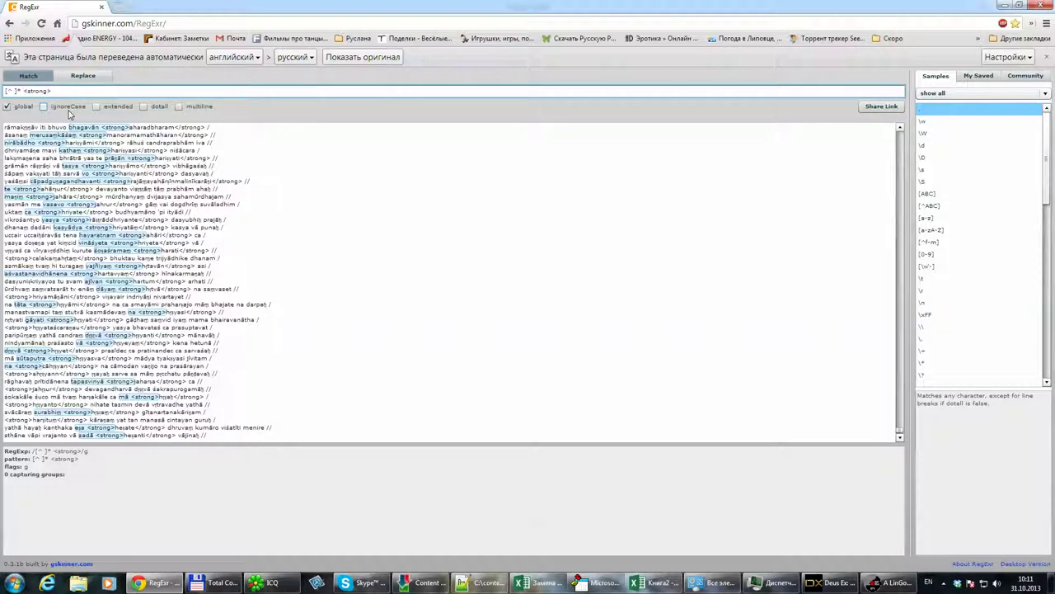
- Group the word pattern and repeat it one to eight times, making the expression ([^ ]* ){1,8}<strong>
text( {})
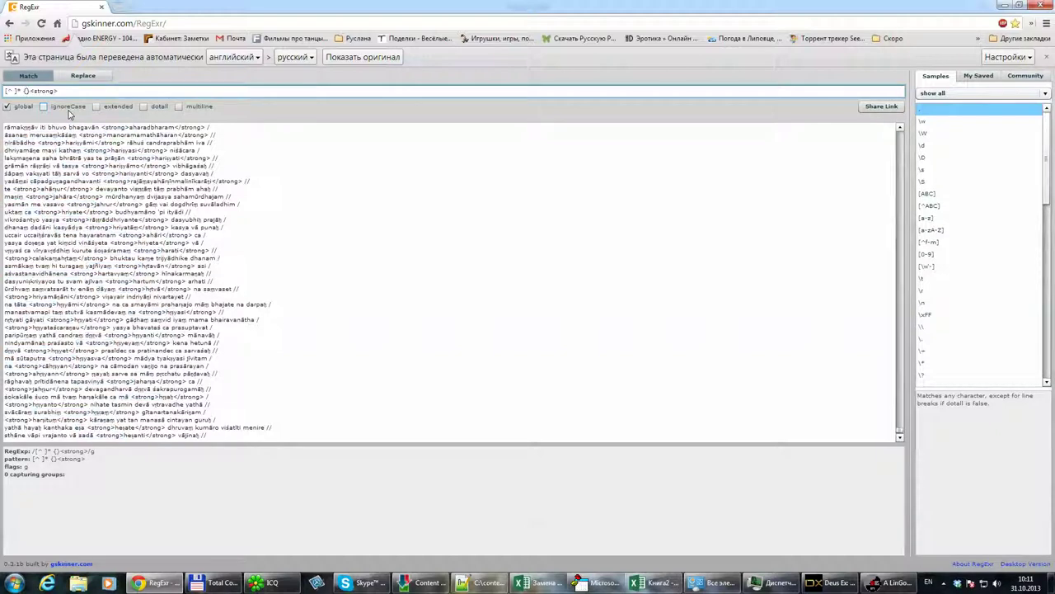
text(1,8)
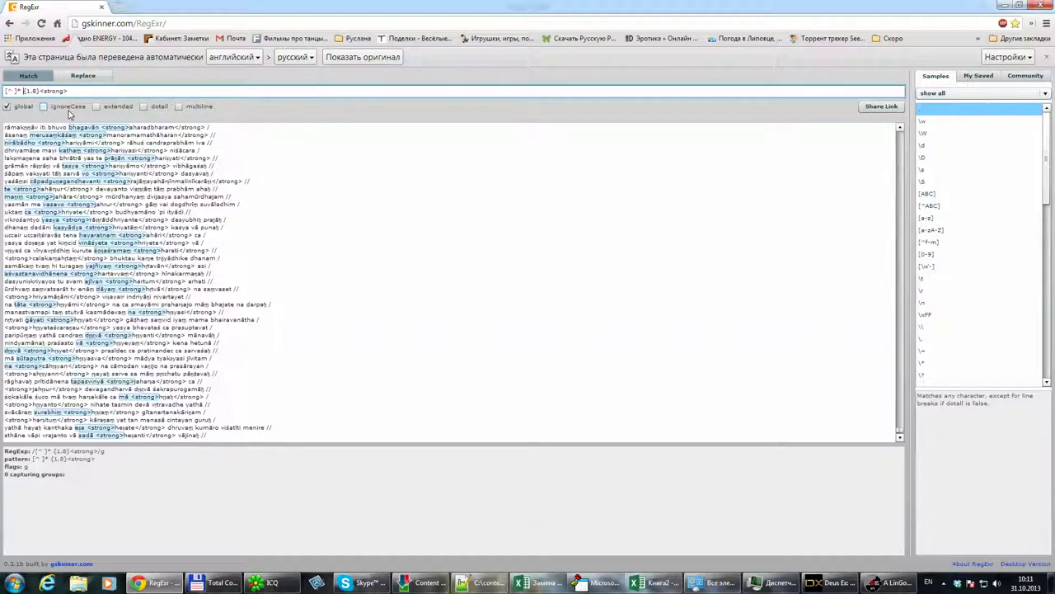
text(])
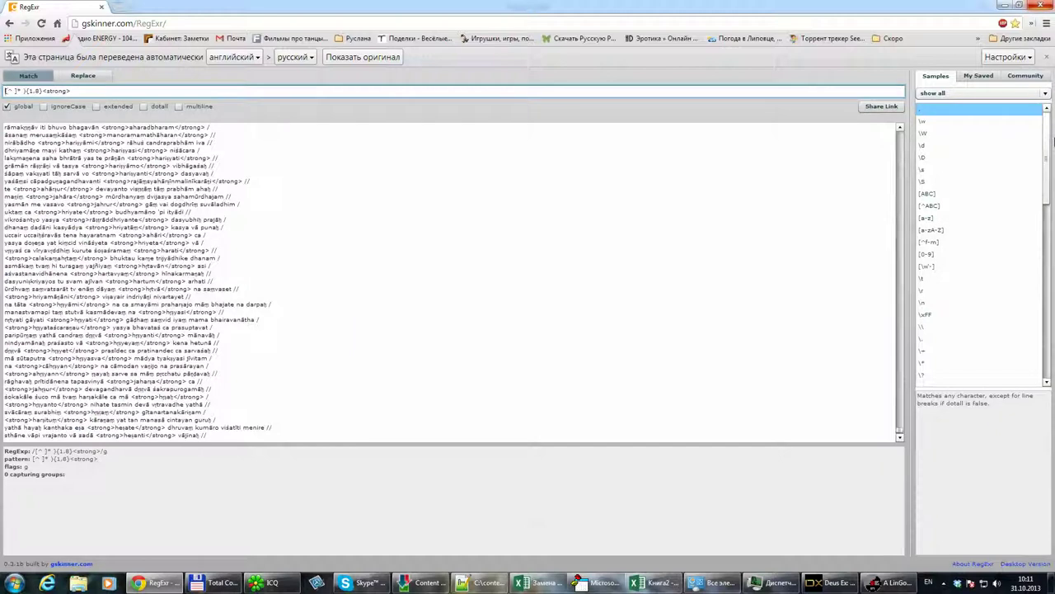
text(()
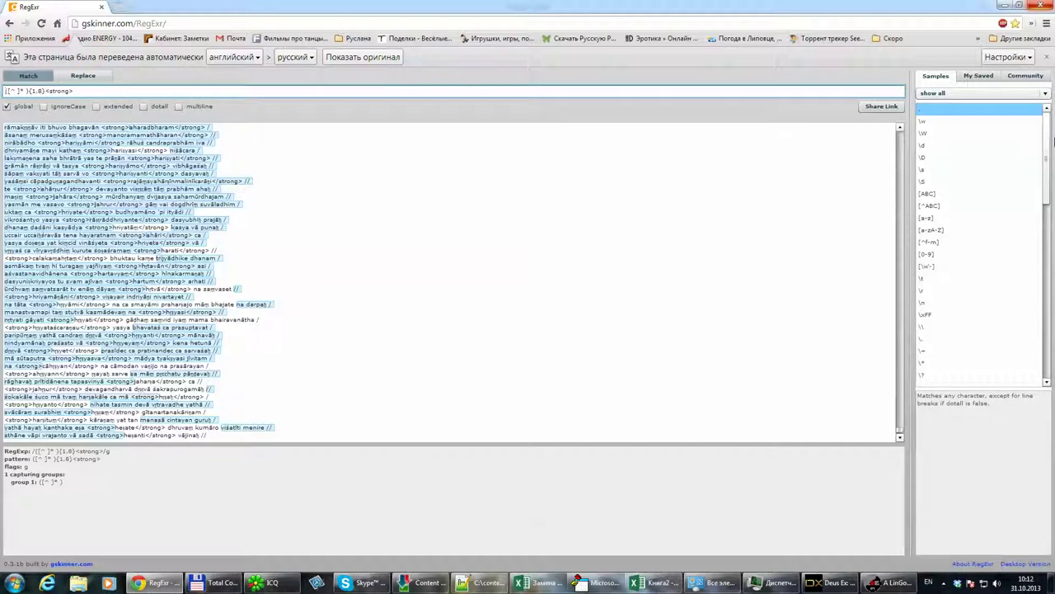
- Anchor the expression to the start with ^ and remove the {1,8} repetition, leaving ^([^ ]* )<strong>
text(^)
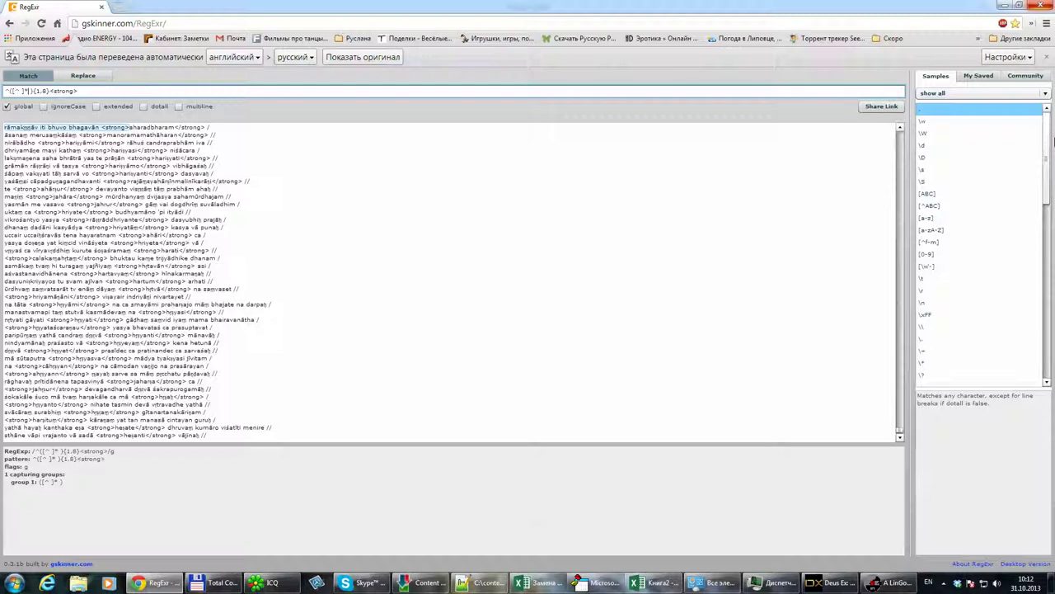
key(Right)
key(Delete)
key(Delete)
key(Delete)
key(Delete)
key(Delete)
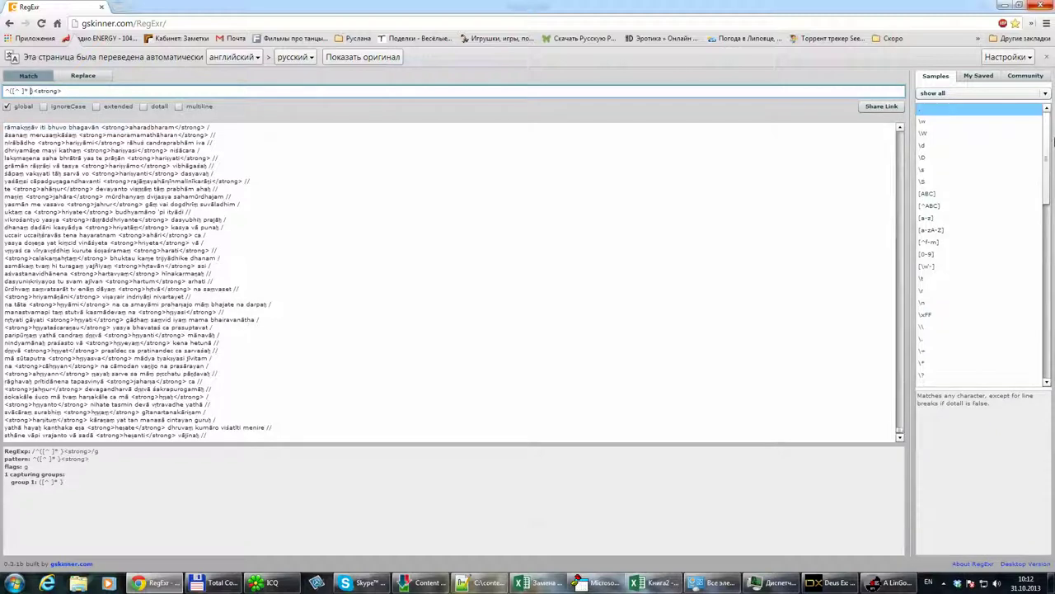